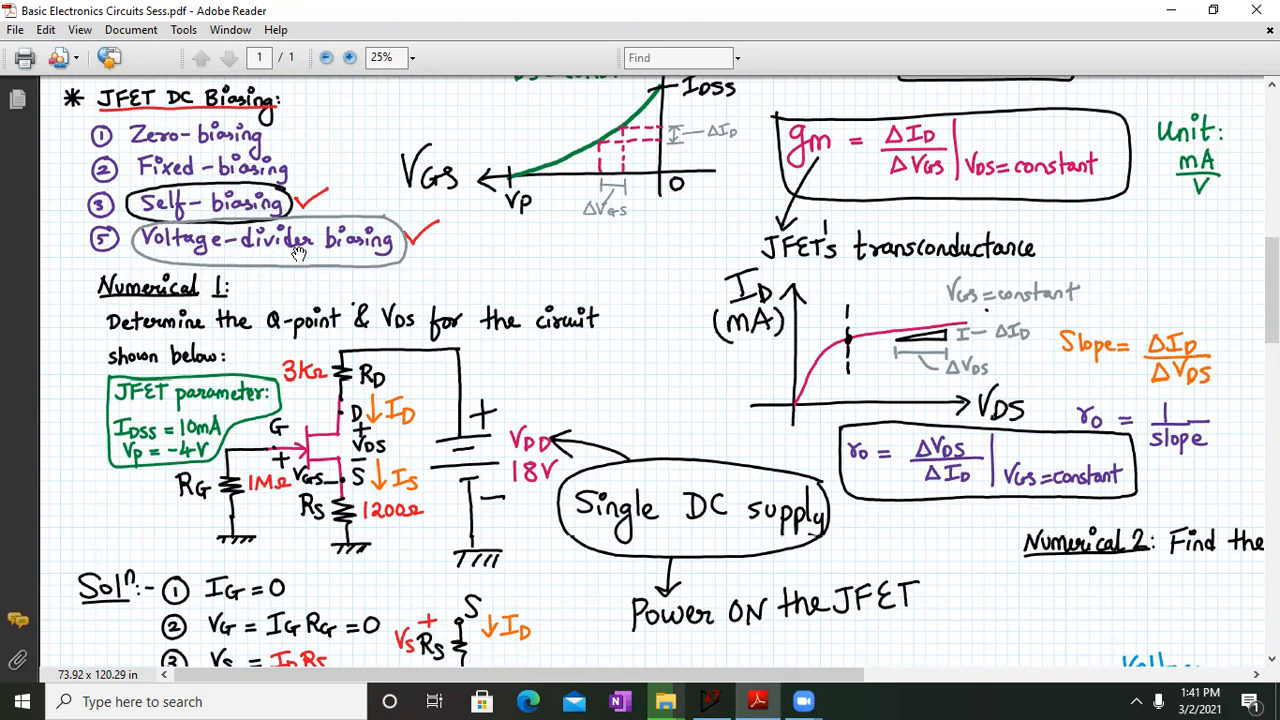
Review the Numerical 1 JFET circuit and its worked solution through the Q-point and VDS calculations
drag(456, 510, 439, 349)
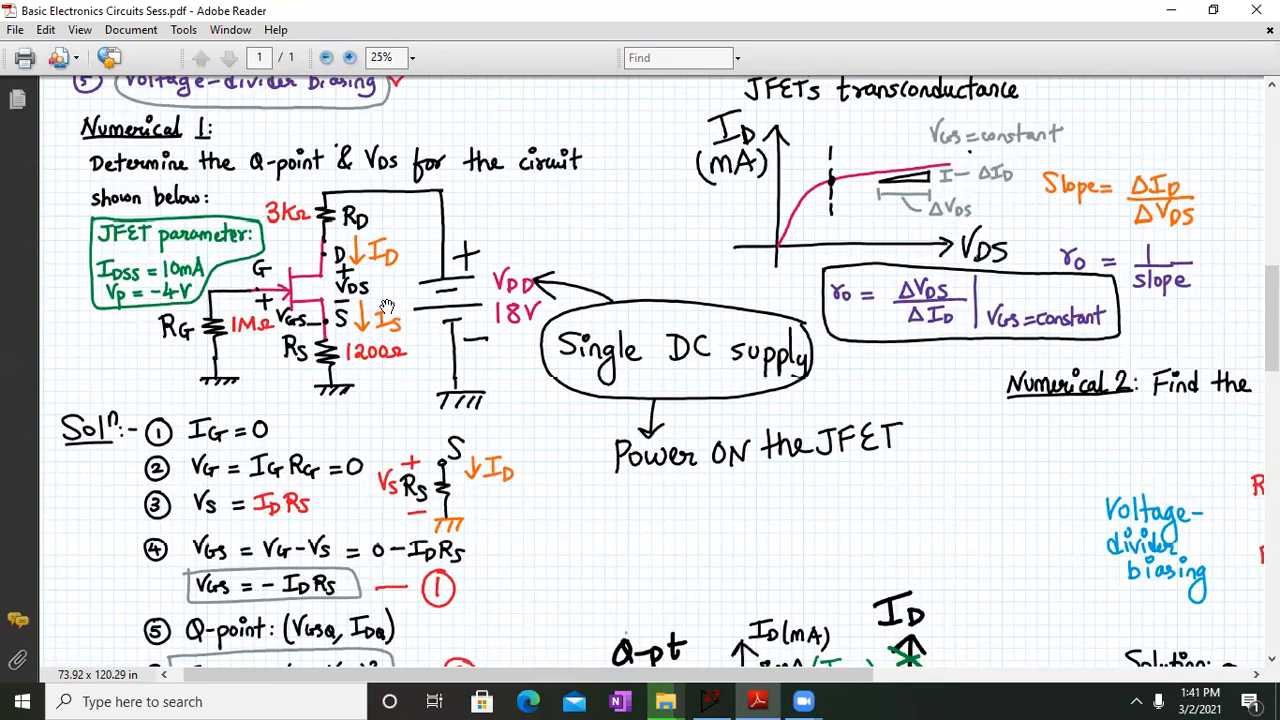
scroll(387, 306, up, 1)
drag(308, 209, 353, 192)
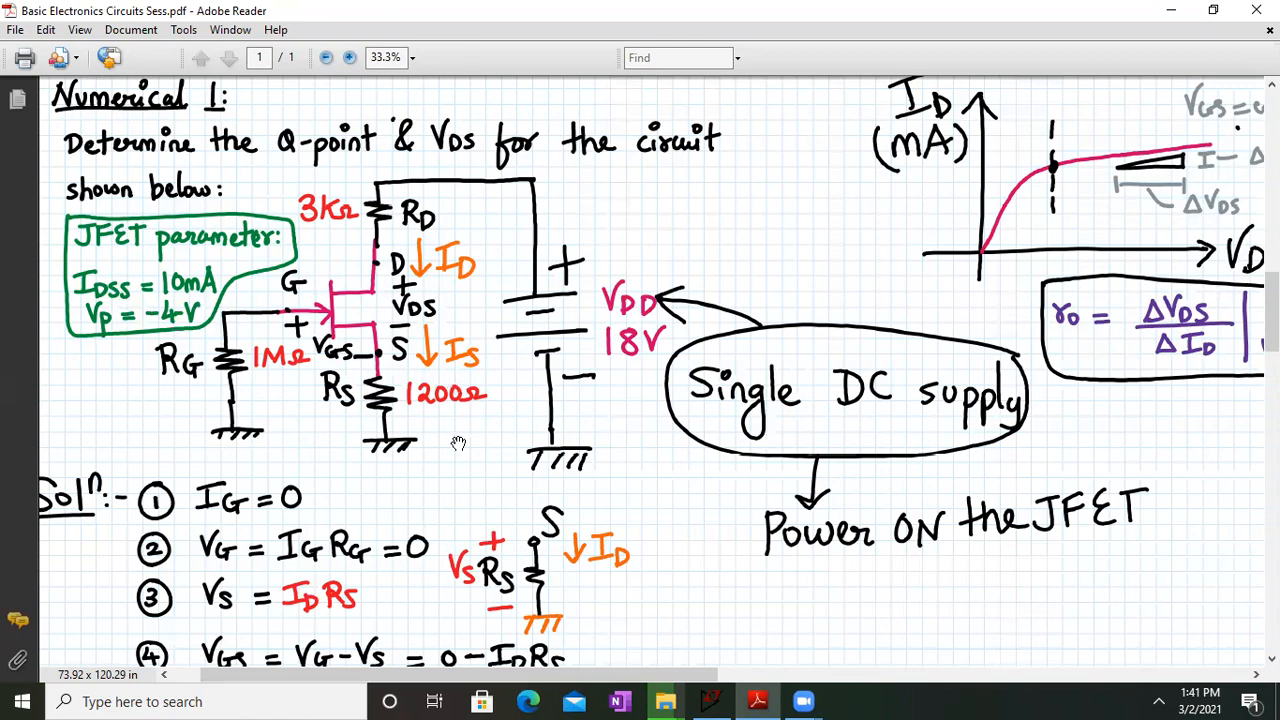
scroll(458, 444, down, 1)
scroll(458, 444, down, 20)
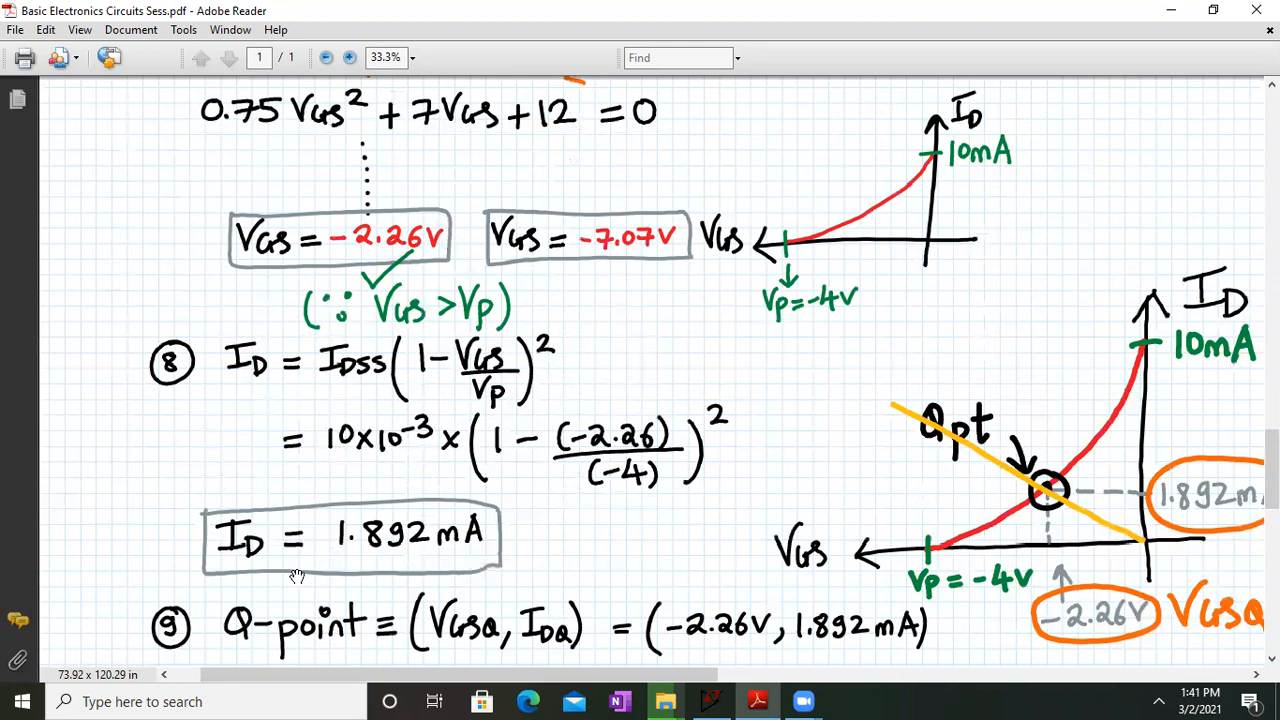
scroll(815, 550, down, 12)
scroll(815, 550, right, 4)
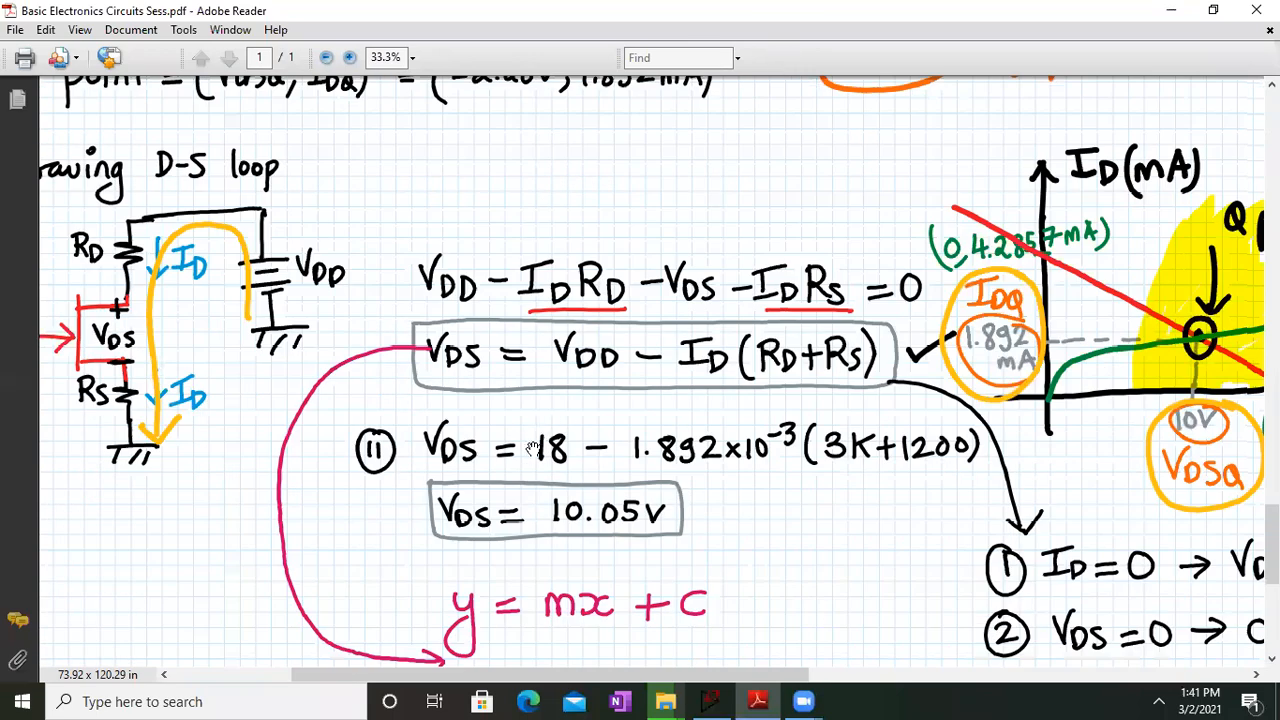
scroll(306, 160, up, 10)
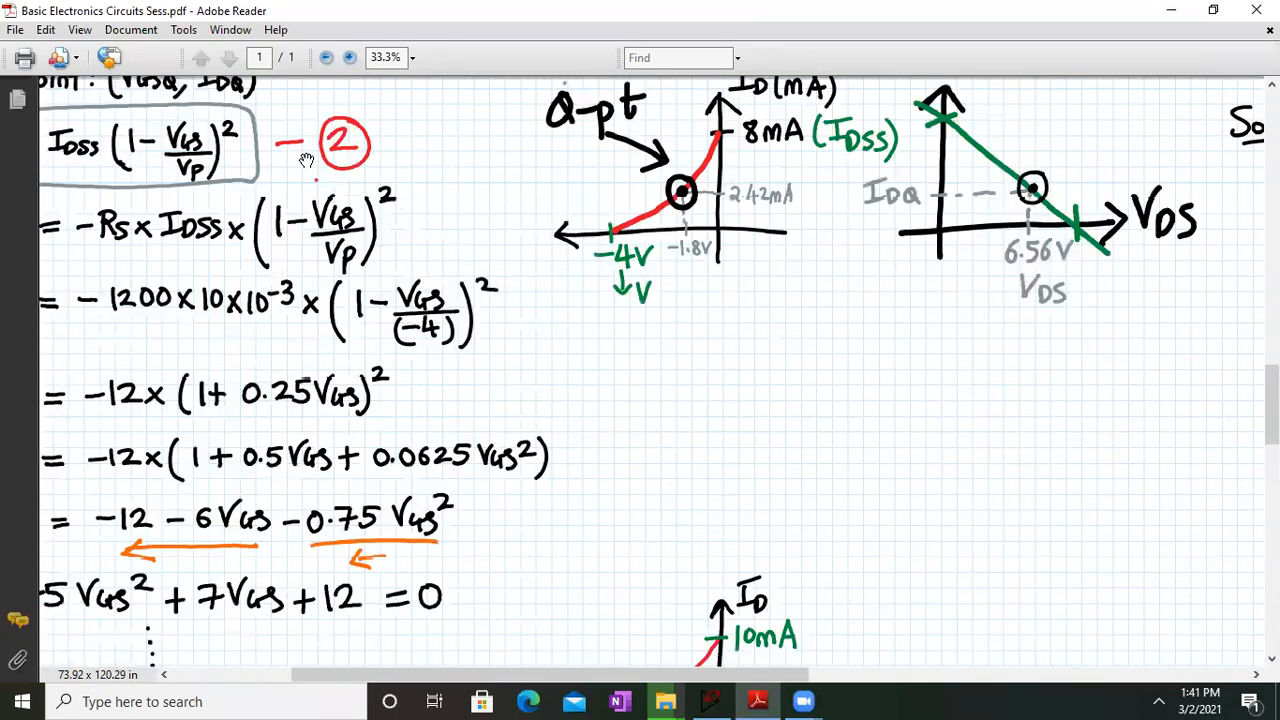
scroll(200, 158, up, 12)
scroll(300, 270, left, 3)
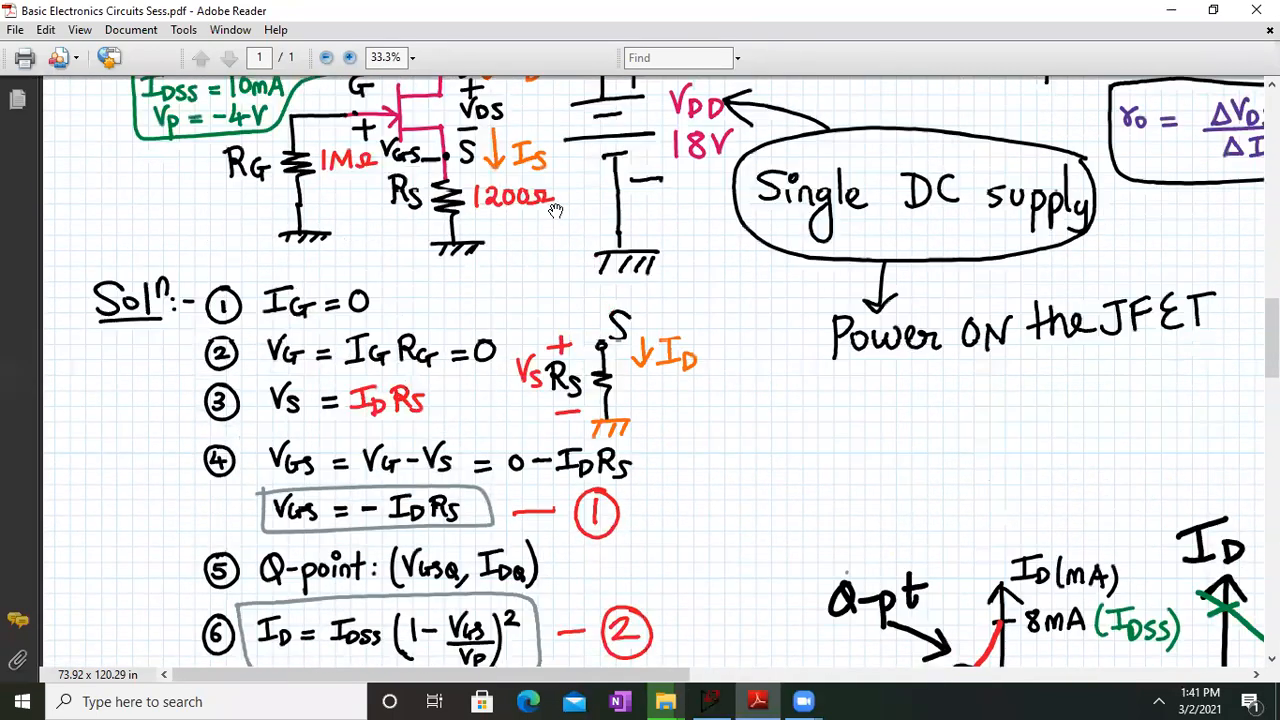
drag(458, 388, 454, 393)
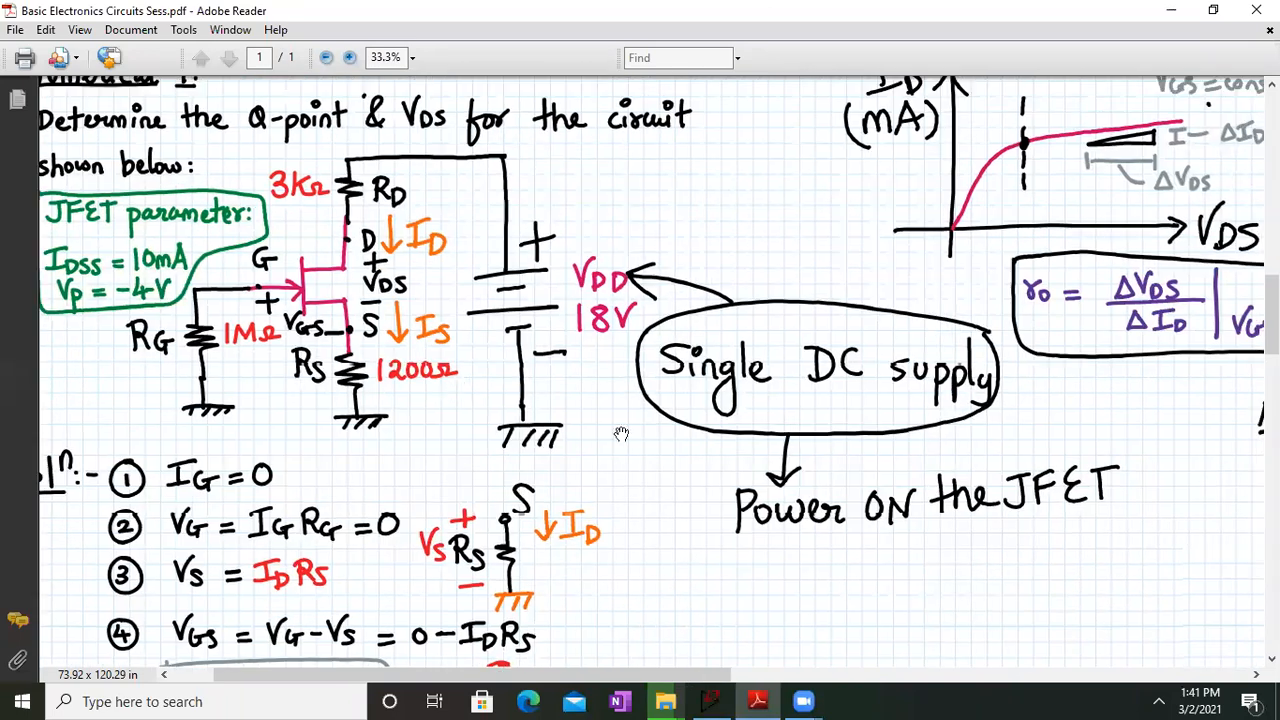
Arrange LTspice and the PDF side by side so the Numerical 1 circuit stays visible beside the schematic
click(709, 700)
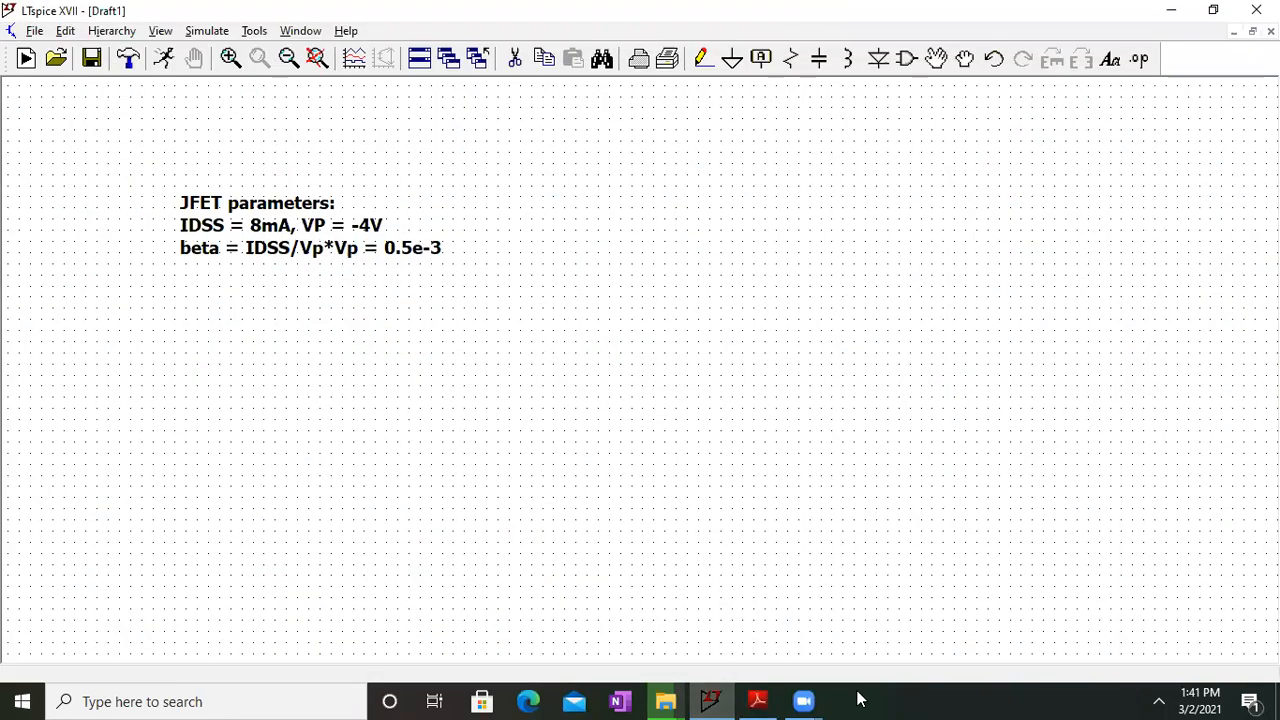
click(757, 700)
double_click(852, 10)
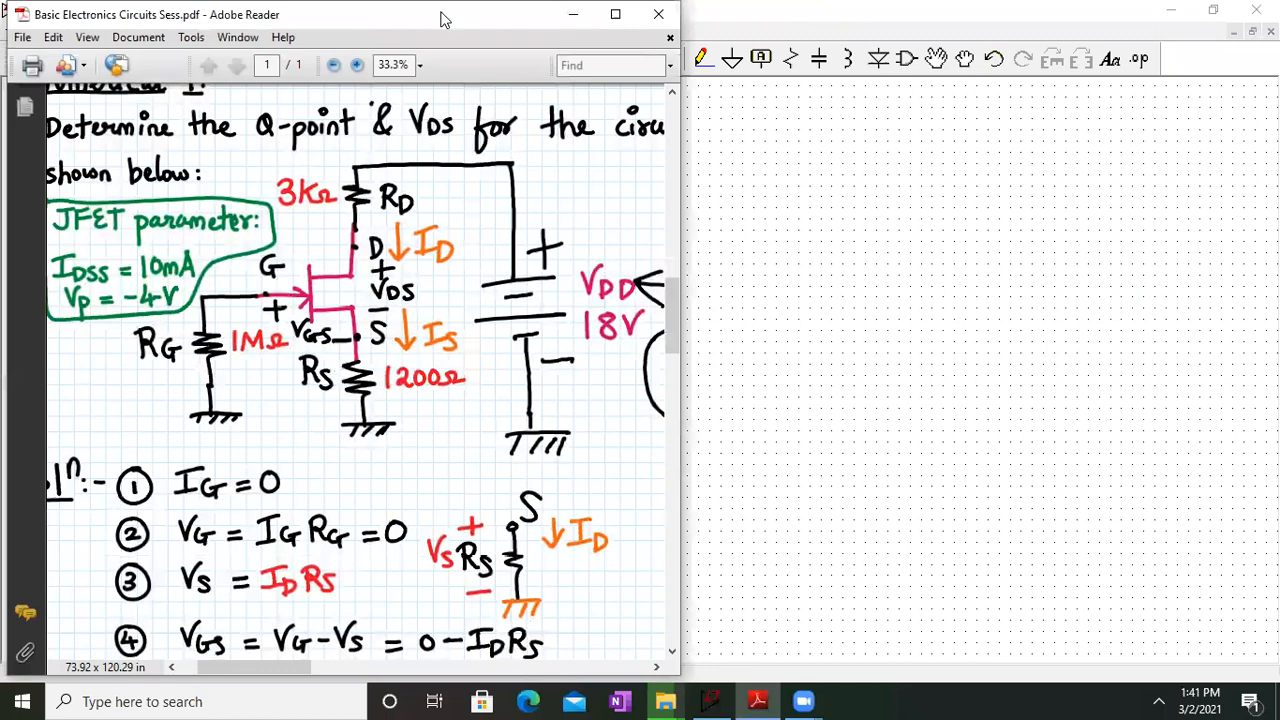
drag(523, 24, 1220, 40)
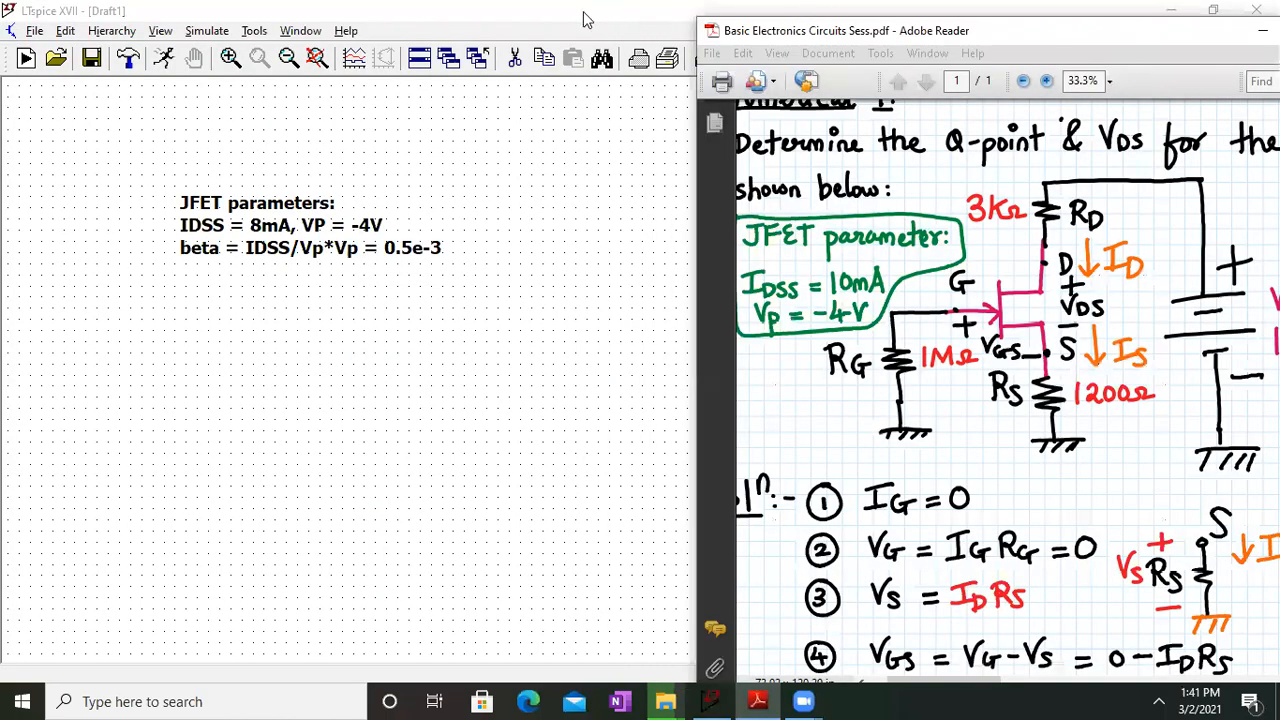
double_click(588, 14)
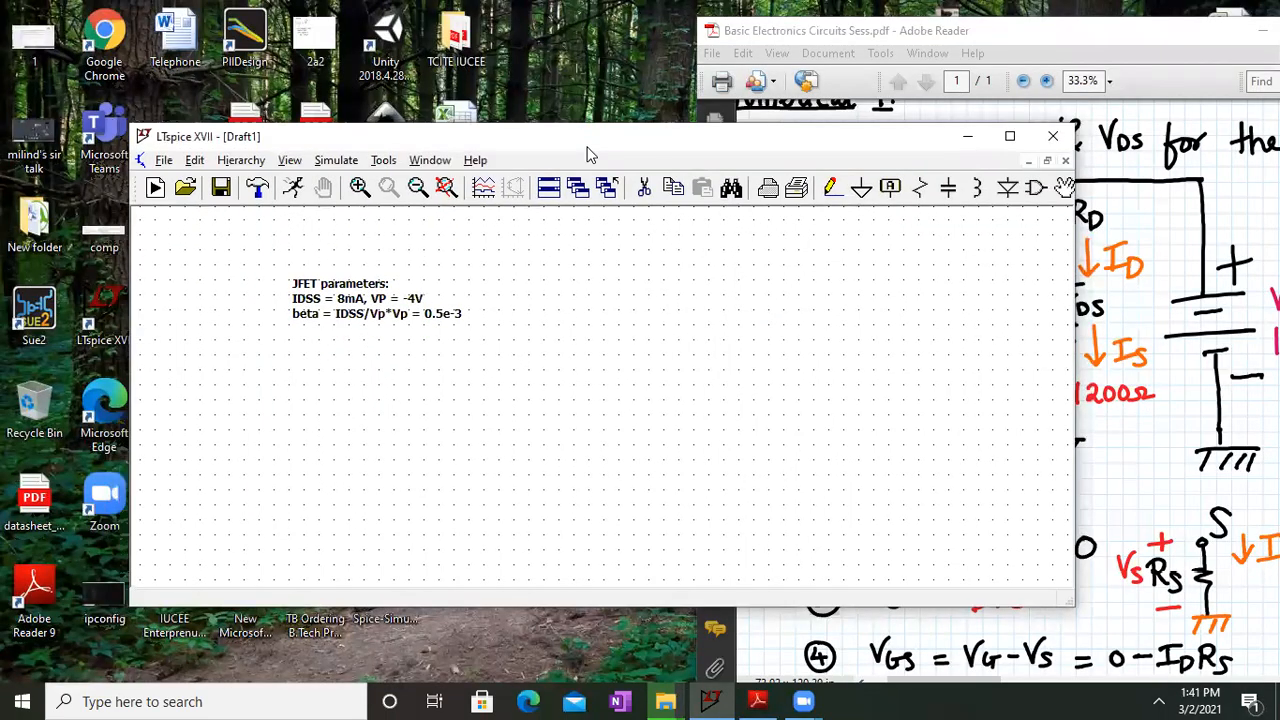
drag(588, 148, 452, 26)
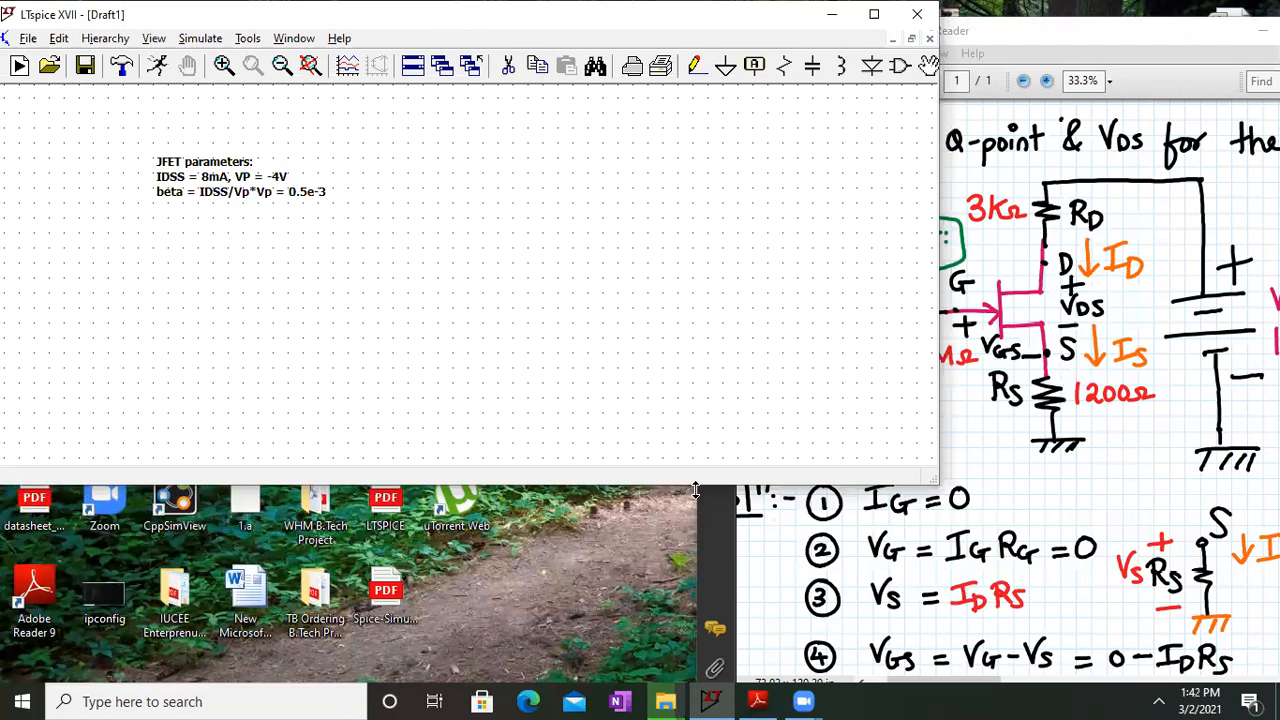
double_click(695, 489)
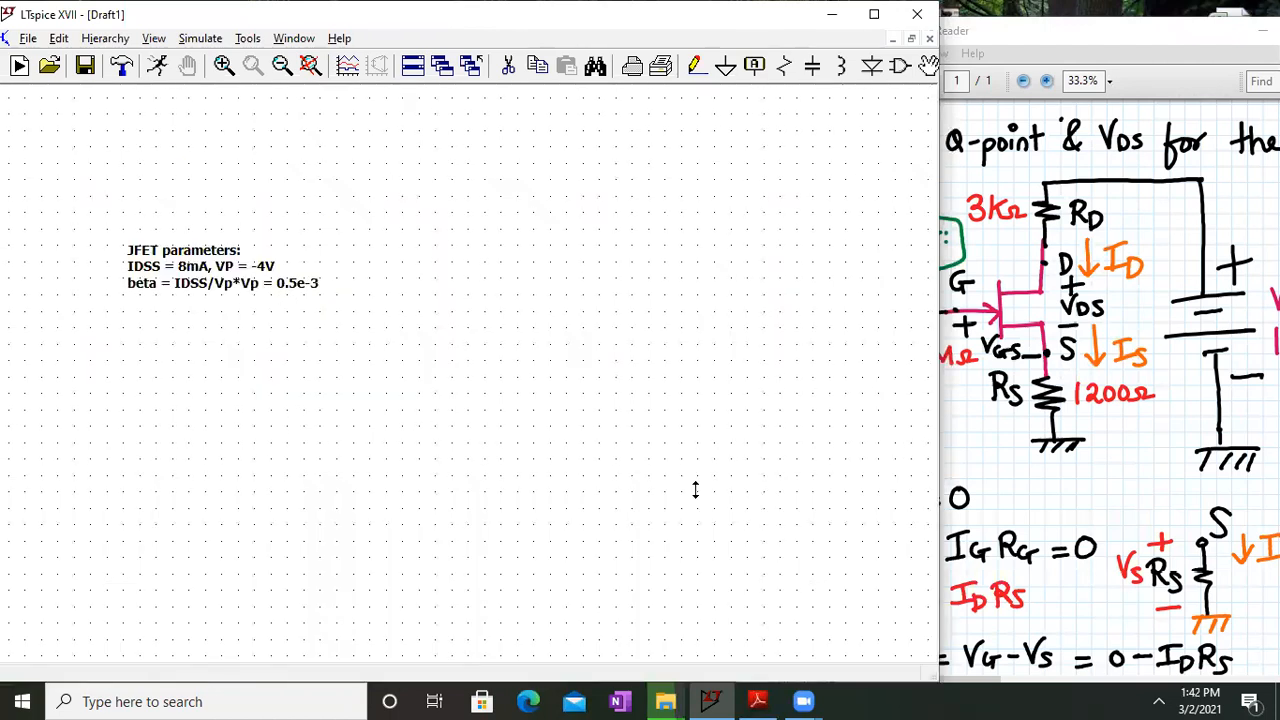
Place one N-channel JFET (njf) in the open area of the schematic beside the JFET parameters note
click(898, 66)
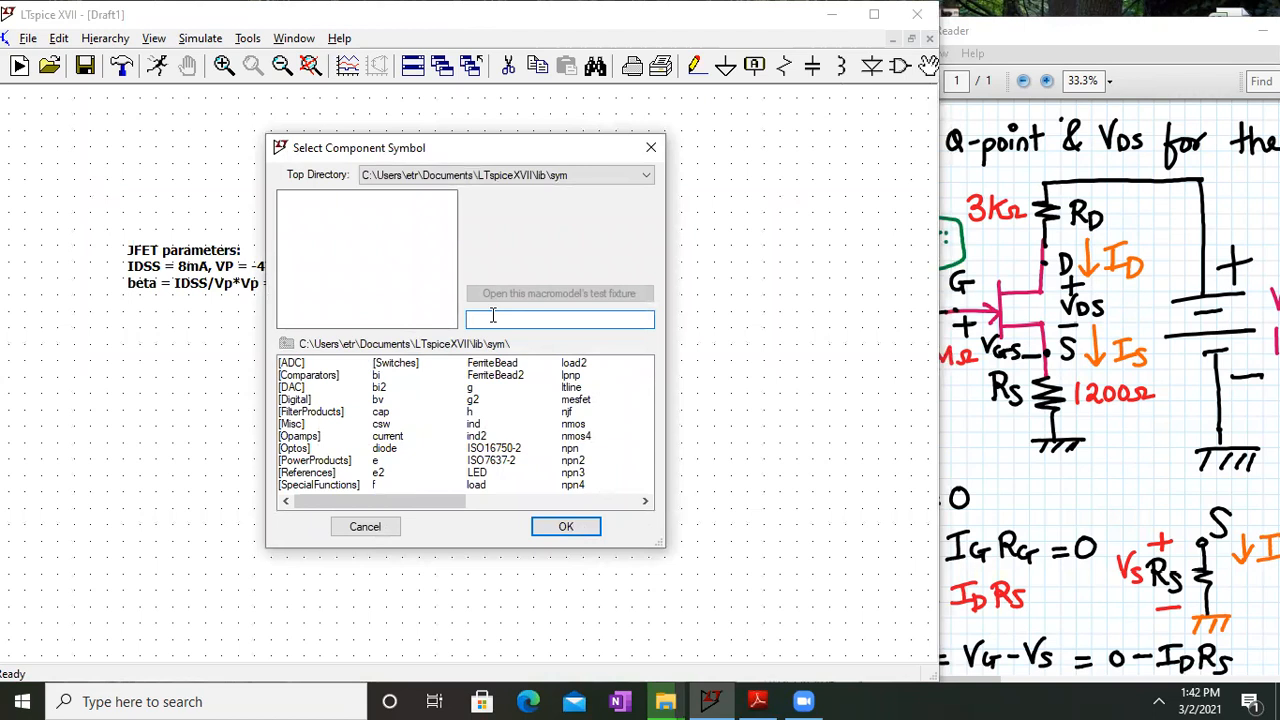
text(n)
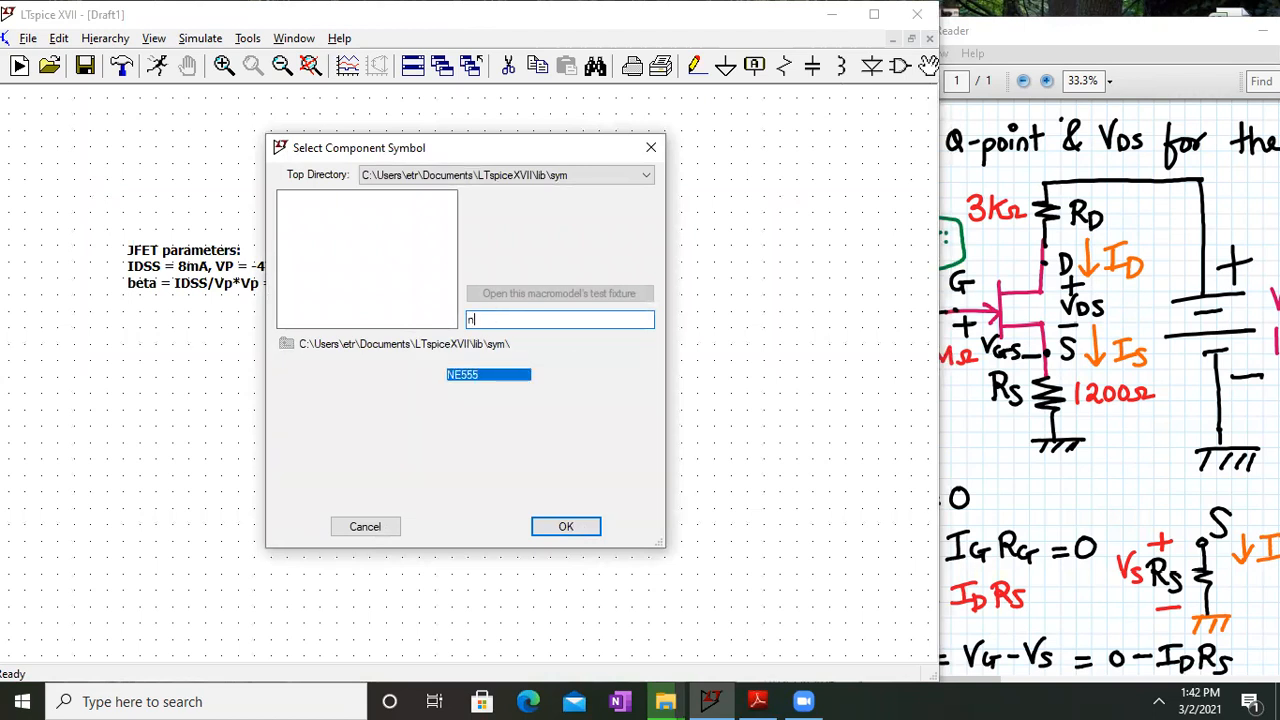
text(jf)
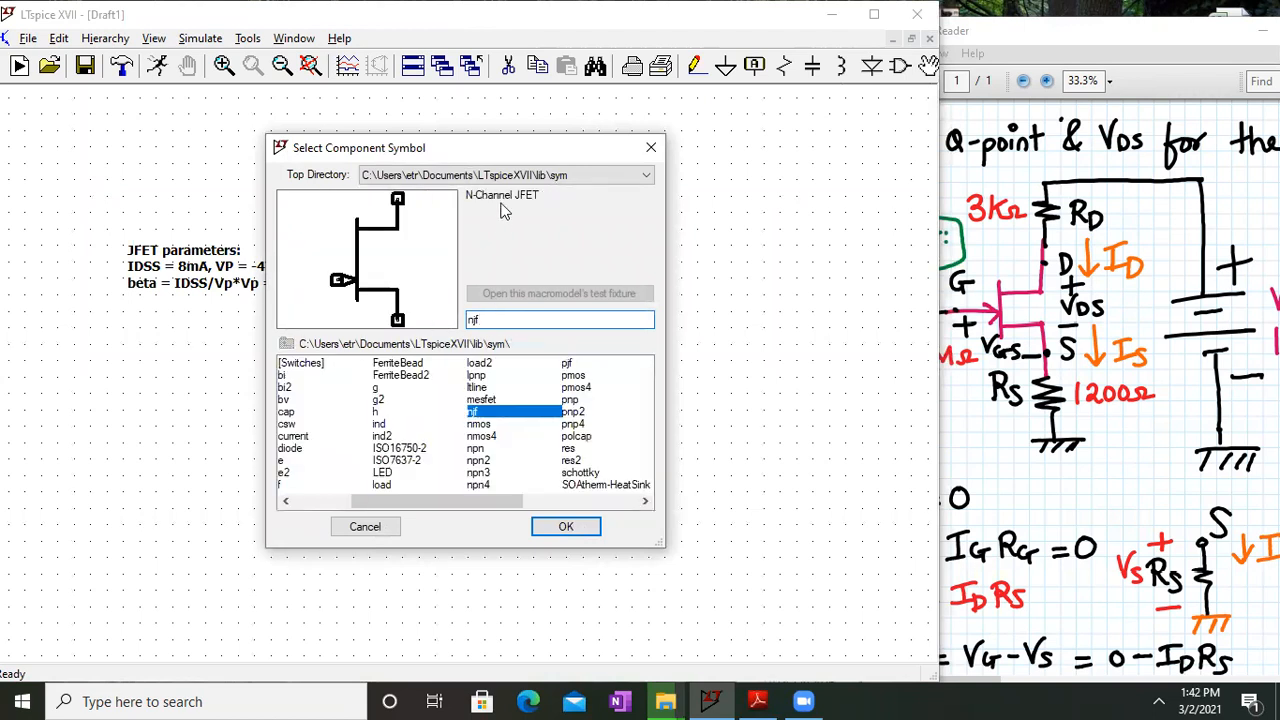
click(566, 526)
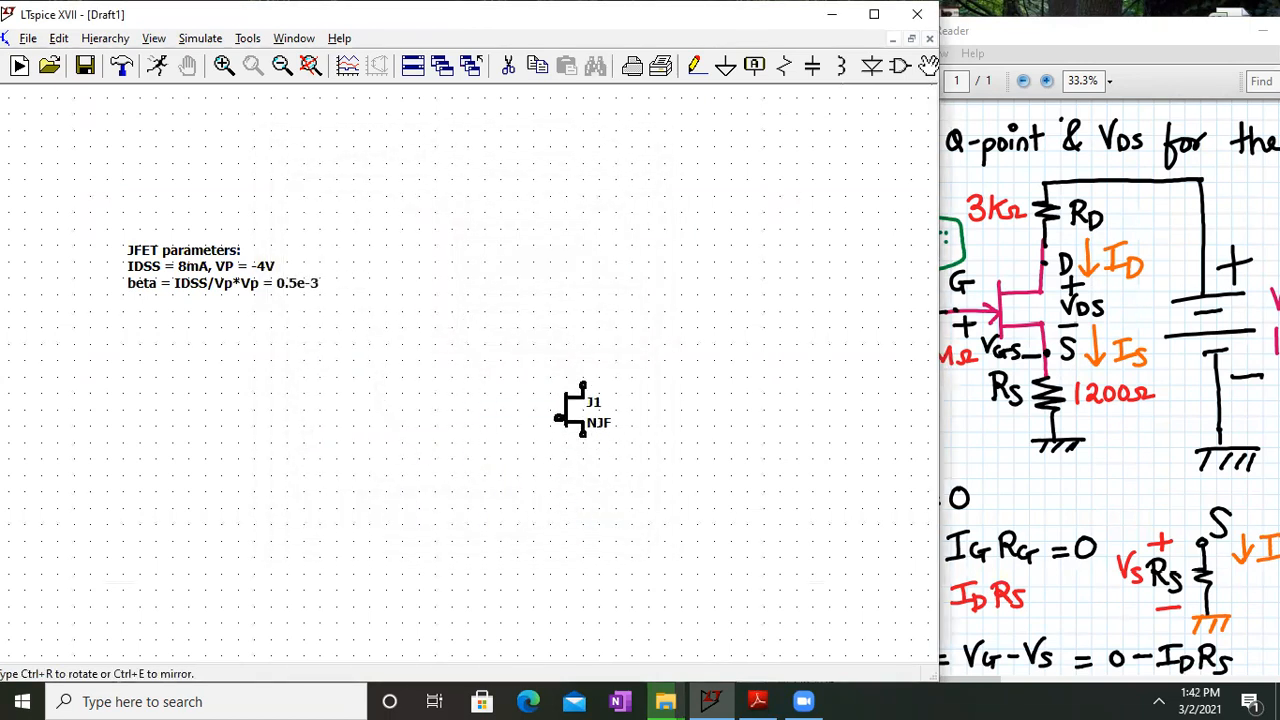
click(545, 370)
key(Escape)
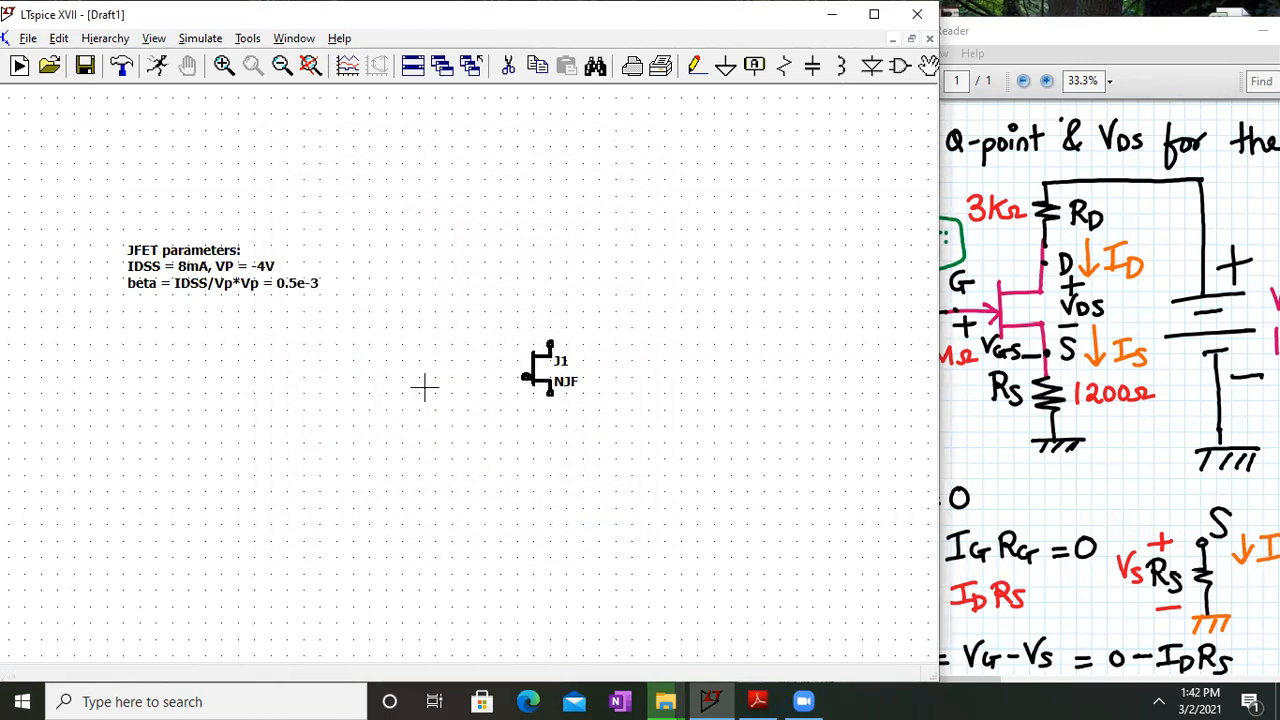
scroll(424, 386, up, 2)
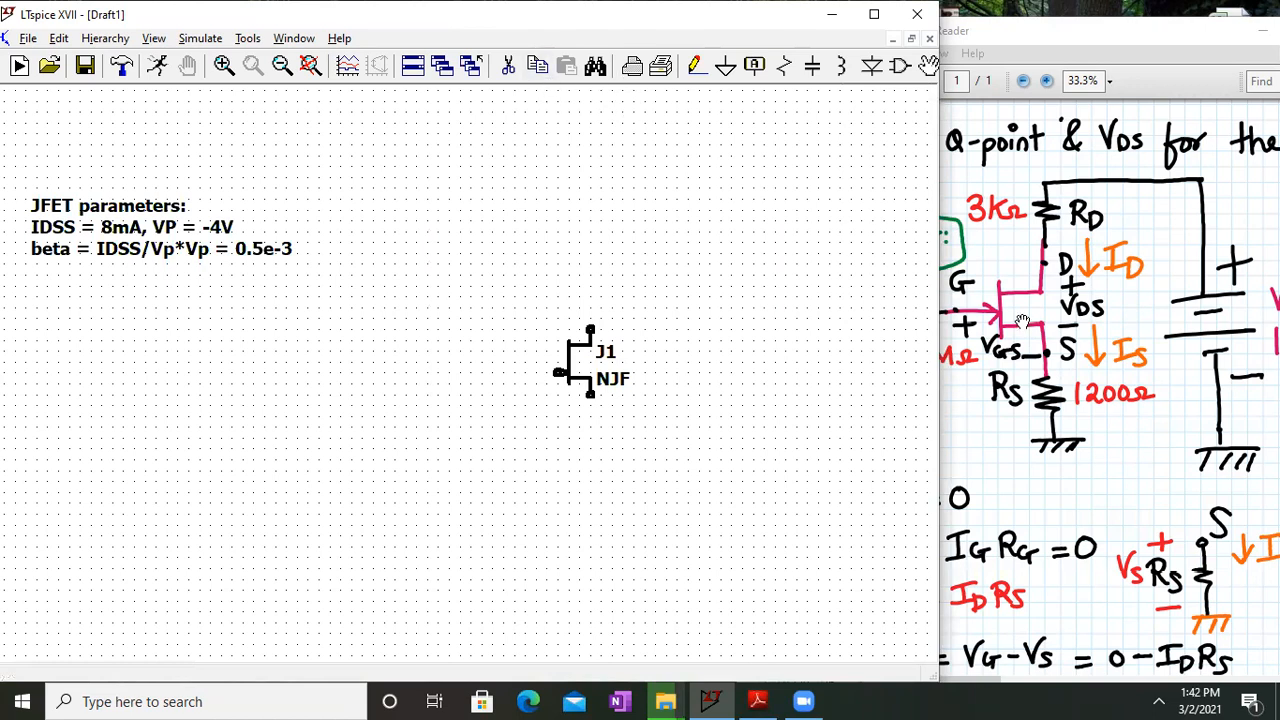
Place three resistors: one above the JFET's drain, one below and left of its gate, and one below its source
click(1055, 230)
ctrl+scroll(989, 307, down, 1)
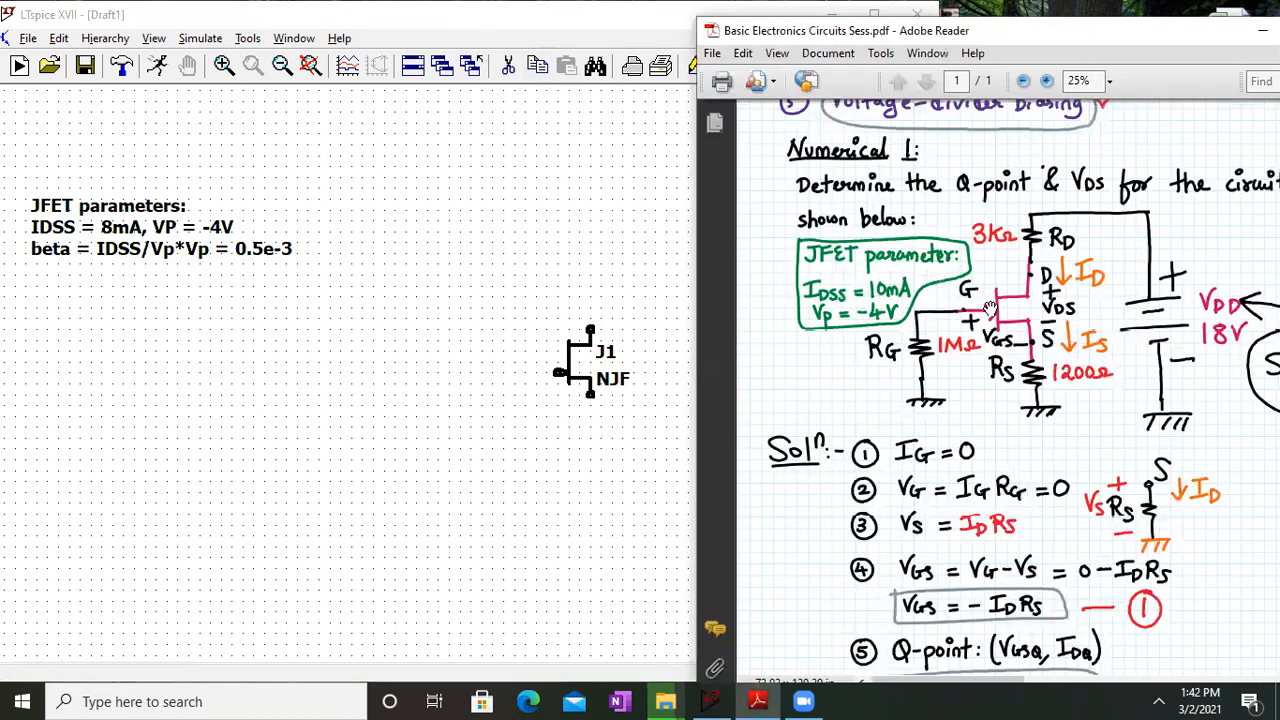
drag(690, 219, 810, 219)
click(690, 205)
click(784, 66)
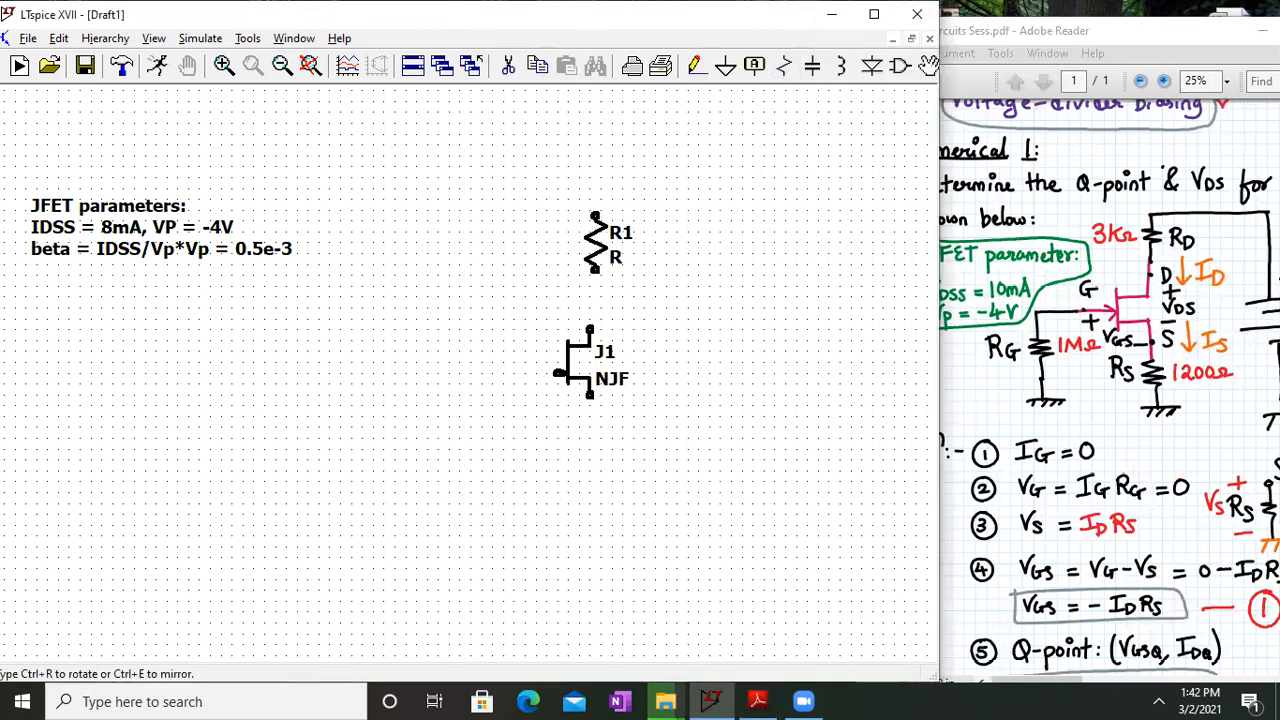
click(590, 225)
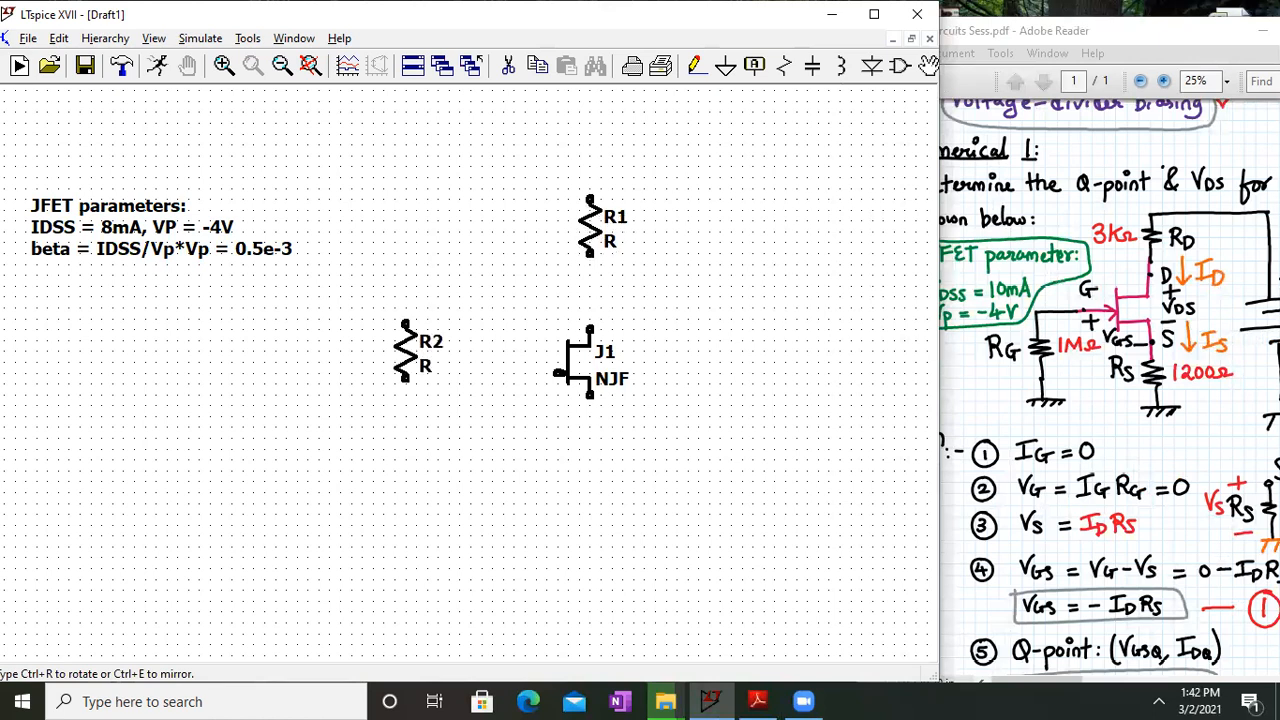
click(437, 465)
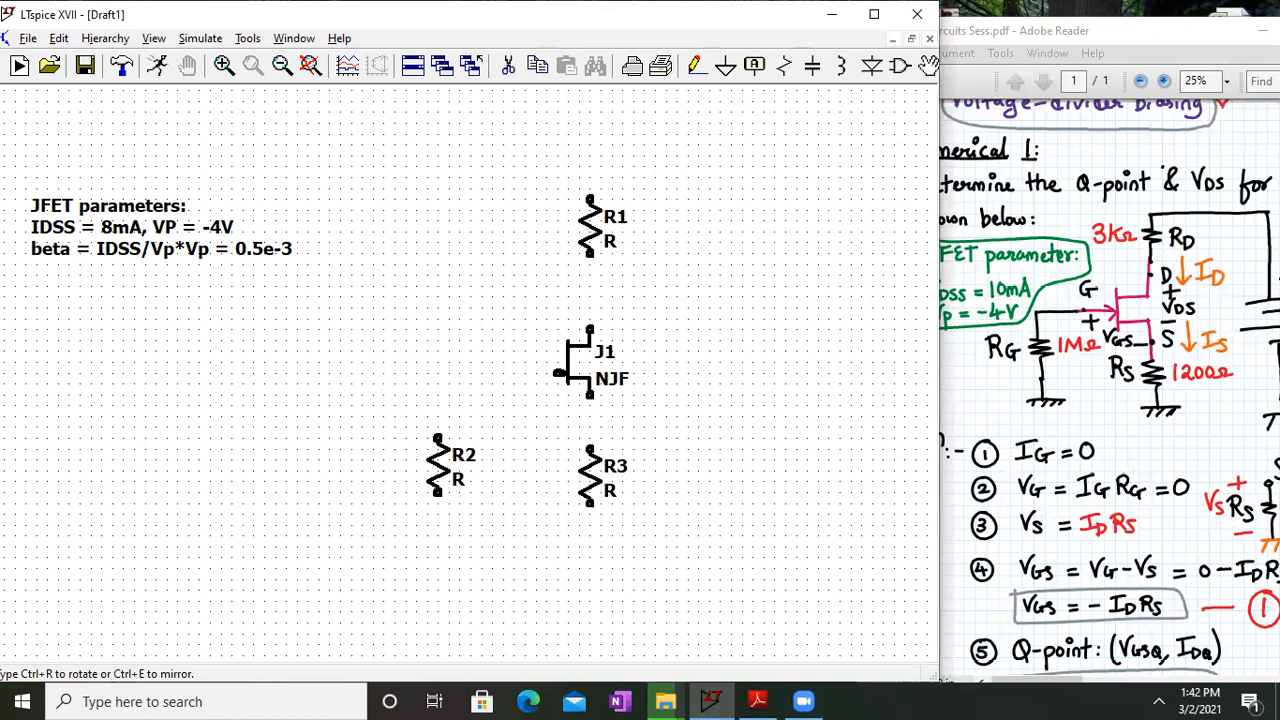
click(590, 465)
key(Escape)
Wire the drain resistor, JFET and source resistor in one vertical line, leaving wire ends above and below
click(697, 66)
click(590, 120)
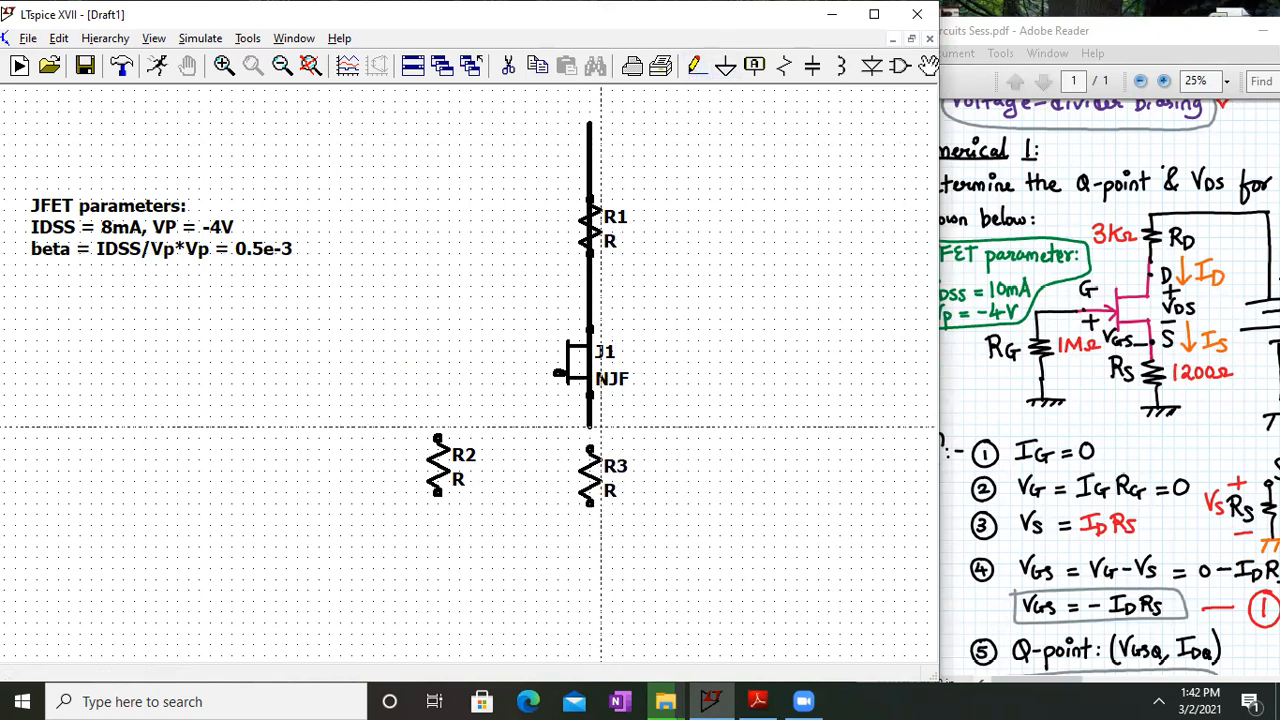
click(590, 568)
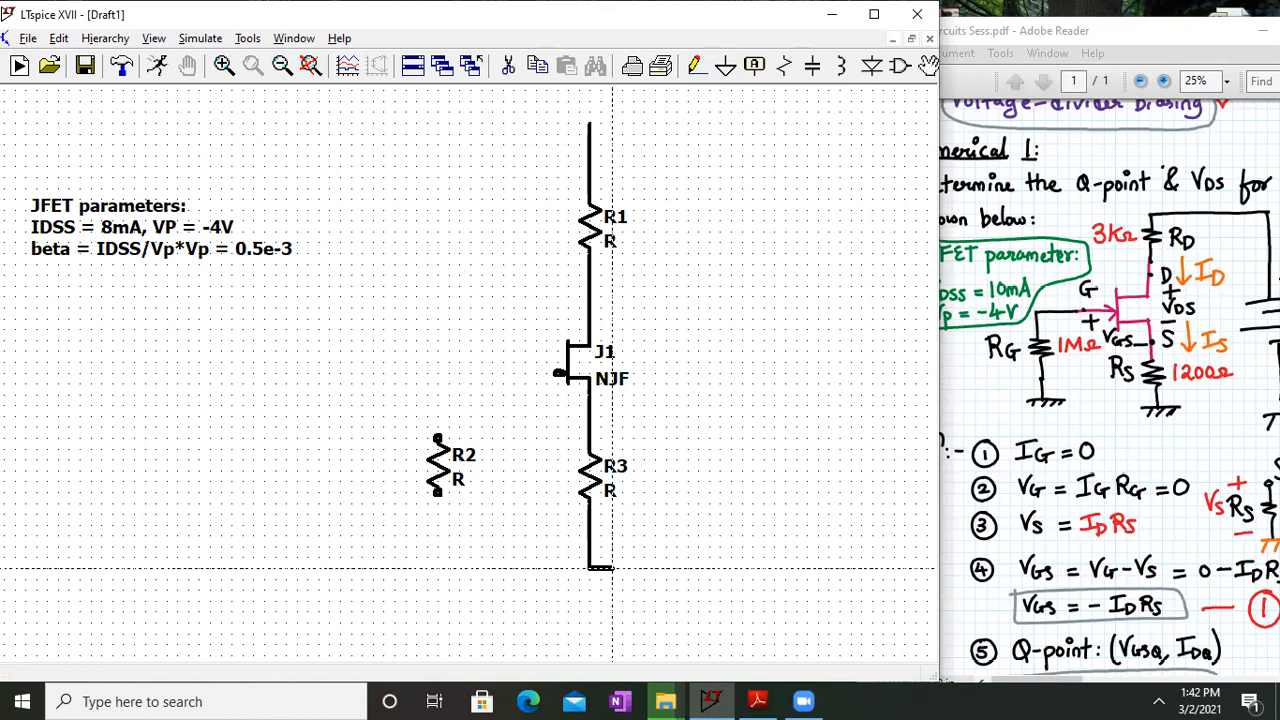
key(Escape)
Wire the JFET's gate to the gate resistor and extend the wire below the resistor level with the source branch
click(311, 65)
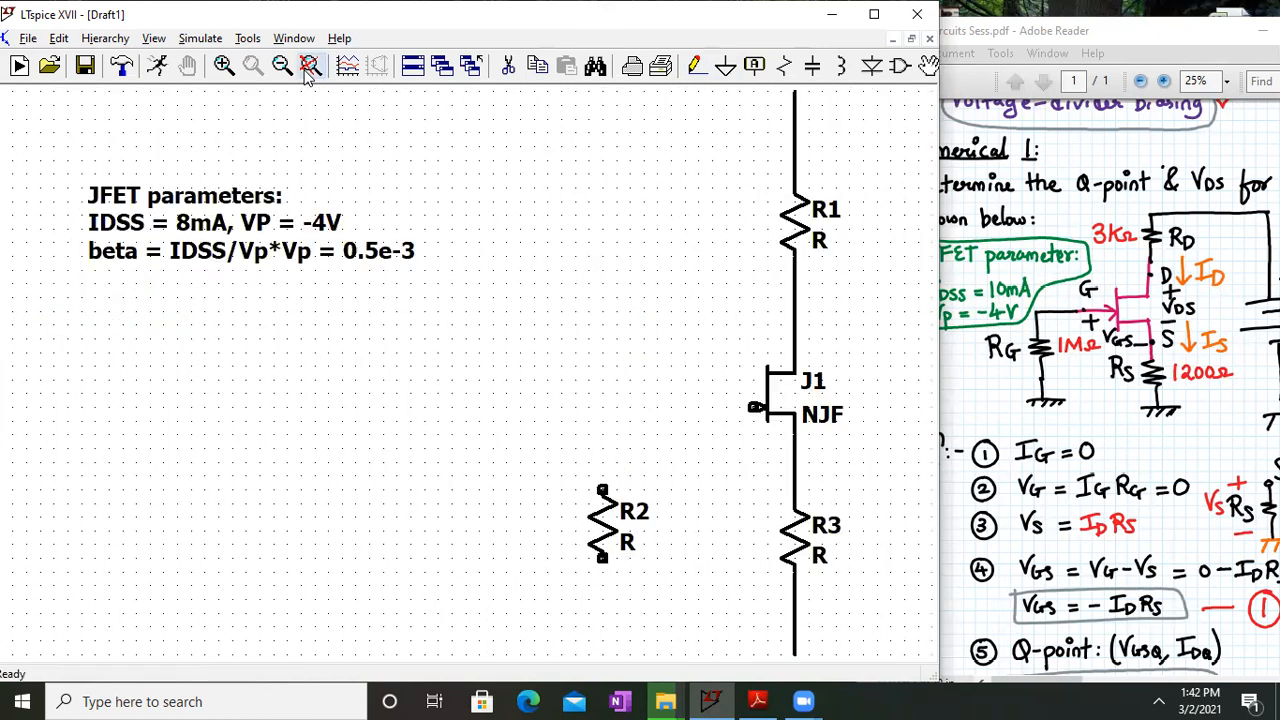
click(282, 66)
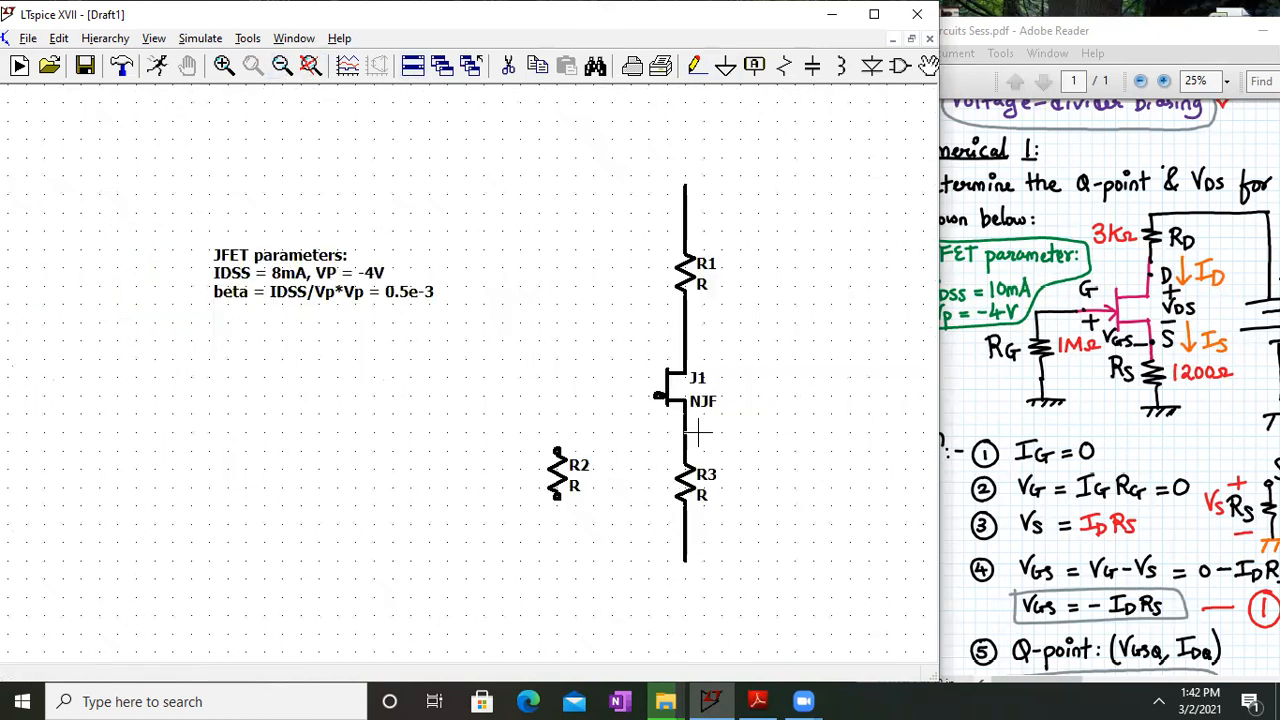
click(694, 66)
click(660, 396)
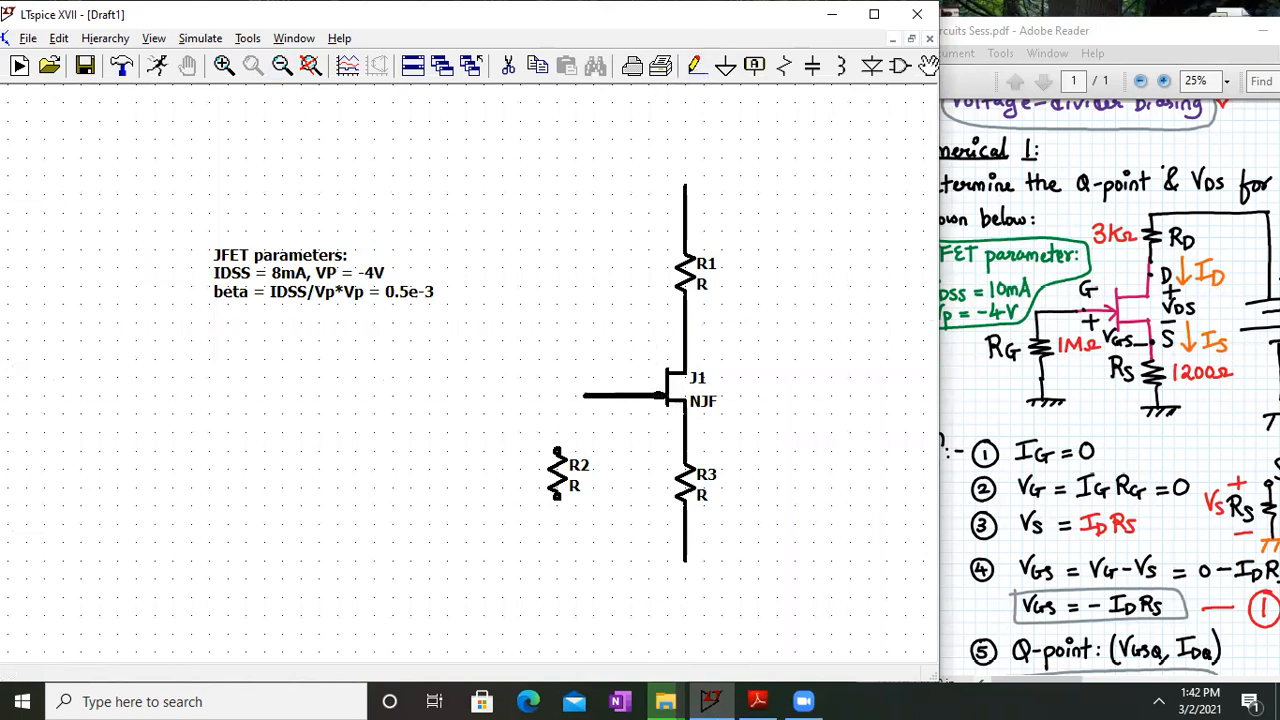
click(558, 402)
click(564, 561)
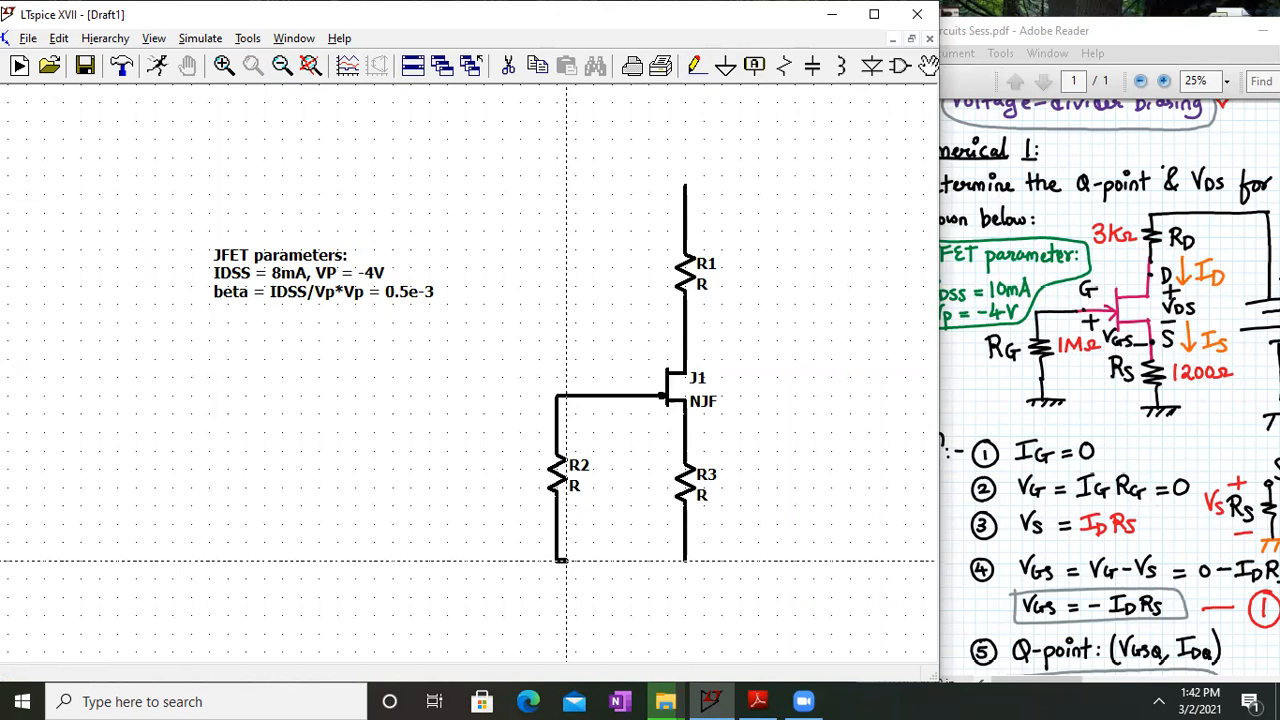
key(Escape)
Place a voltage source to the right of the JFET circuit and show the reference circuit's VDD supply in the PDF
drag(763, 346, 540, 334)
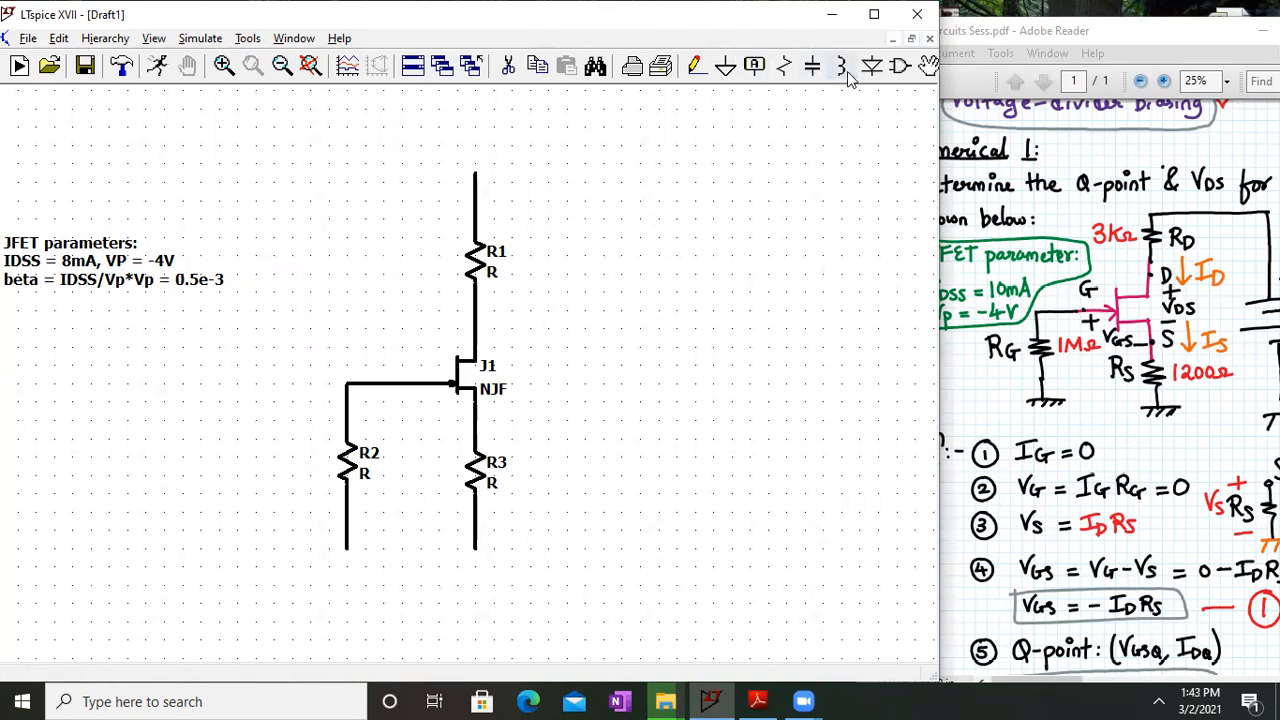
click(900, 66)
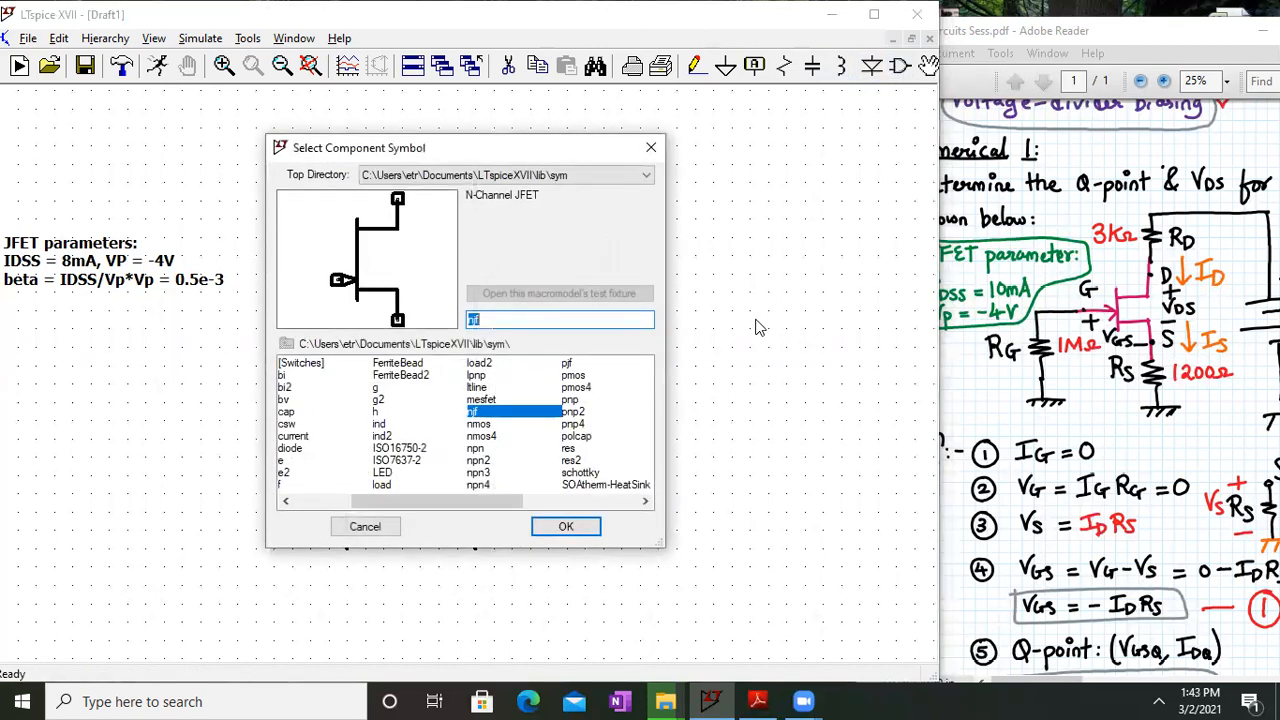
text(vol)
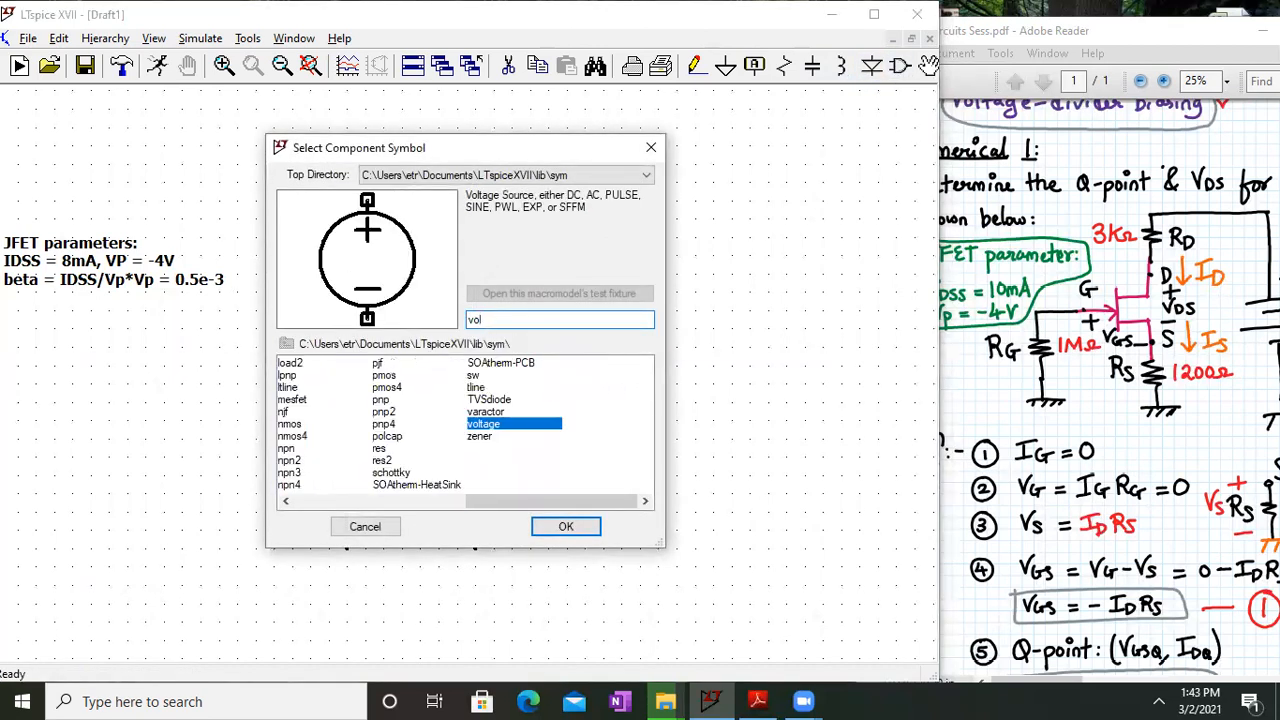
click(569, 526)
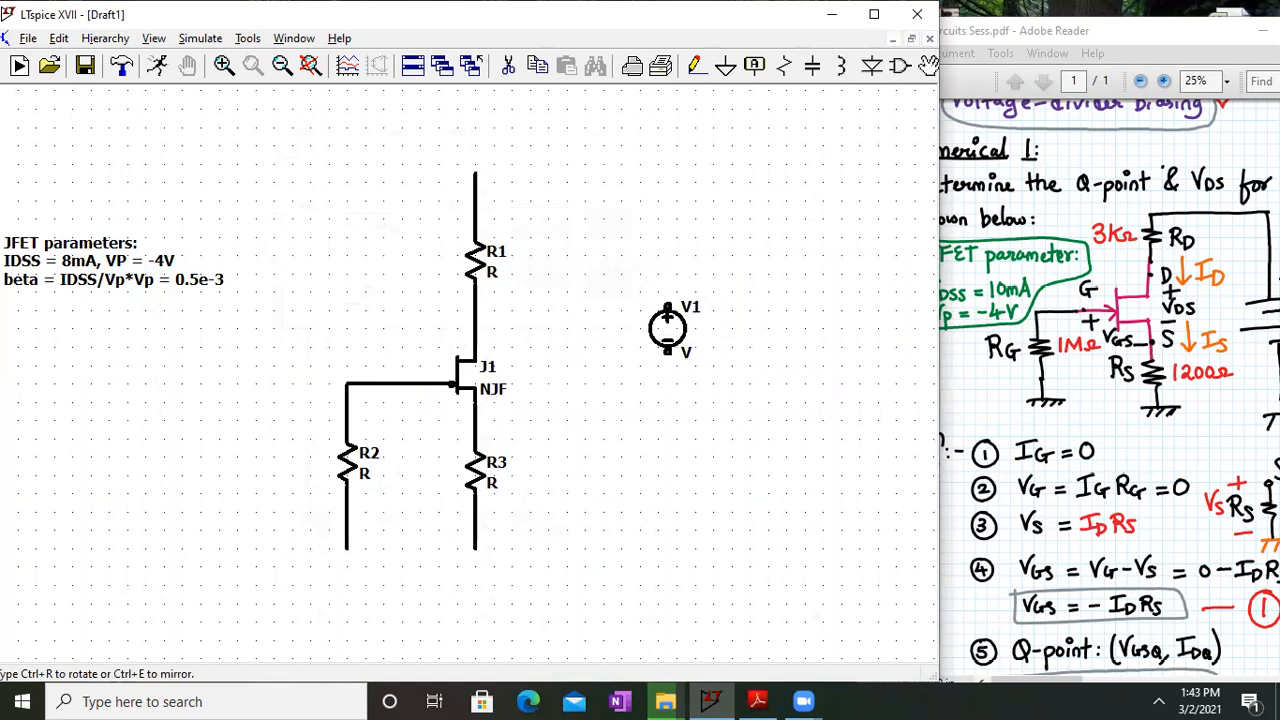
click(667, 330)
key(Escape)
click(1195, 350)
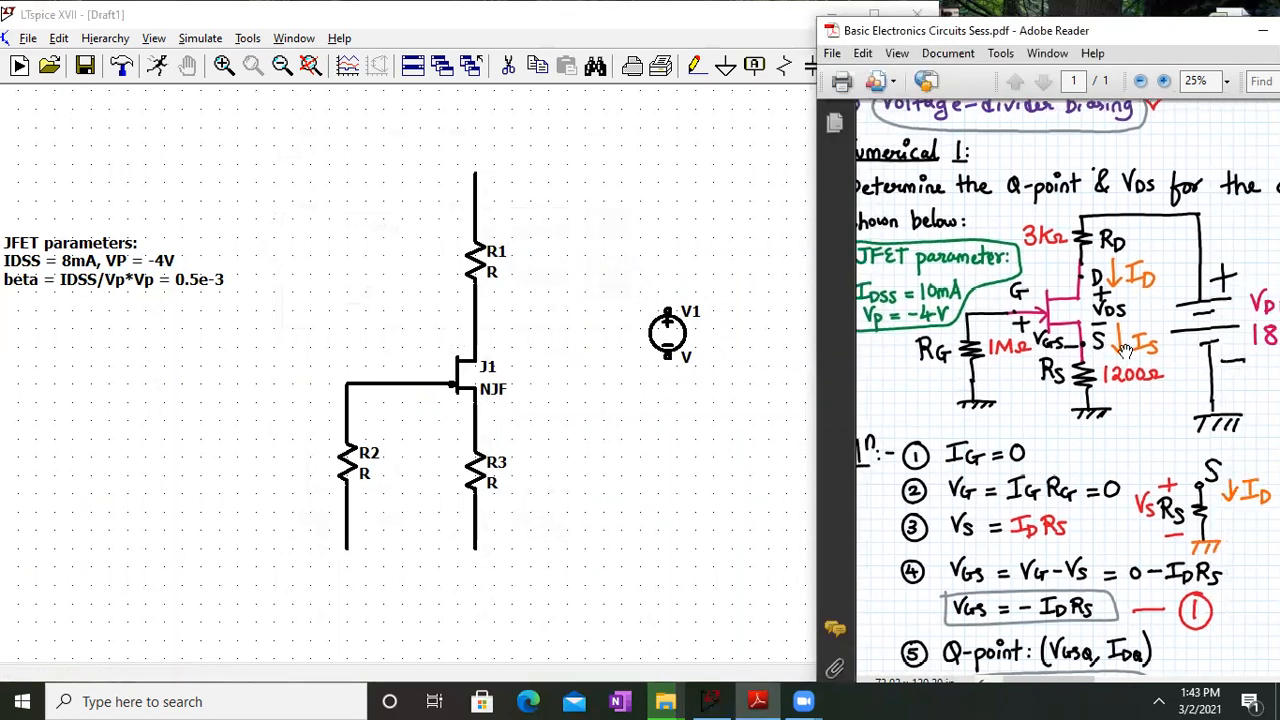
drag(1216, 327, 1171, 323)
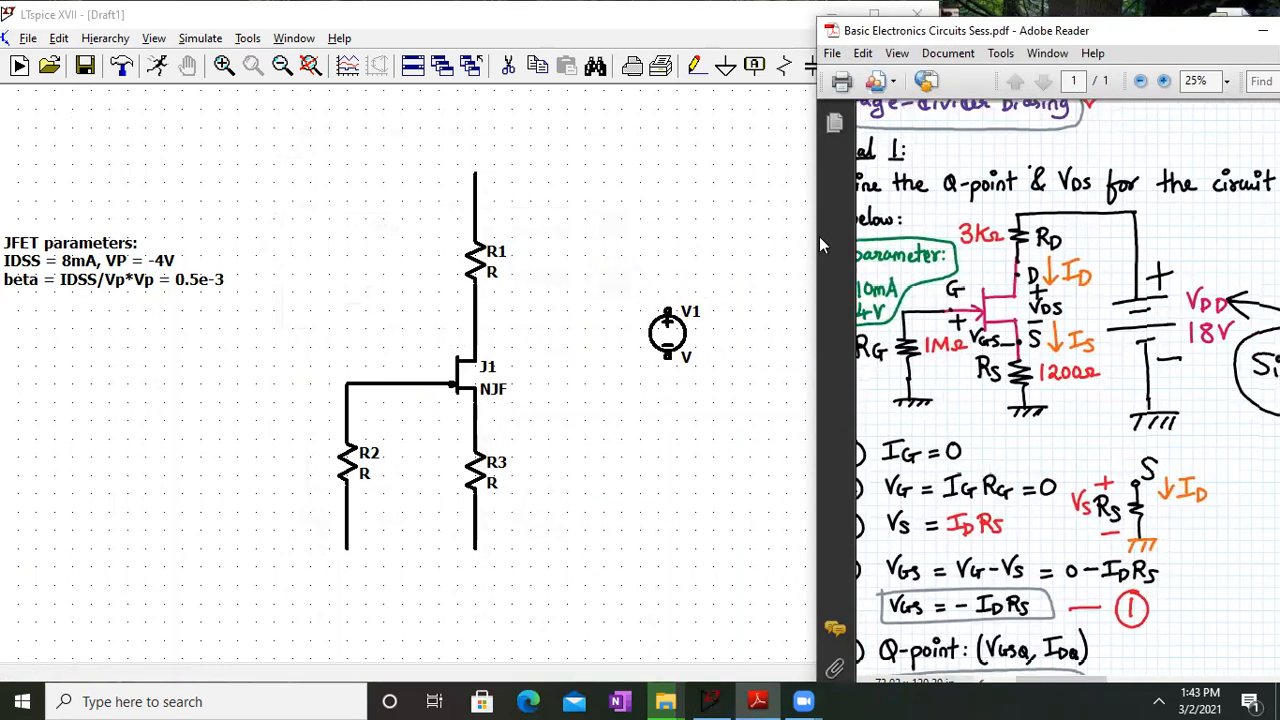
click(694, 66)
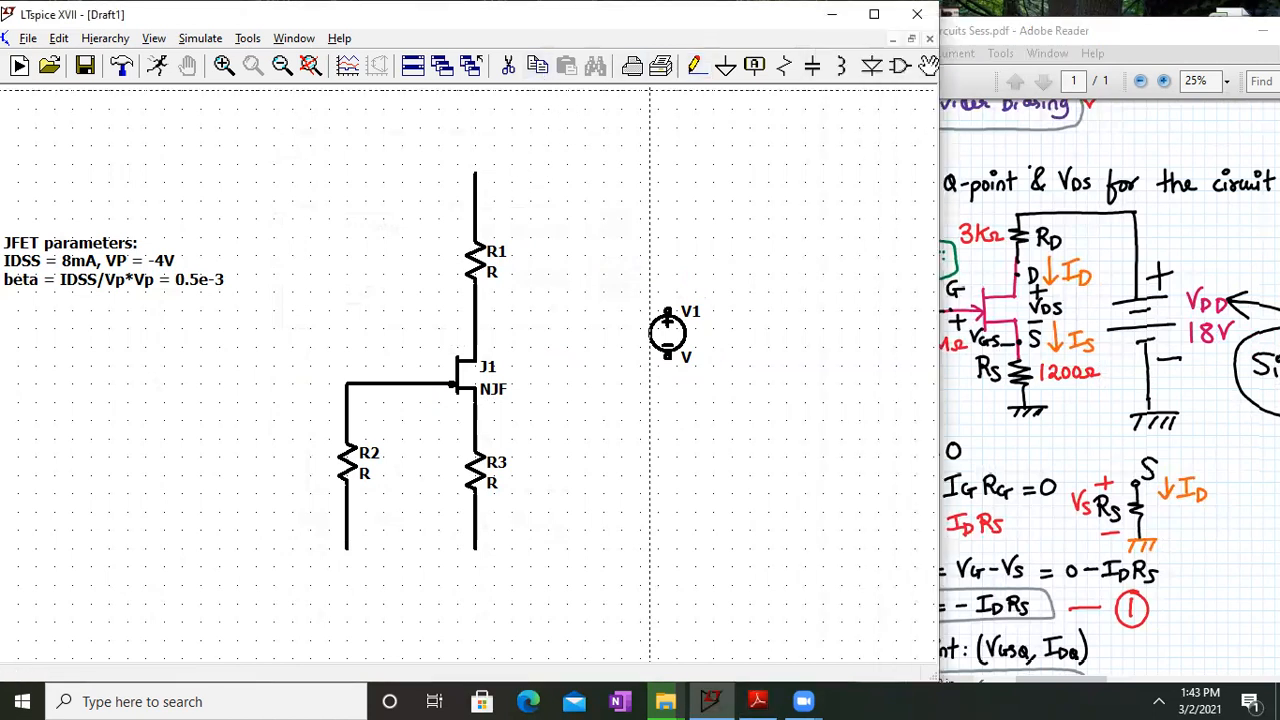
click(475, 173)
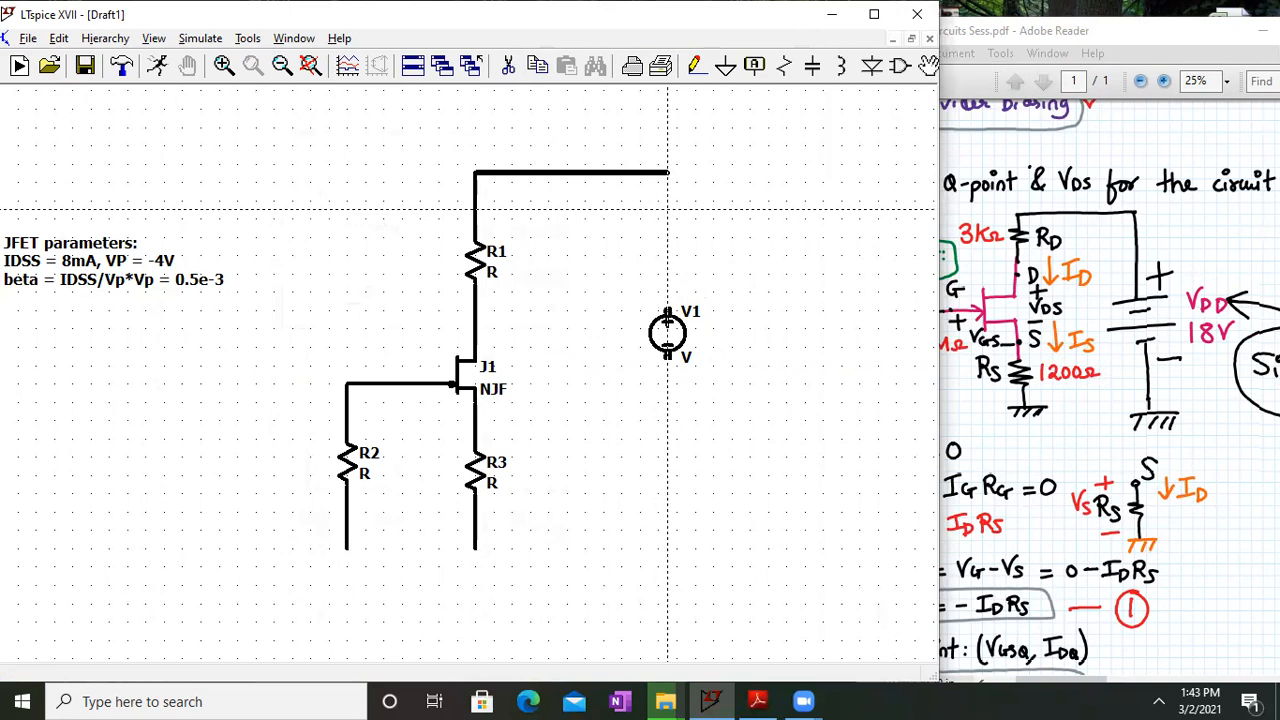
key(Escape)
click(508, 65)
click(676, 173)
Wire the drain resistor's upper end across to the voltage source and down through it to the level of the other branch ends
click(695, 66)
click(480, 173)
click(668, 173)
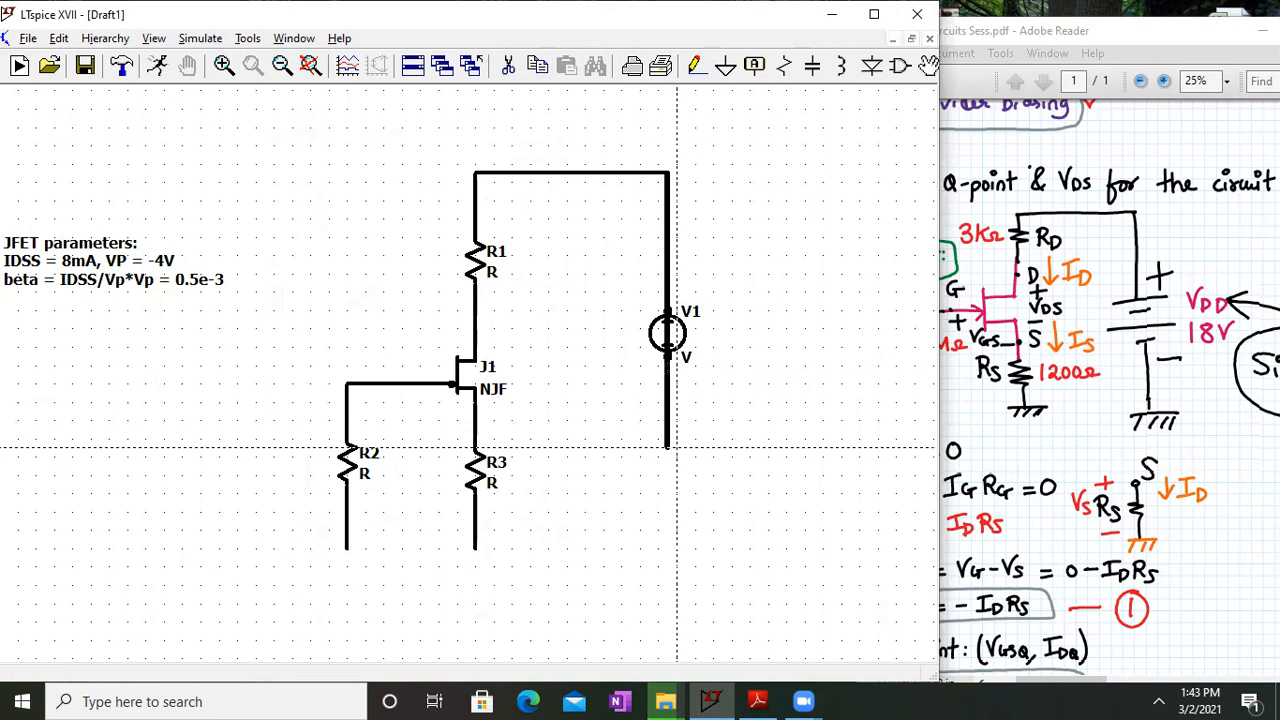
click(667, 548)
key(Escape)
Place ground symbols at the lower ends of the gate resistor, source resistor and voltage source branches
click(727, 66)
click(347, 548)
click(475, 548)
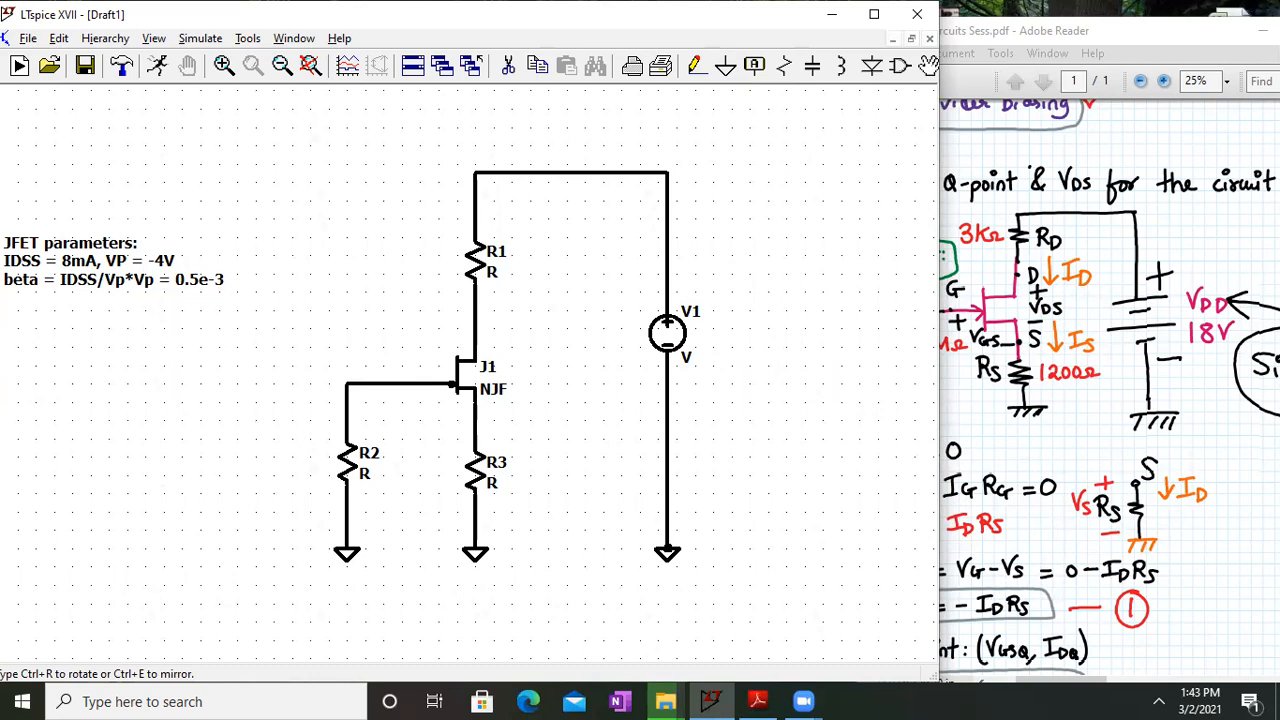
click(667, 548)
right_click(720, 518)
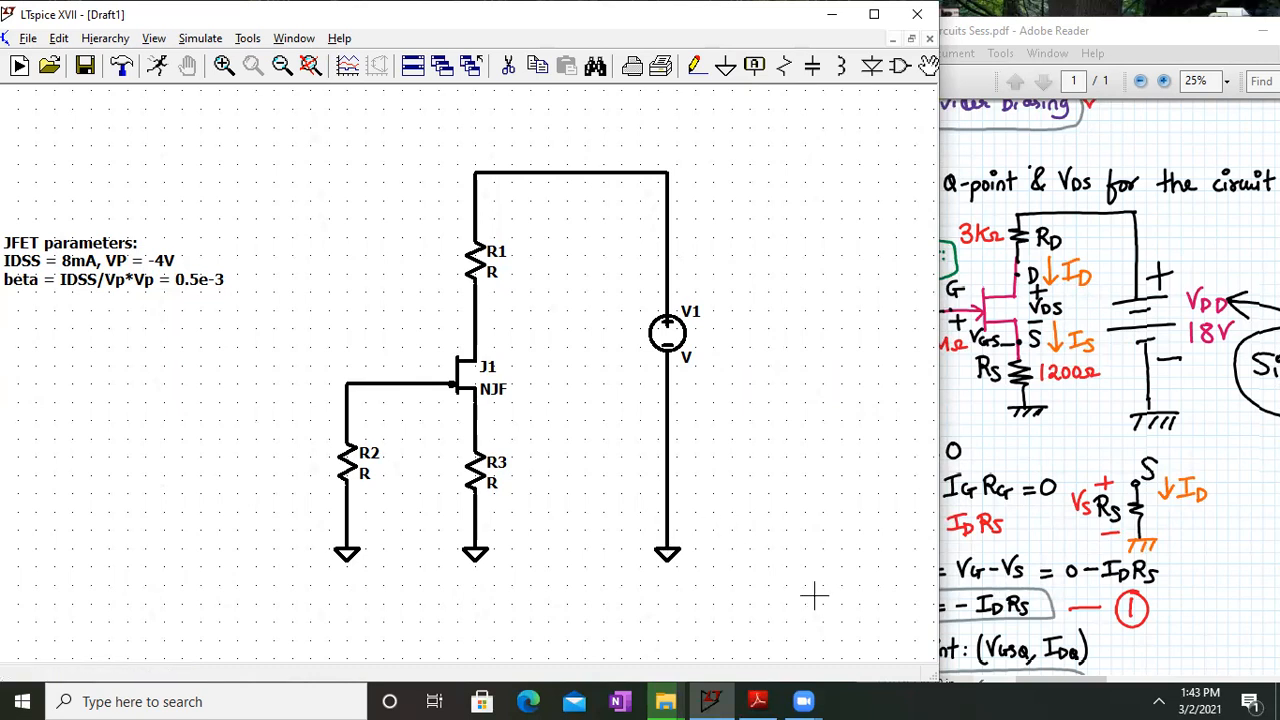
Set the JFET's value to NJF1 and append an underscore and the author's first name to its reference designator J1
click(310, 65)
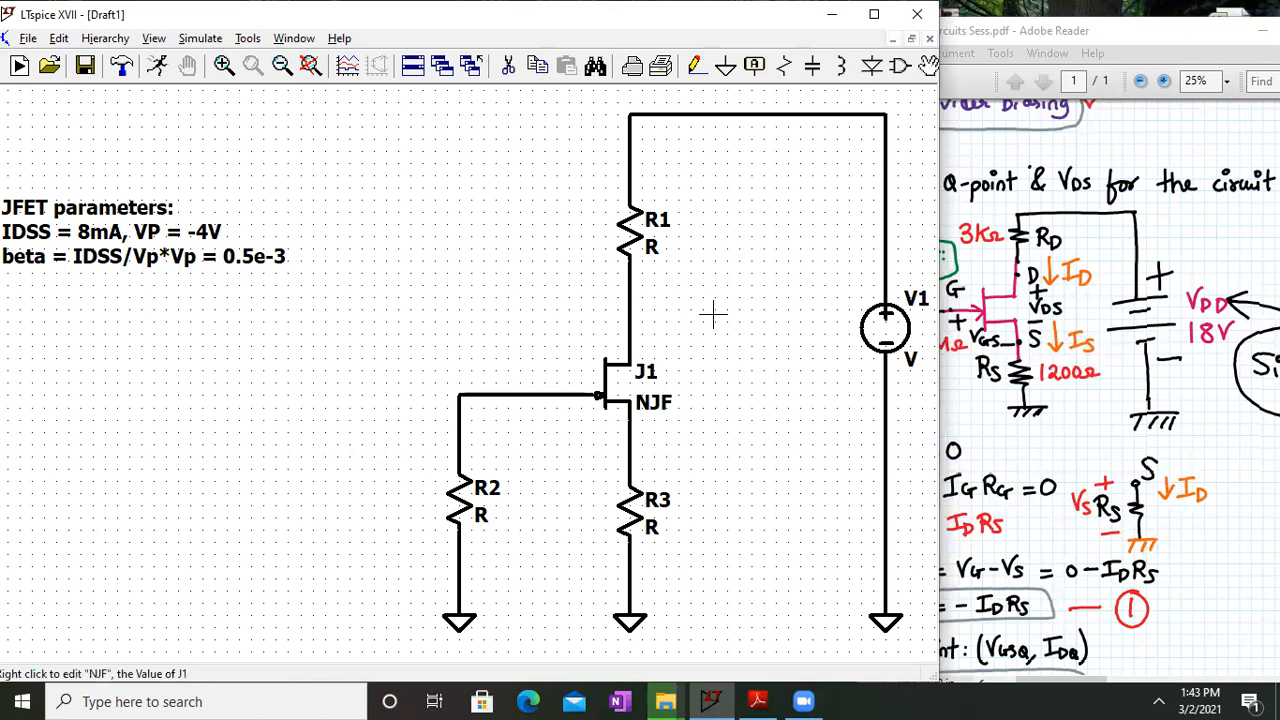
right_click(651, 398)
click(555, 386)
text(1)
key(Return)
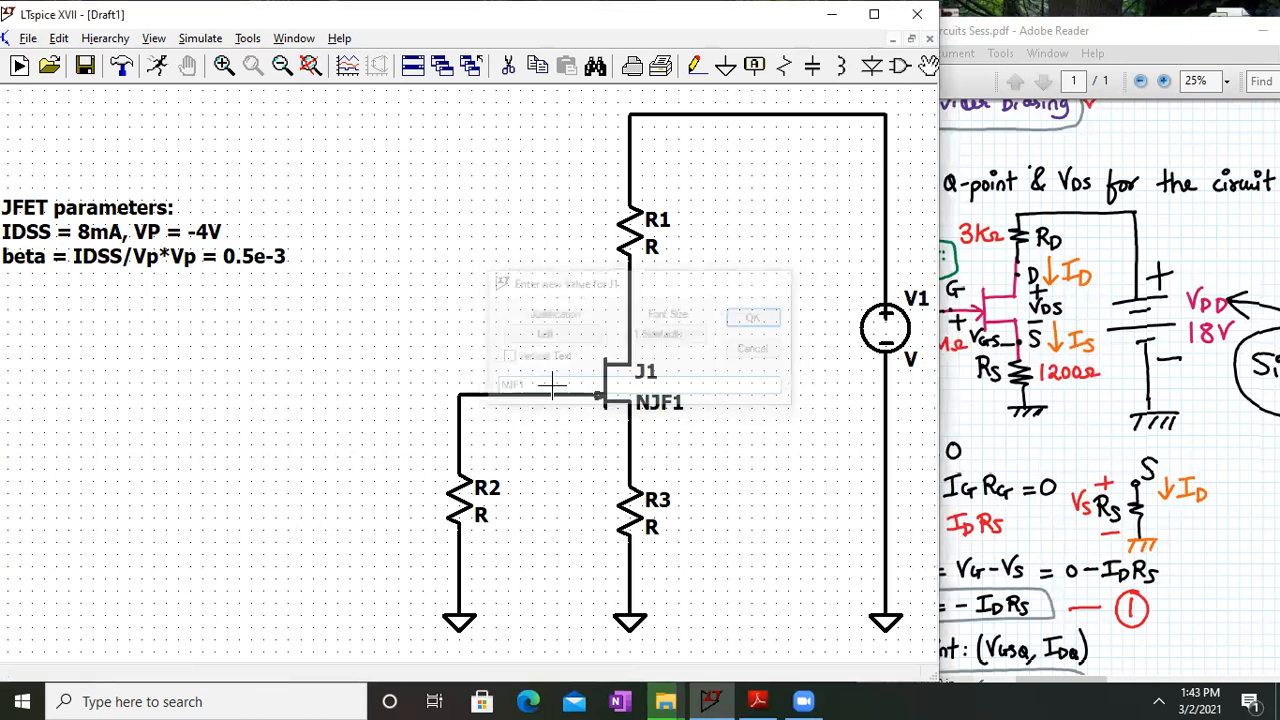
right_click(645, 375)
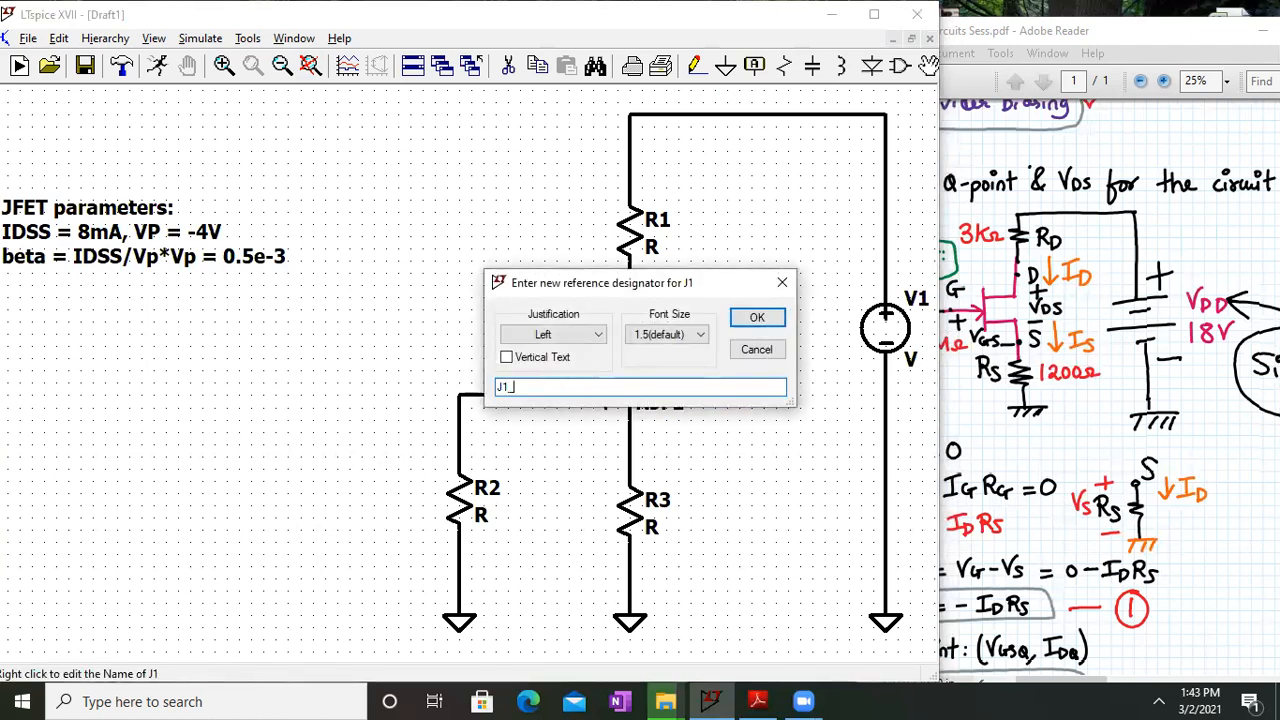
text(_Inderjit)
key(Return)
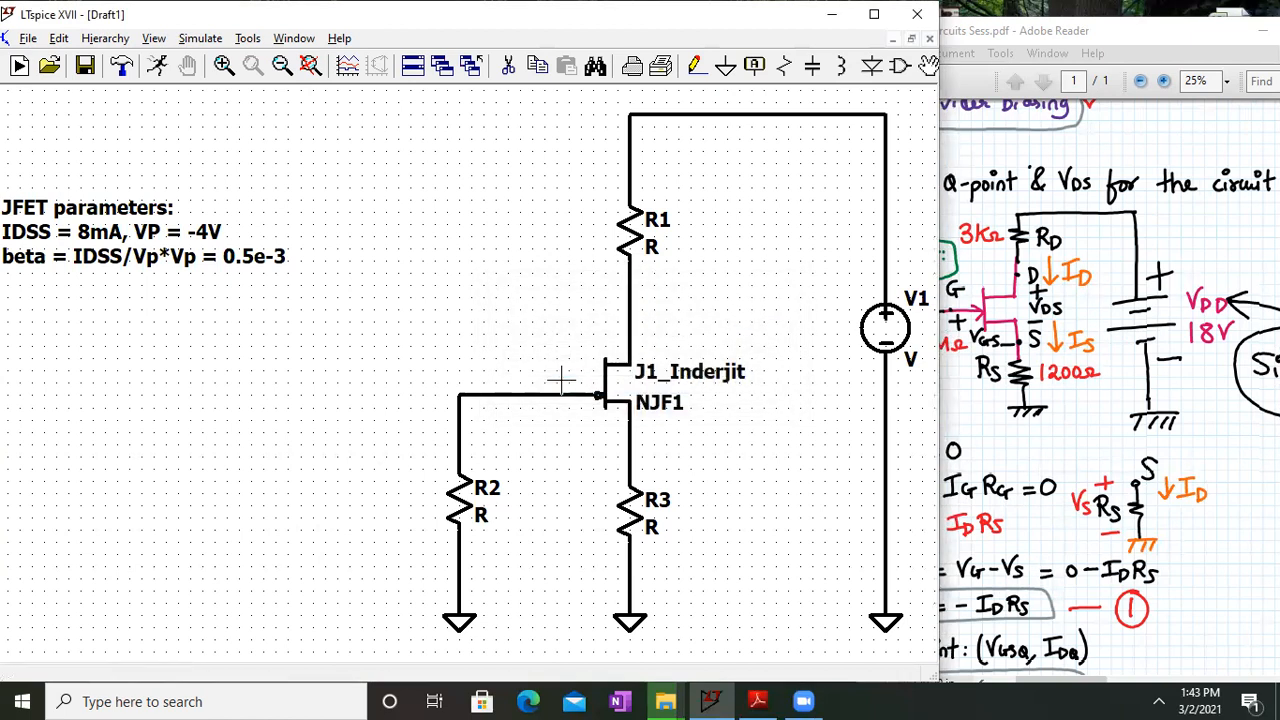
Rename the resistor above the JFET's drain as RD
right_click(654, 220)
text(RD)
key(Return)
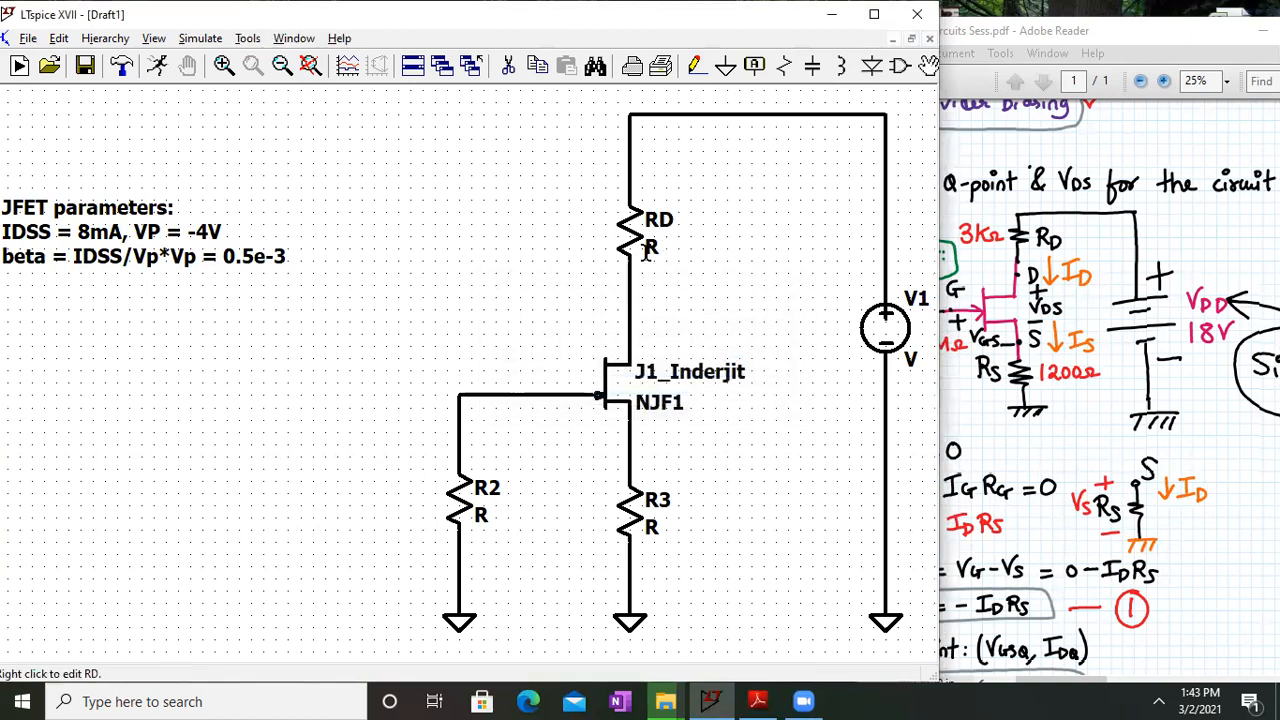
Shift the PDF's Numerical 1 circuit into view and resize the schematic window so both circuits show side by side
click(1003, 258)
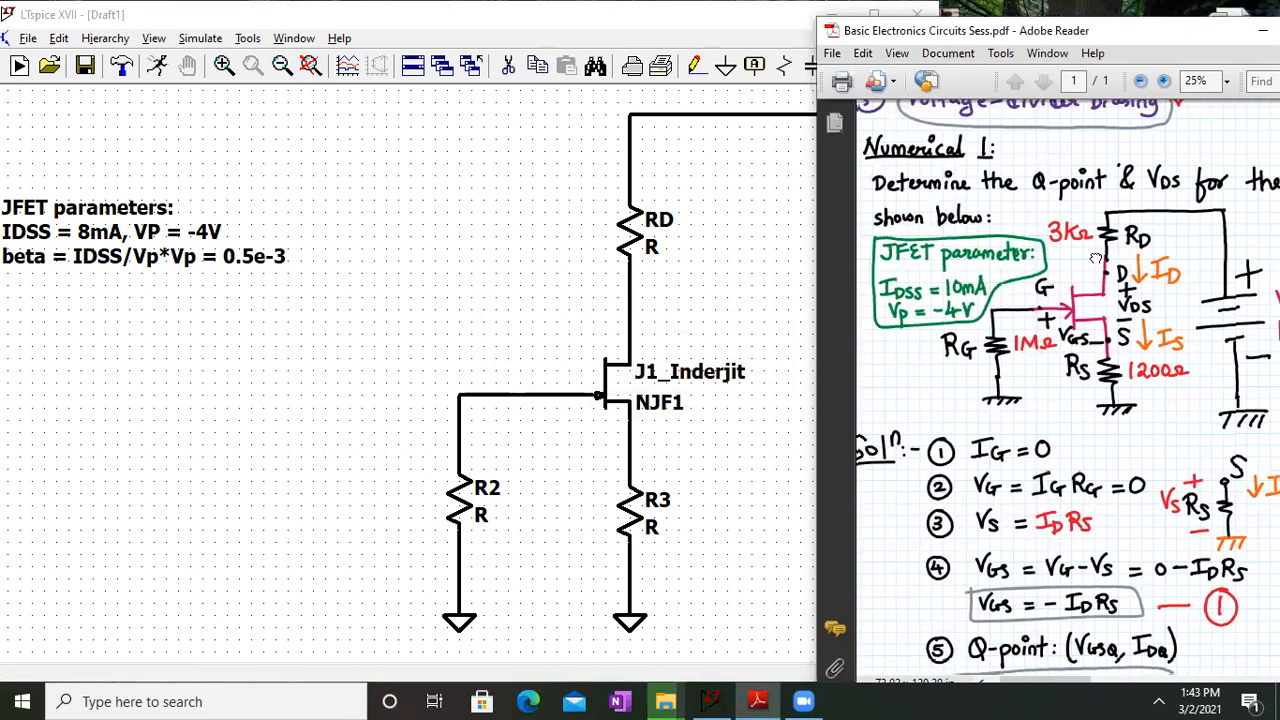
click(745, 25)
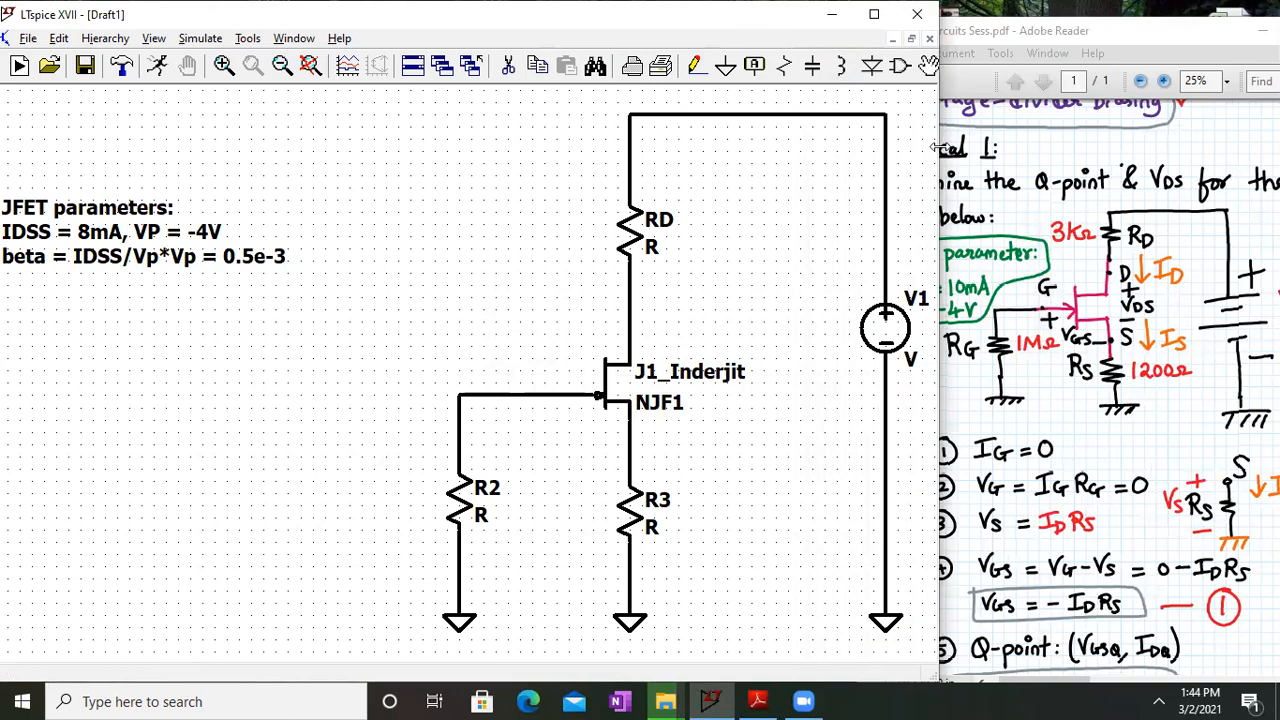
drag(935, 148, 745, 148)
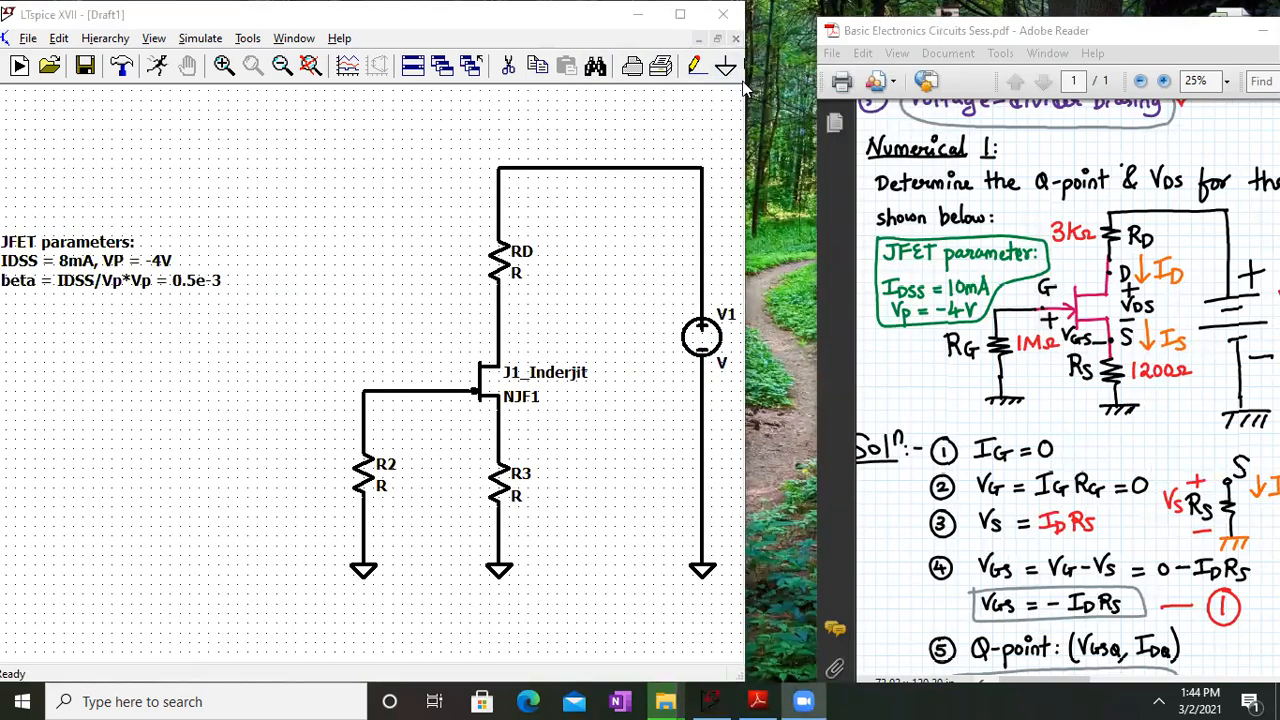
click(724, 108)
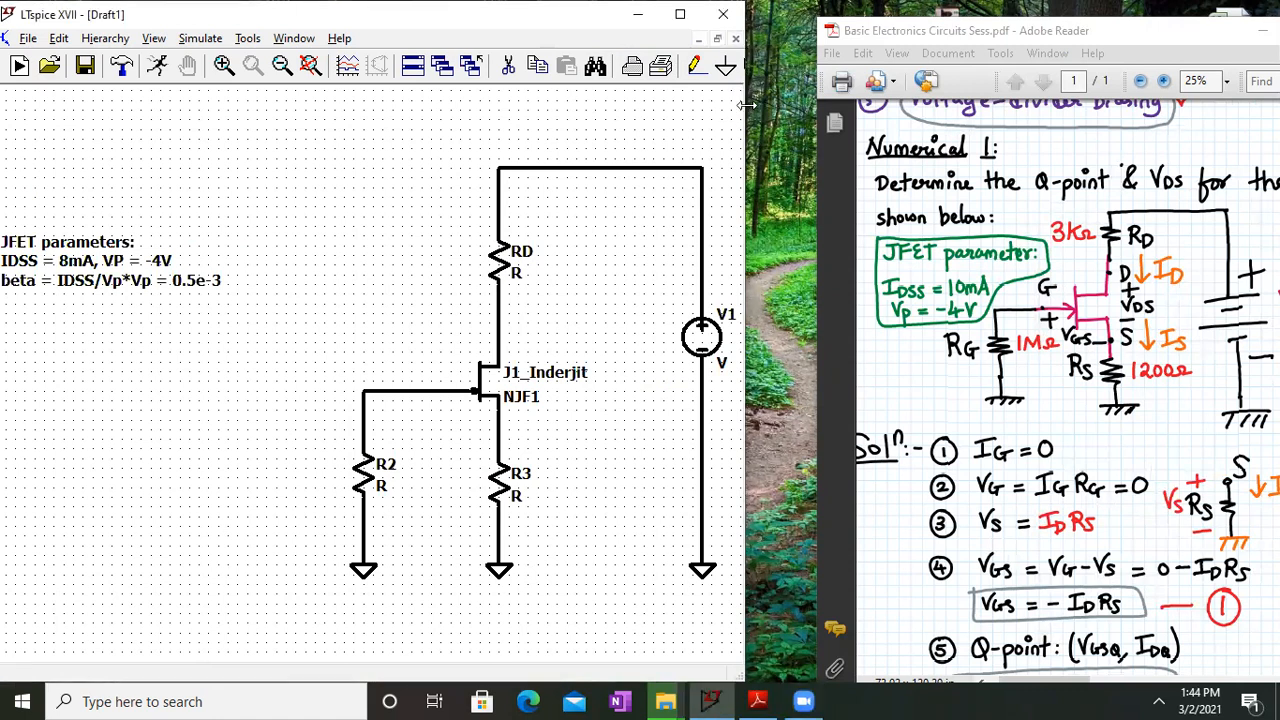
drag(747, 104, 956, 130)
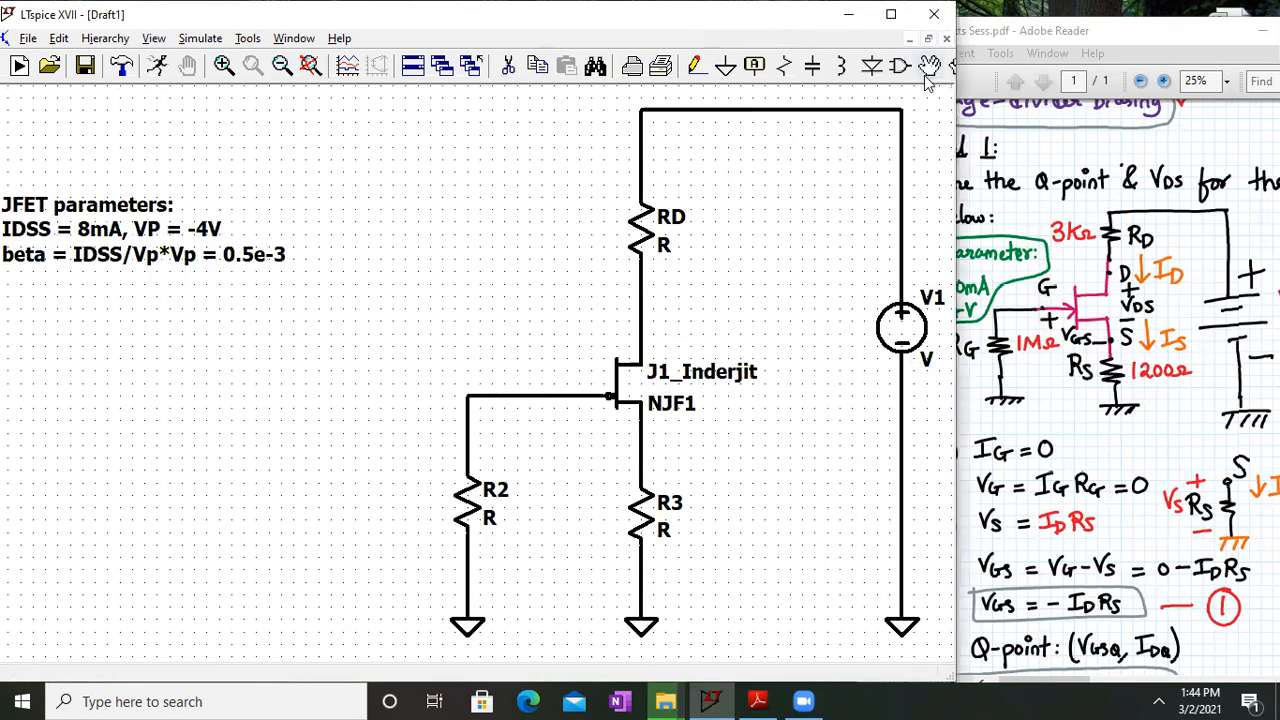
Move the JFET parameters text closer to the circuit, above the gate resistor branch, and fit the whole schematic in view
click(930, 65)
click(316, 244)
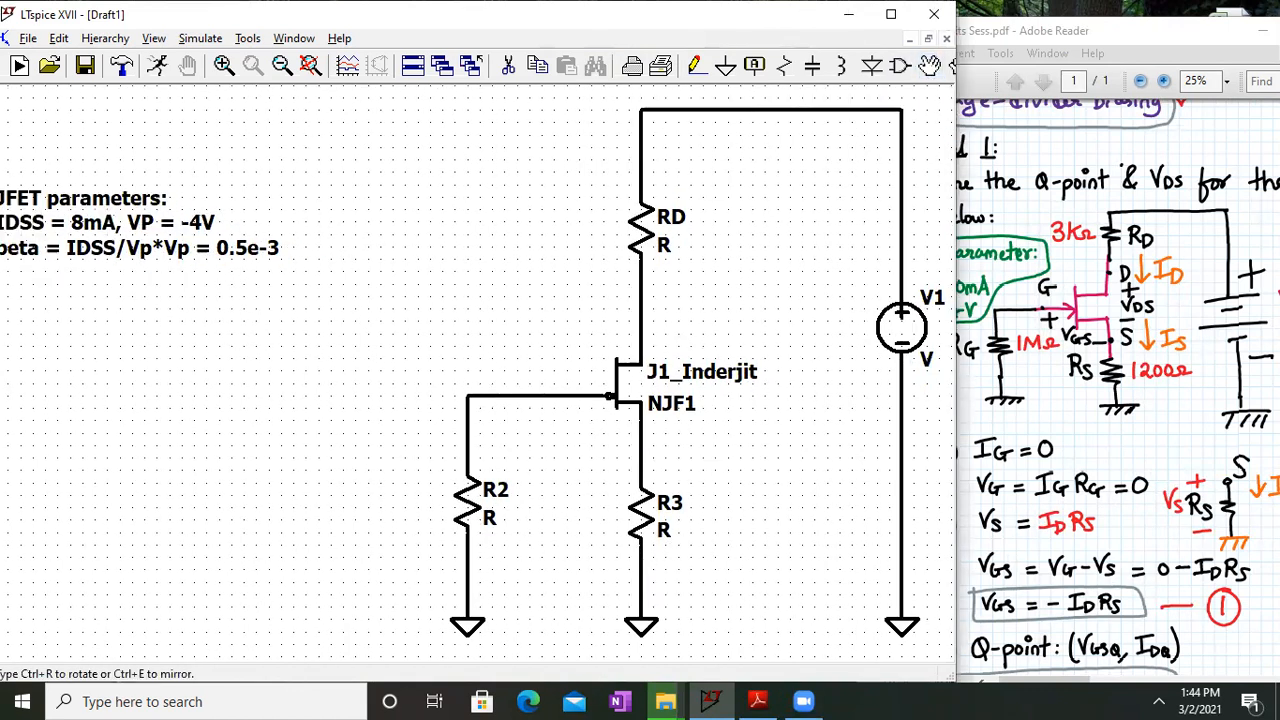
click(244, 236)
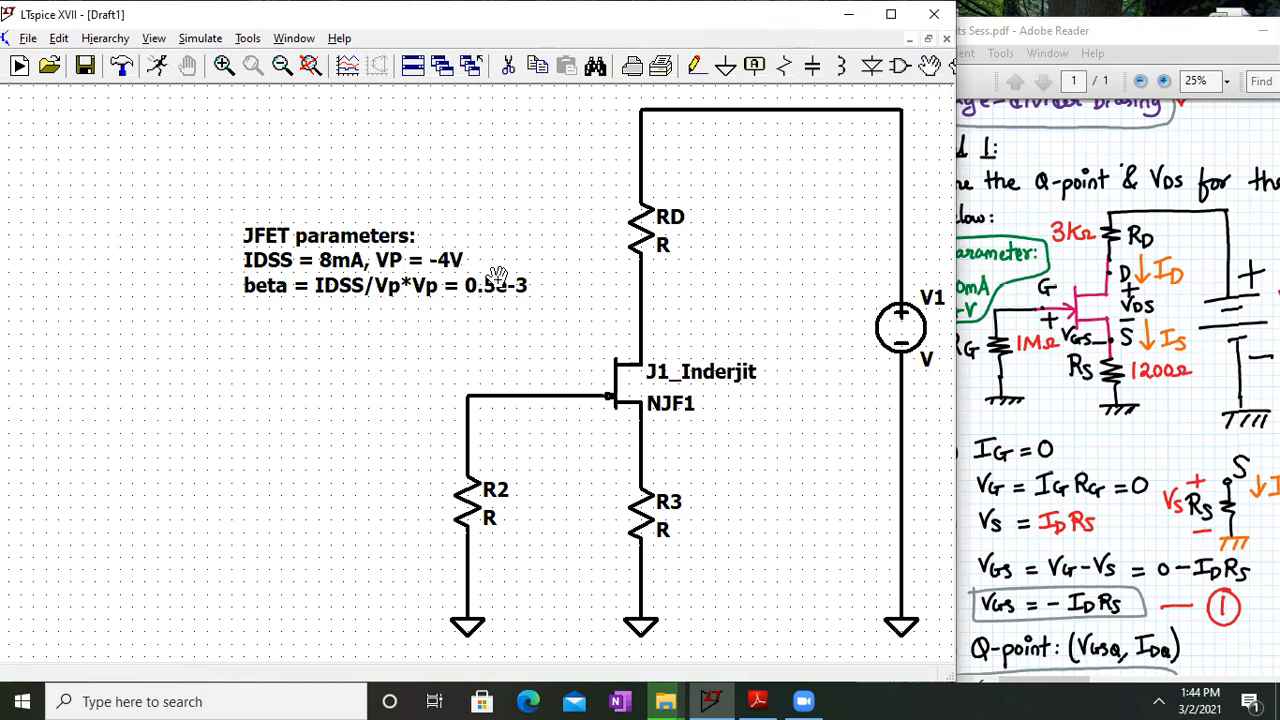
click(305, 62)
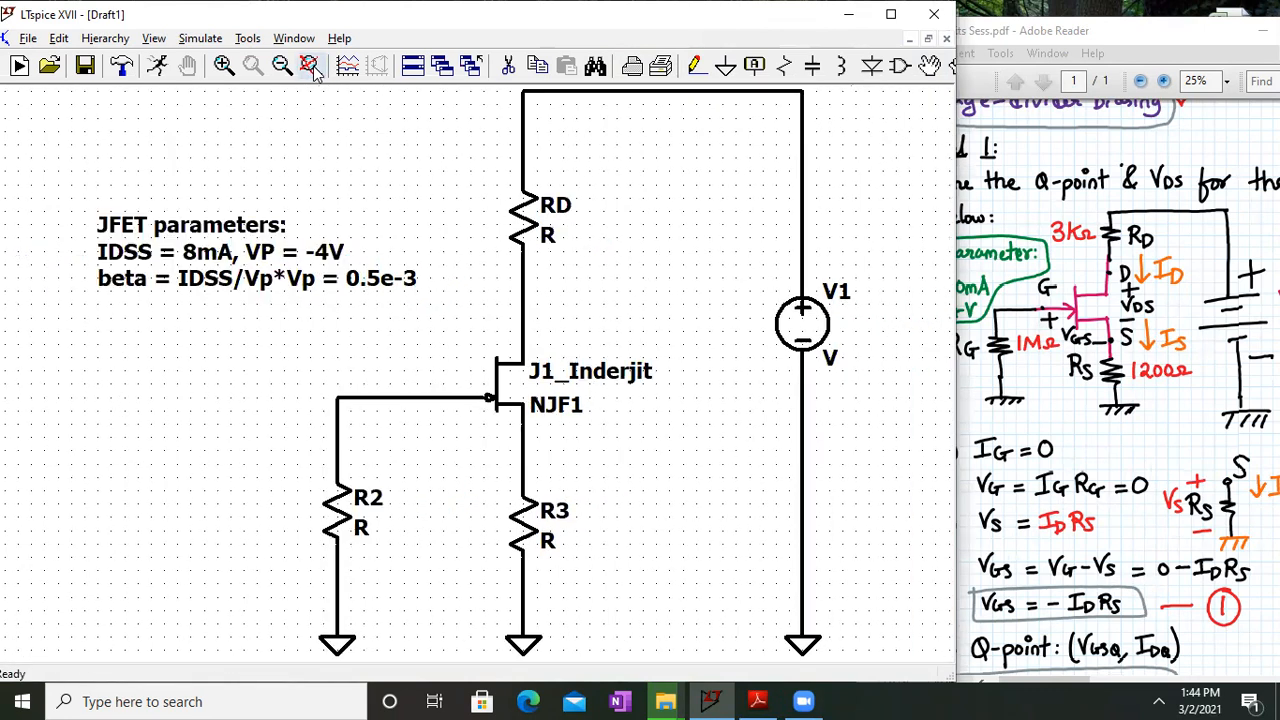
Rename the voltage source as VDD and set its DC value to 18V as in the reference circuit
right_click(834, 290)
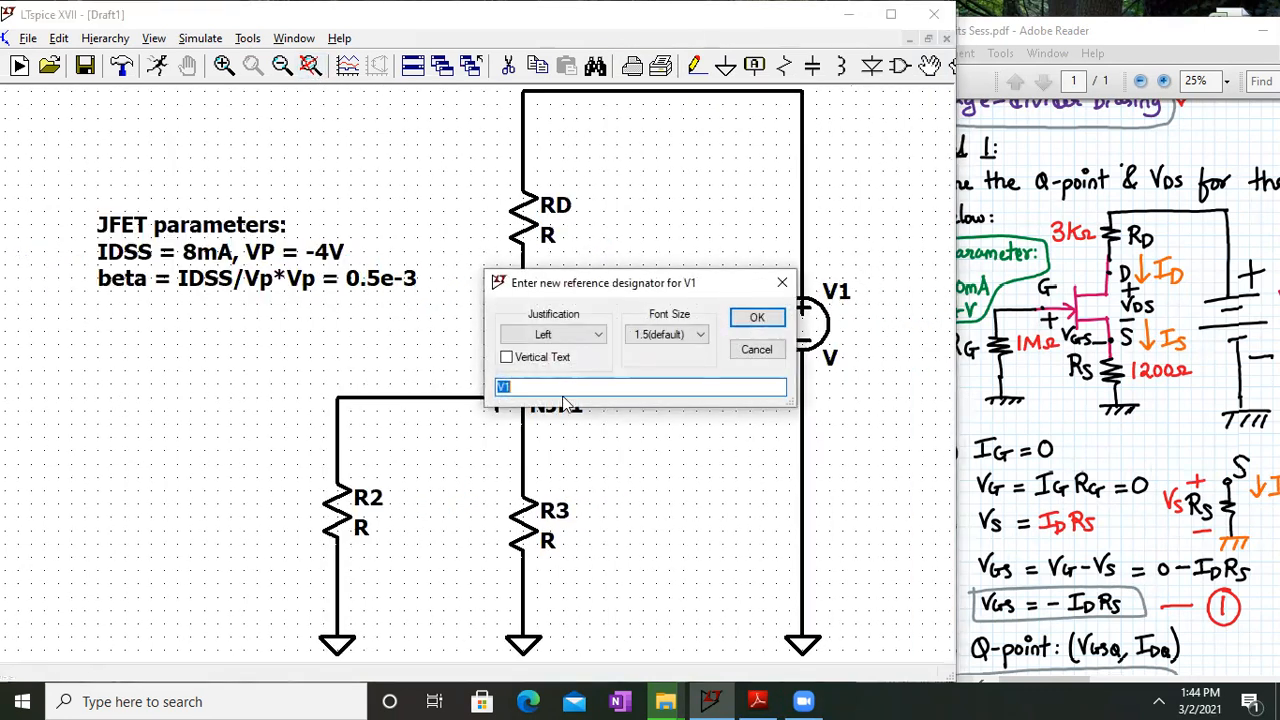
text(VDD)
key(Return)
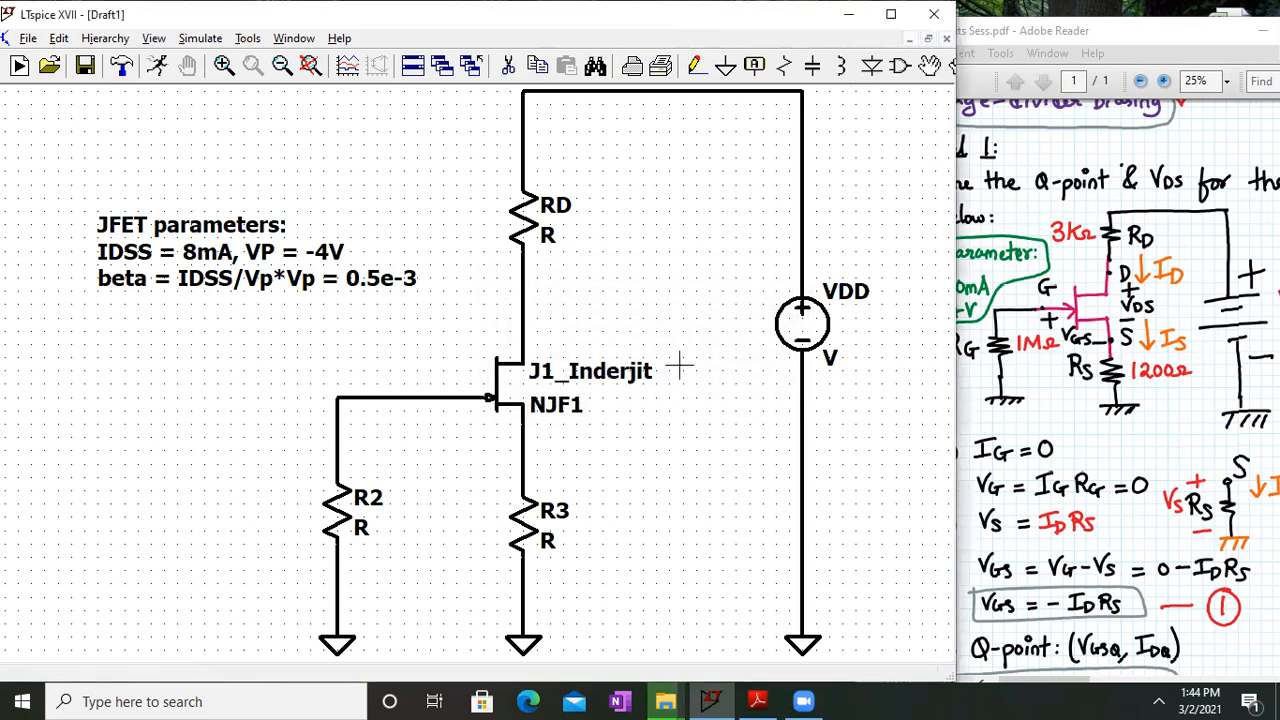
right_click(806, 326)
click(1176, 347)
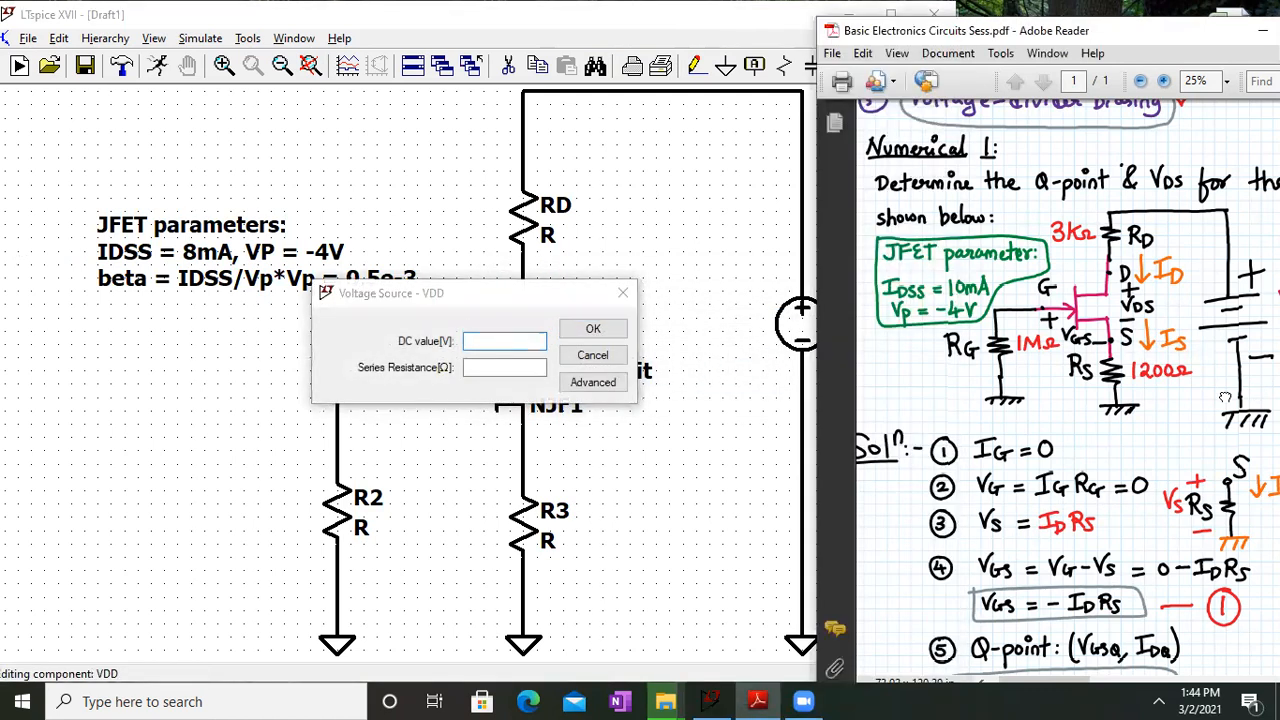
text(8)
key(BackSpace)
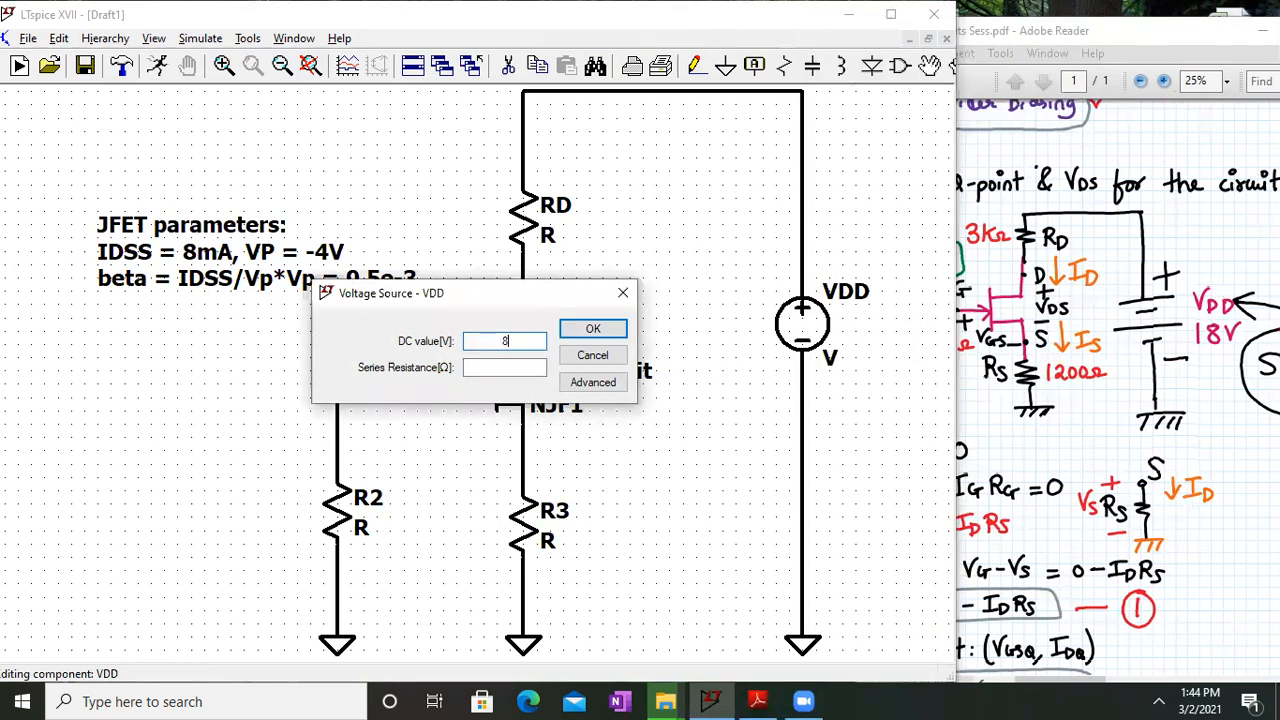
text(18)
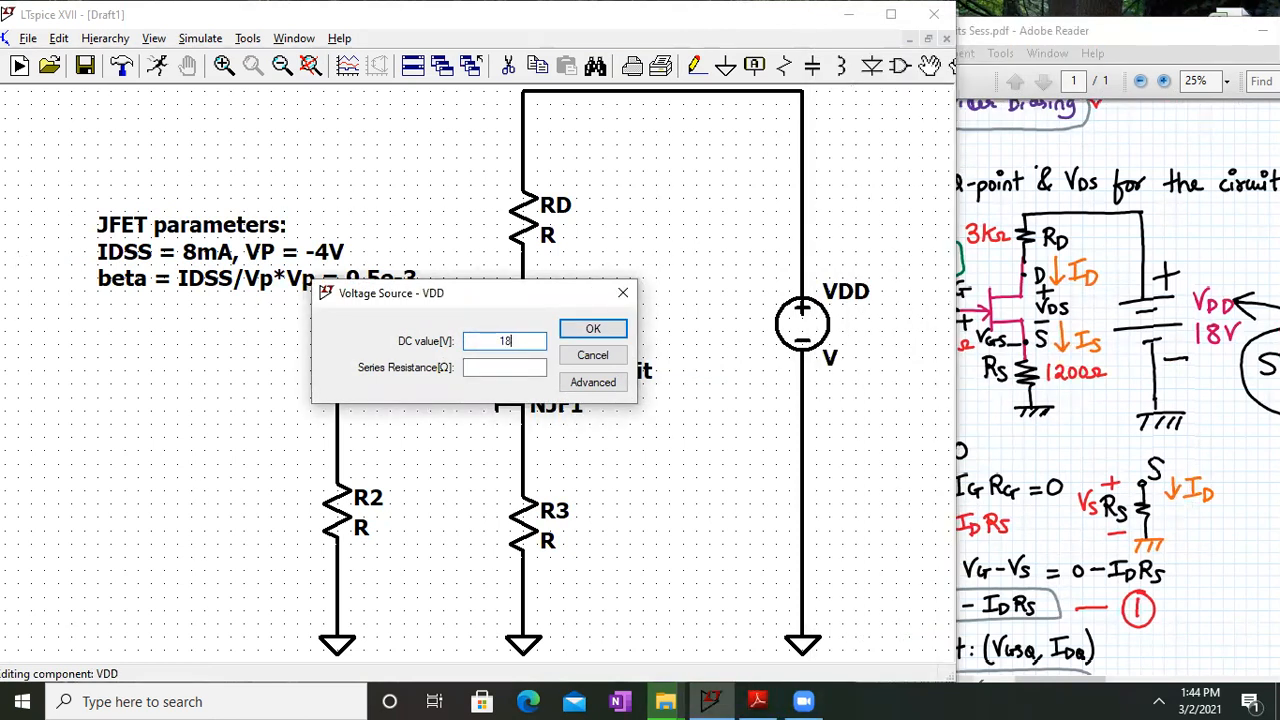
key(Return)
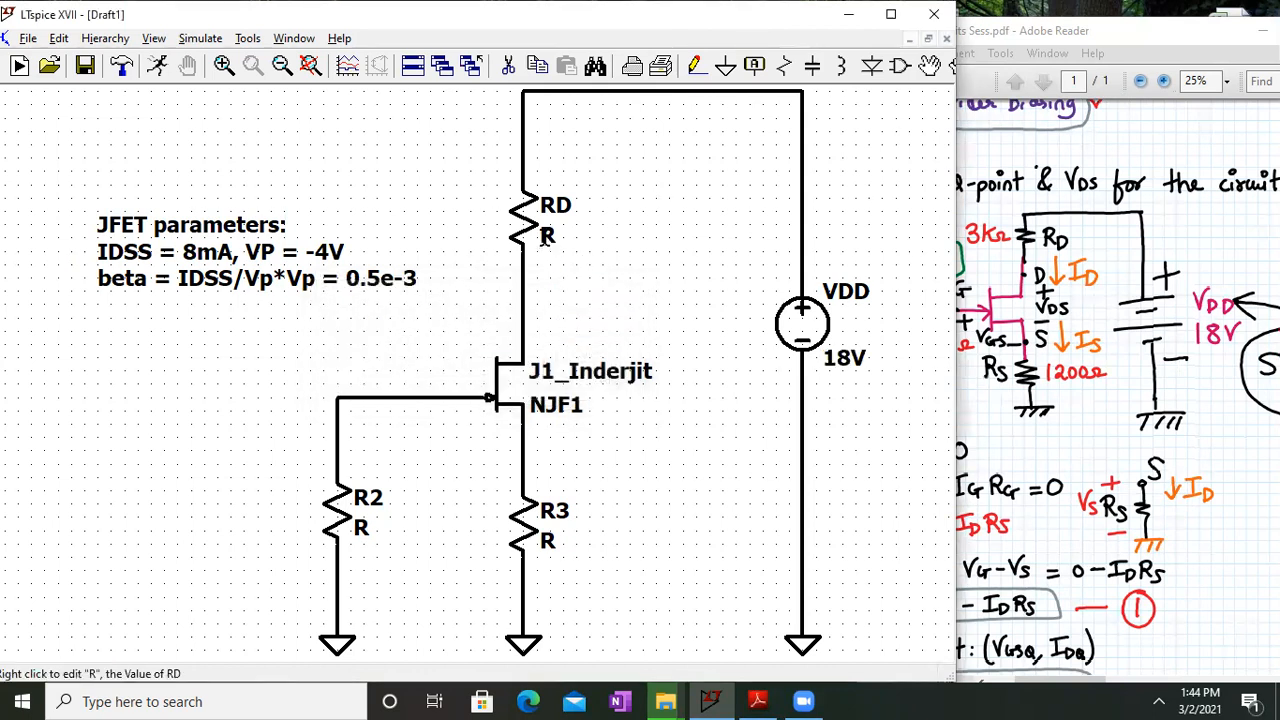
Set the drain resistor RD's value to 3k
right_click(546, 236)
text(3k)
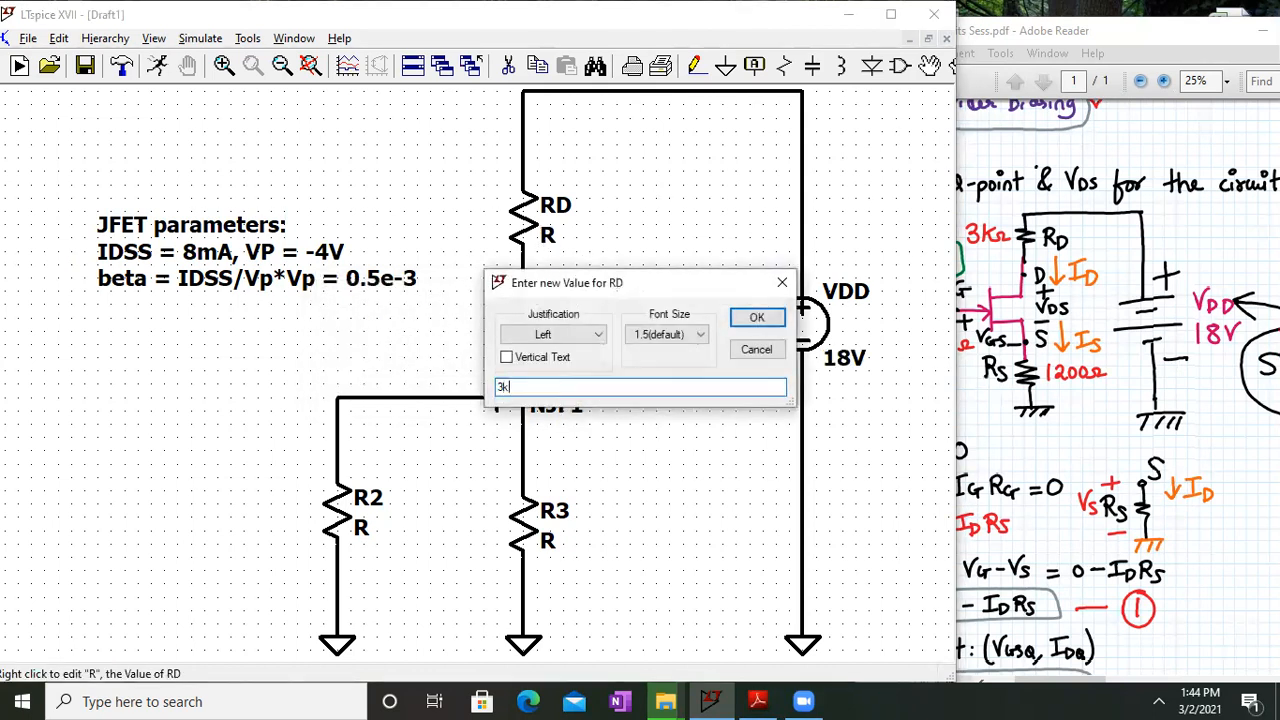
key(Return)
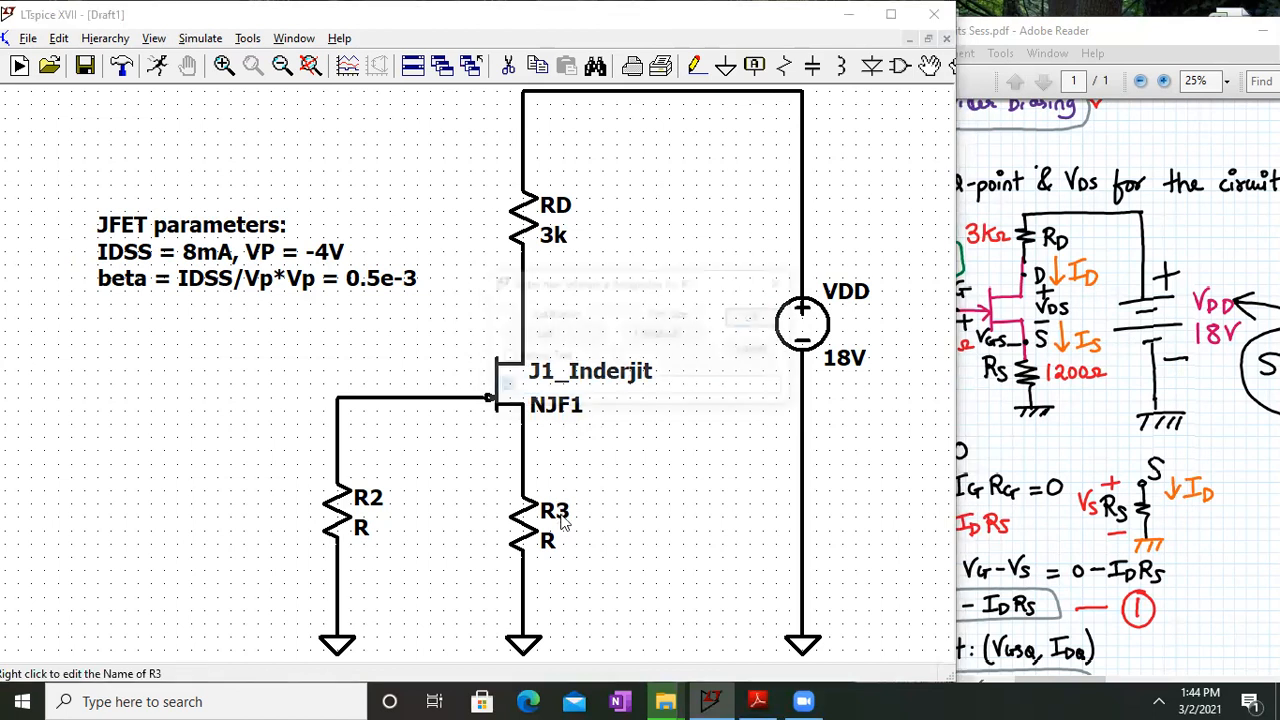
Rename the resistor below the JFET's source as RS and set its value to 1.2k
right_click(556, 512)
text(RS)
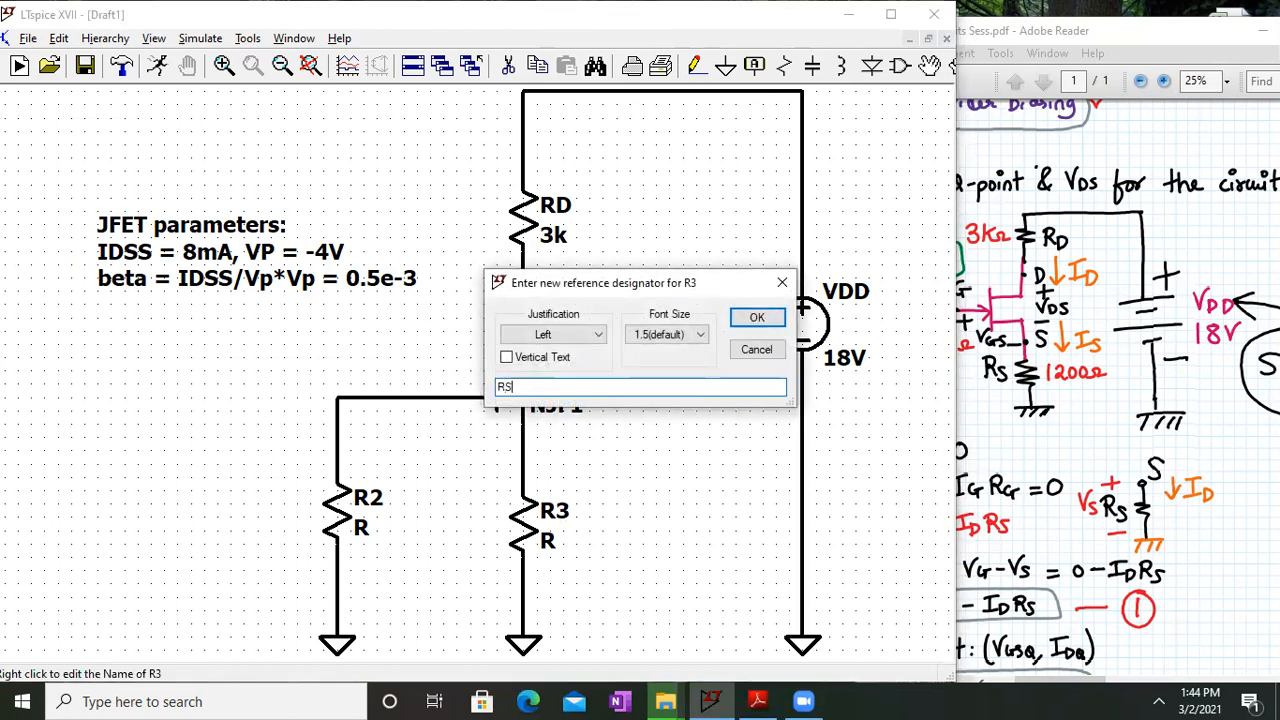
key(Return)
right_click(555, 548)
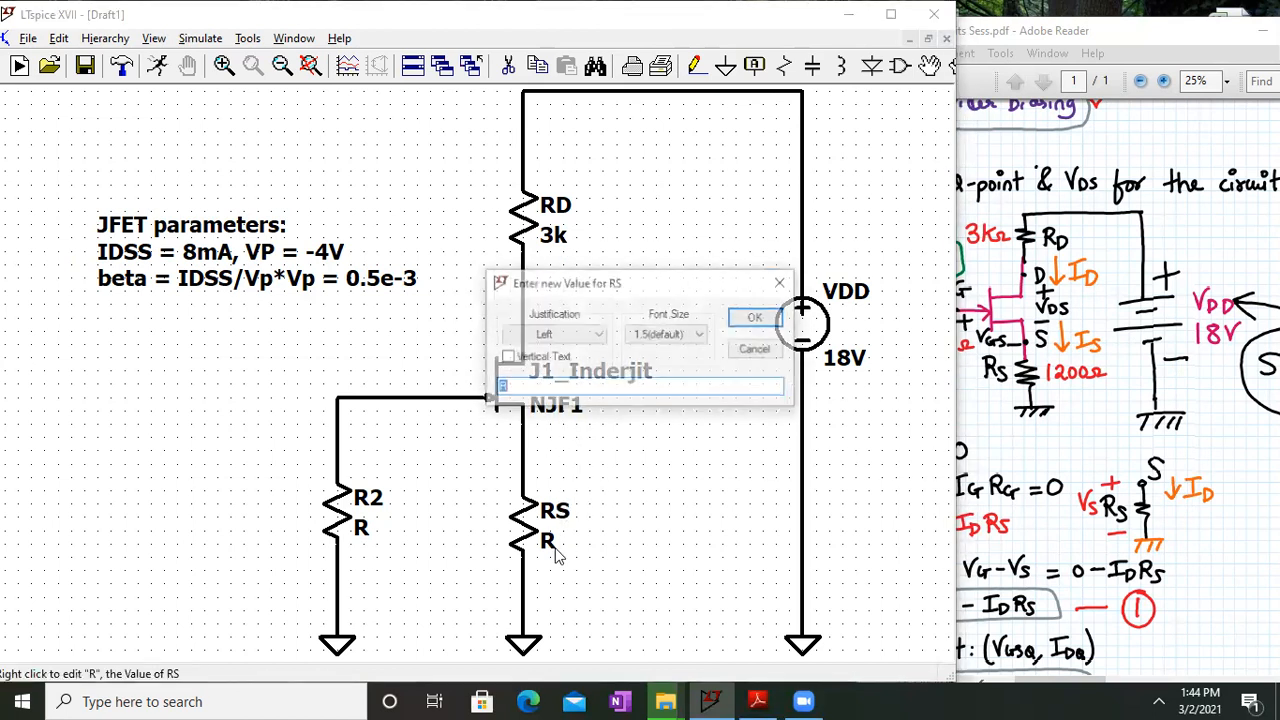
text(1.2k)
key(Return)
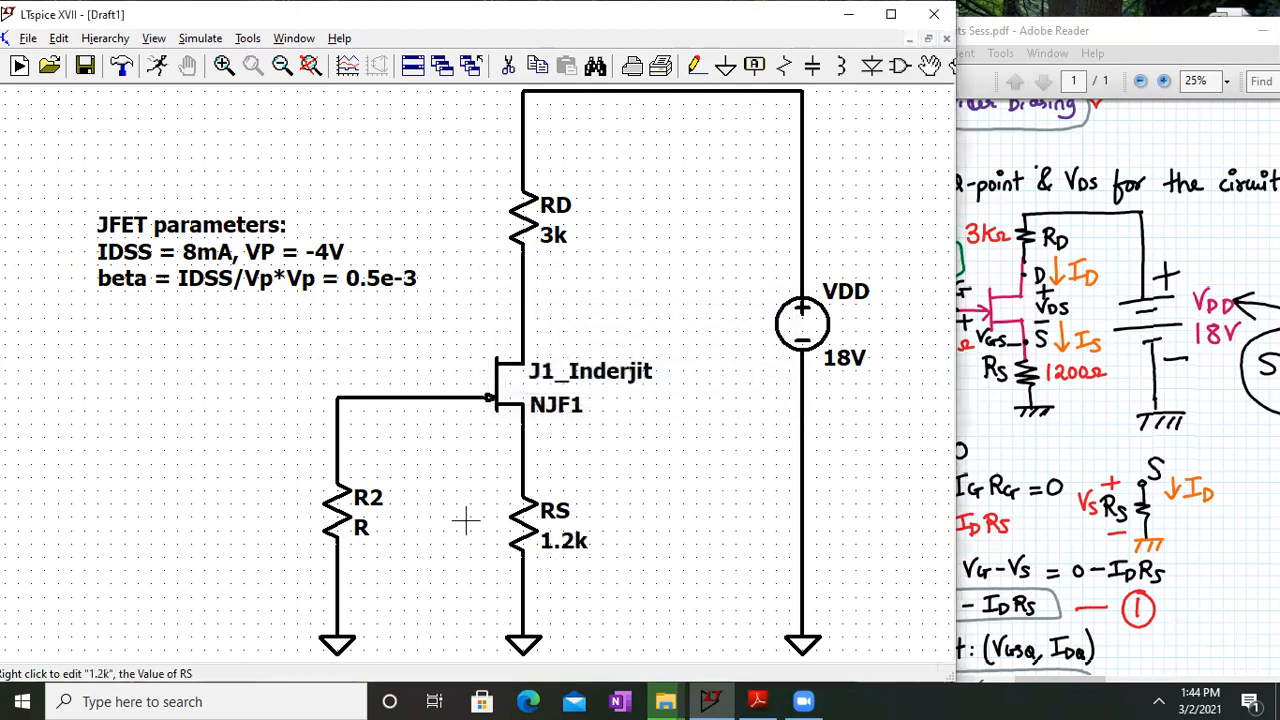
Rename the gate resistor as RG and set its value to 1Meg as in the reference circuit
right_click(368, 498)
key(End)
key(BackSpace)
text(G)
key(Return)
drag(1121, 363, 1199, 363)
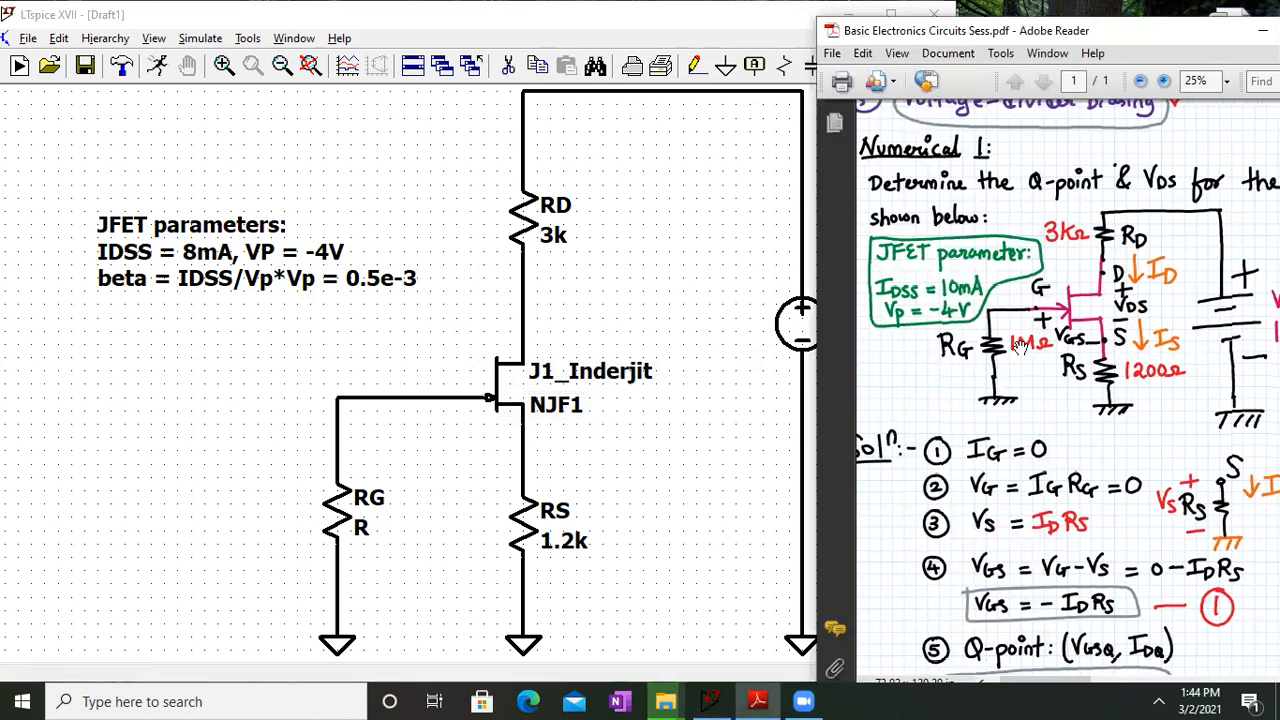
right_click(362, 528)
text(1m)
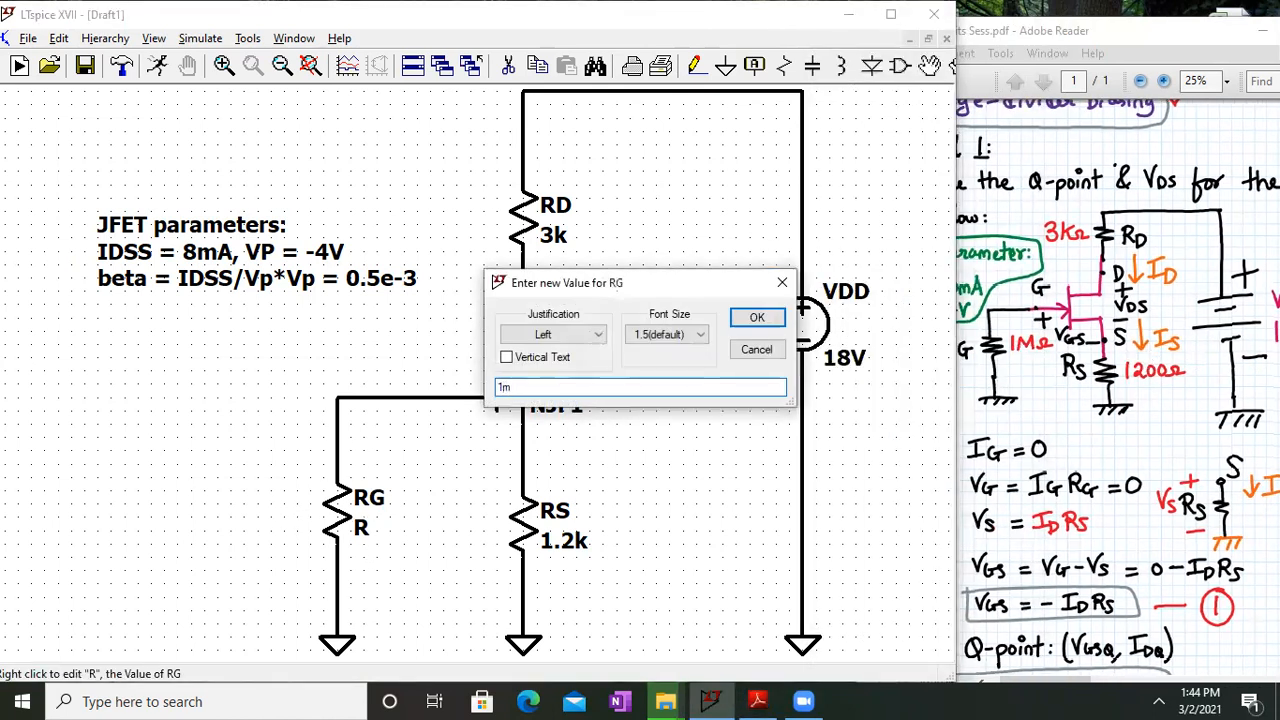
text(eg)
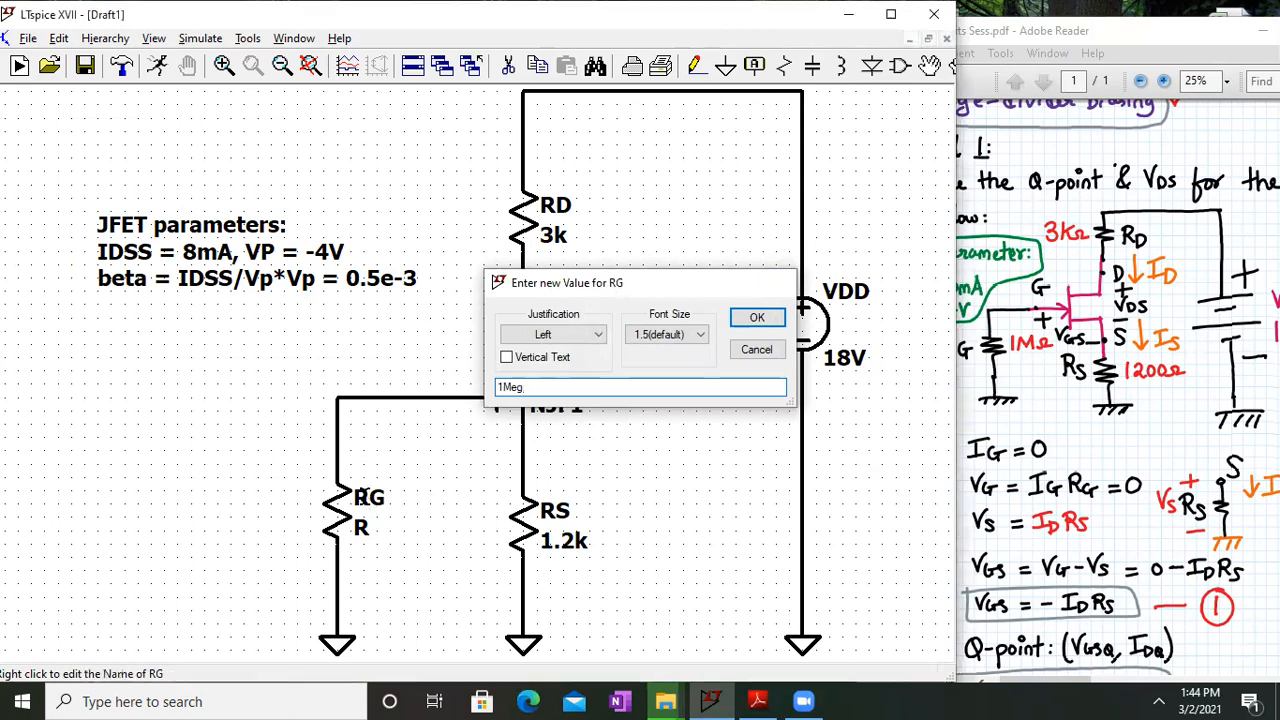
key(Return)
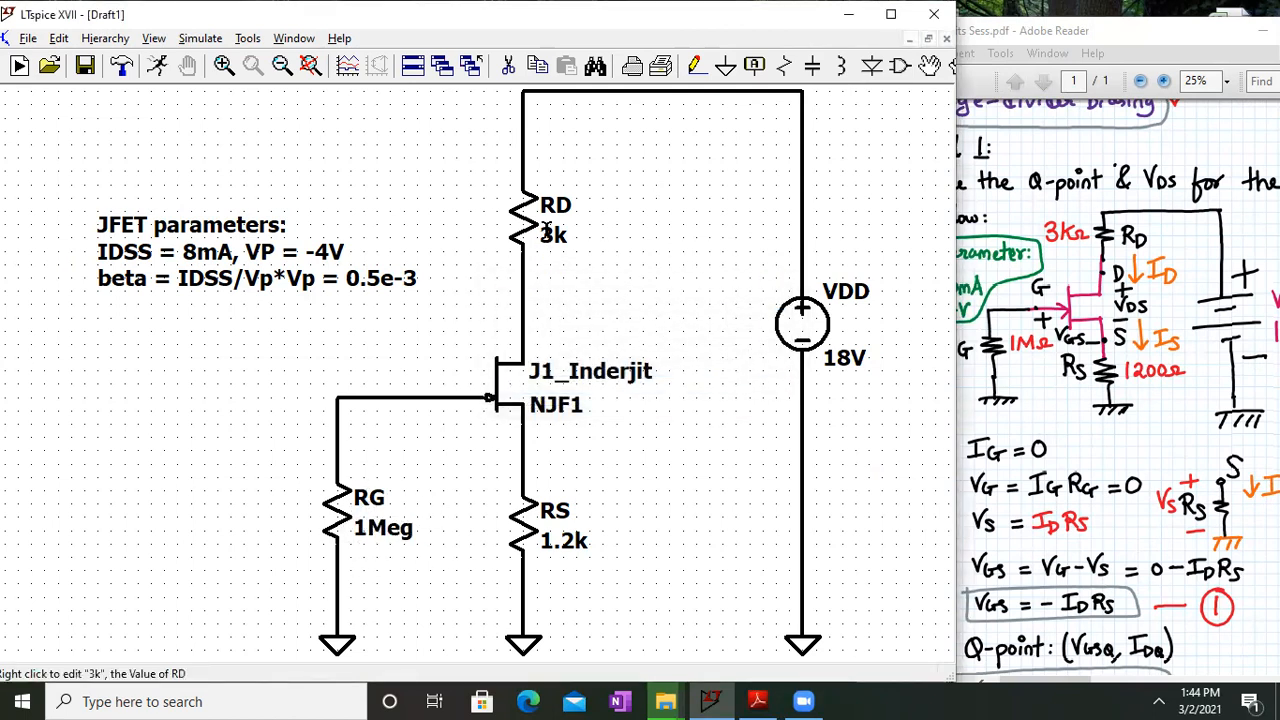
Label the net on the JFET's gate wire as G
right_click(426, 398)
click(452, 436)
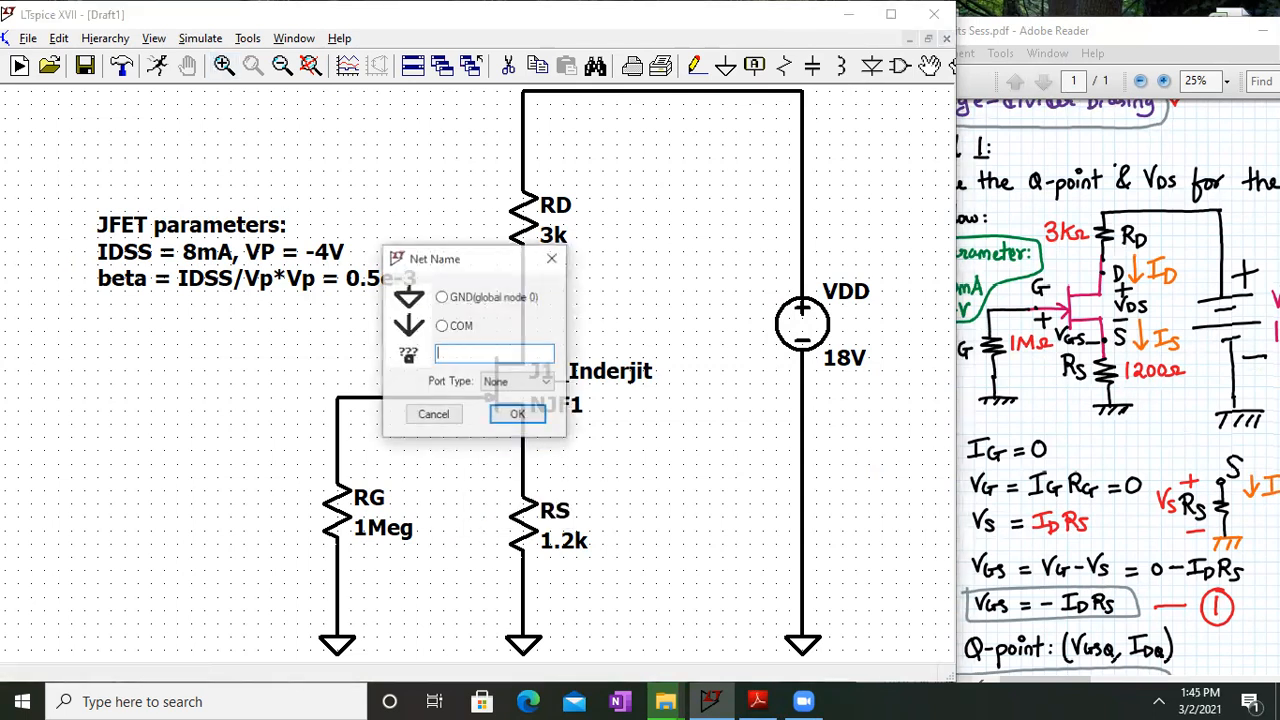
text(G)
key(Return)
click(430, 397)
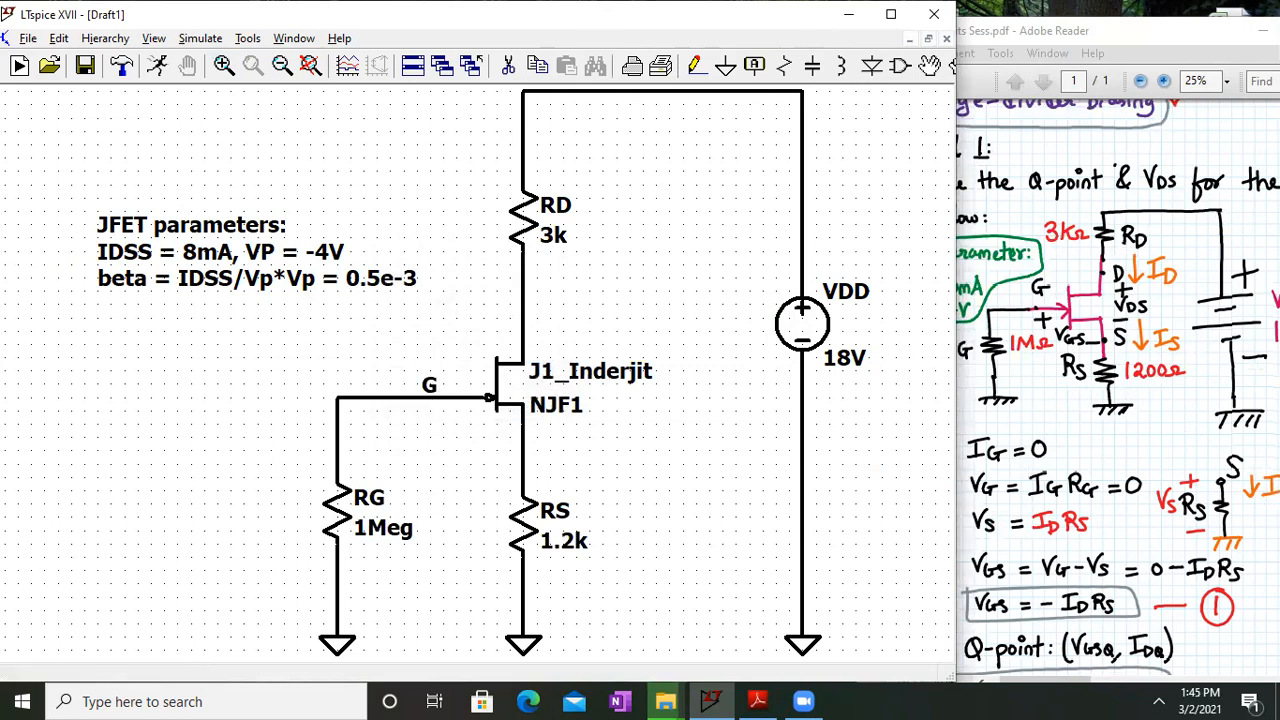
Place copies of the G net label on the JFET's drain wire and source wire
click(518, 289)
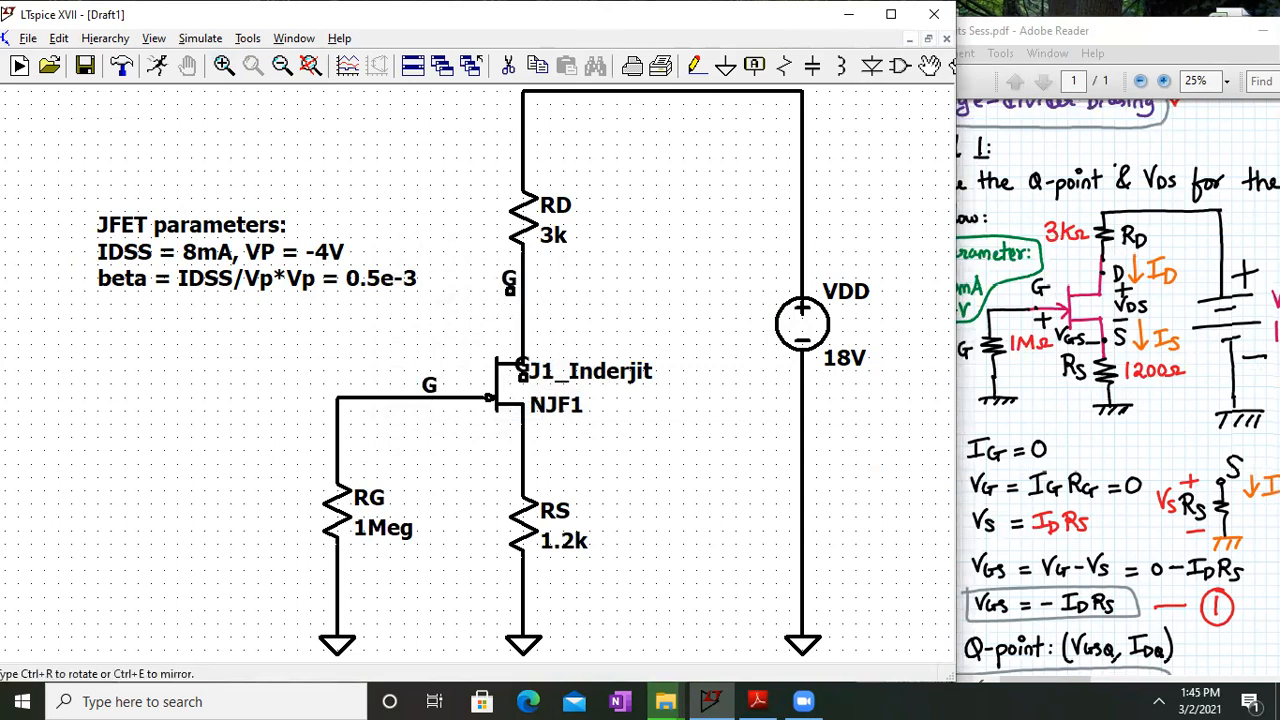
click(520, 445)
key(Escape)
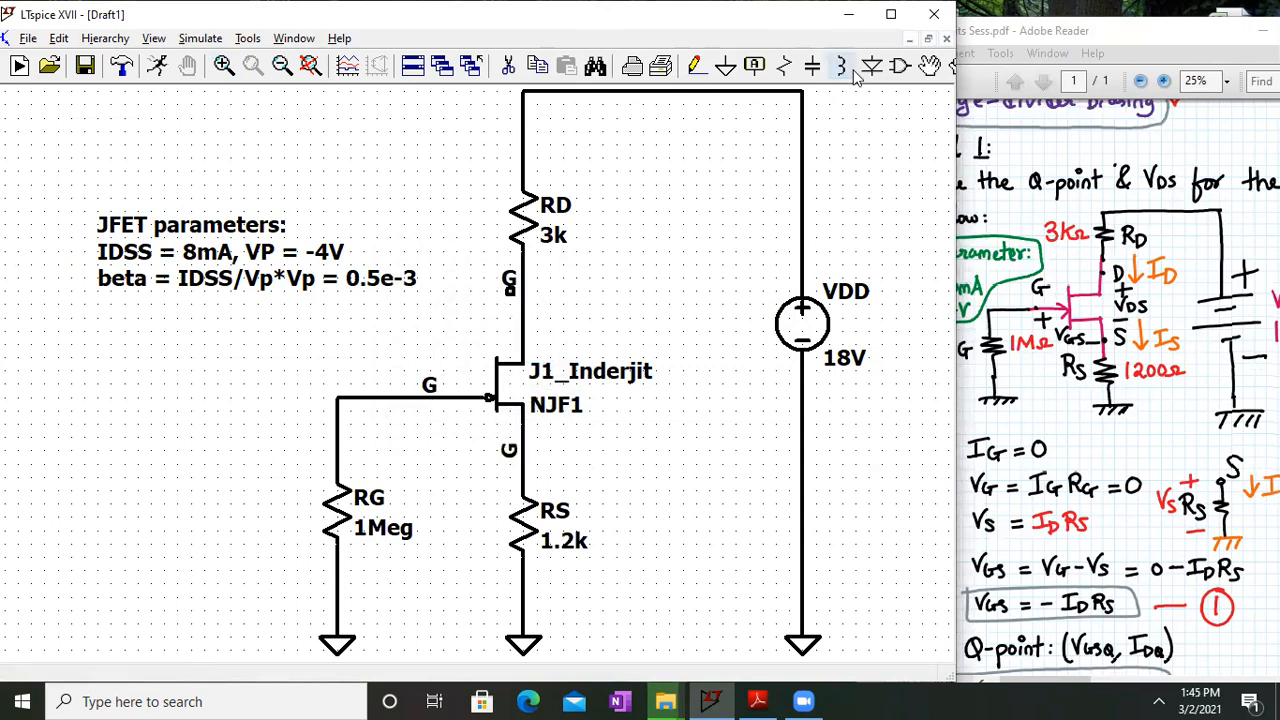
Rename the drain wire's net label as D and the source wire's net label as S
click(506, 281)
click(521, 281)
right_click(515, 288)
text(D)
key(Return)
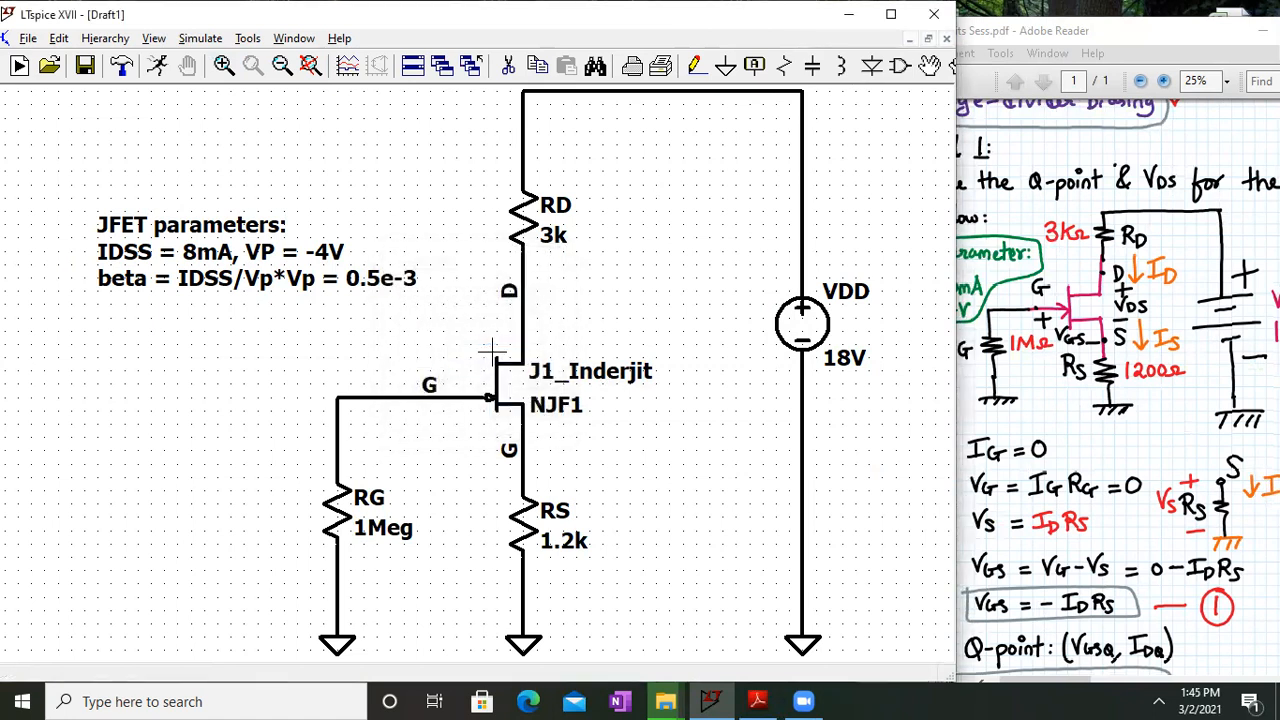
right_click(509, 448)
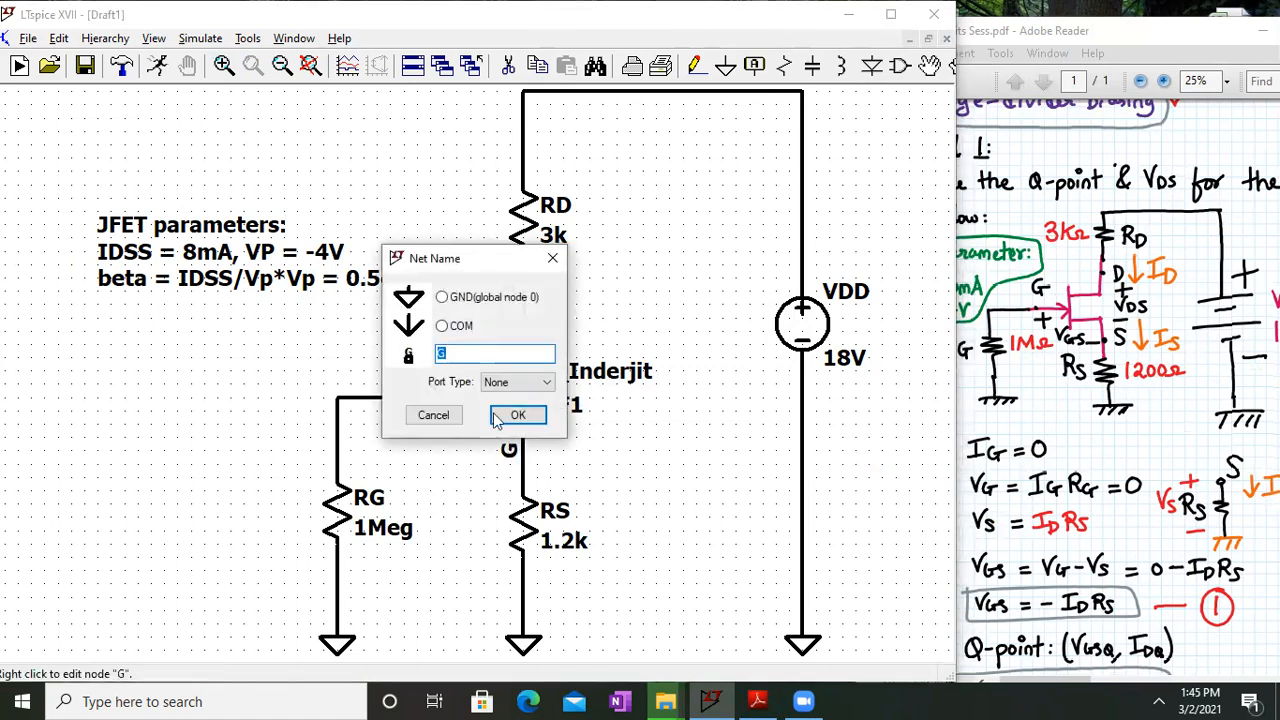
text(S)
key(Return)
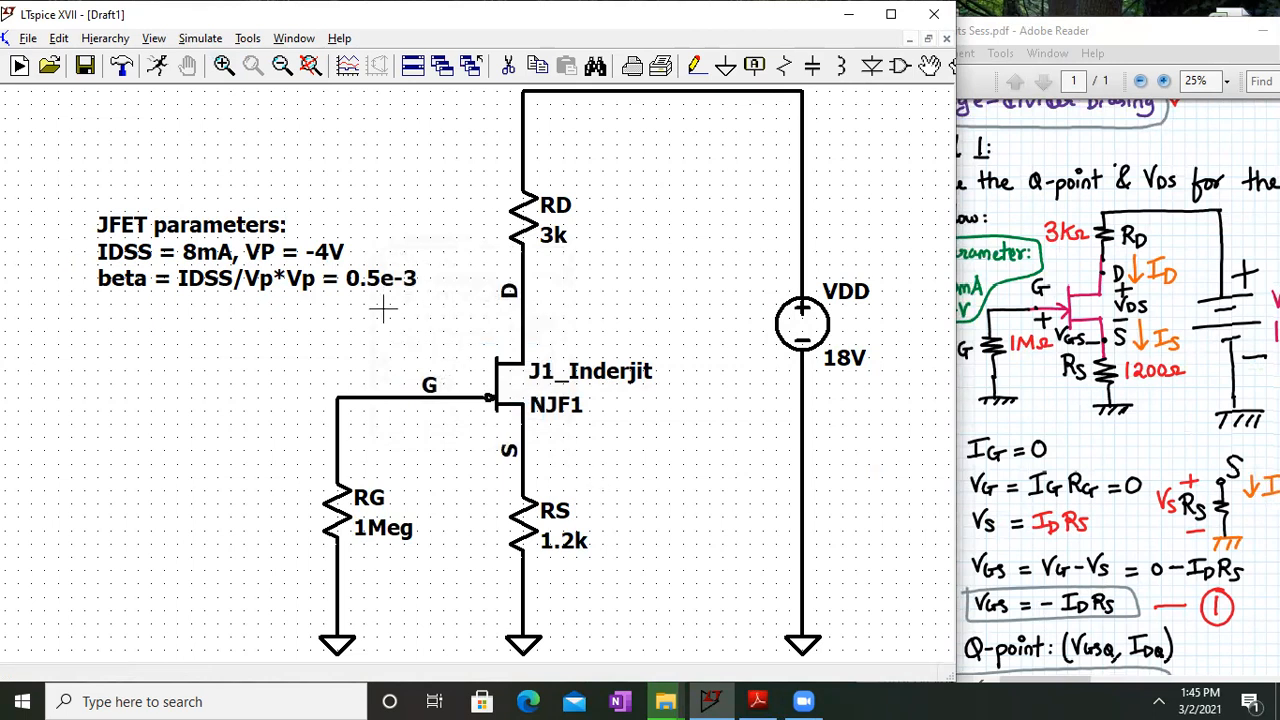
Set IDSS to 10mA in the JFET parameters comment, matching the Numerical 1 reference
click(1135, 433)
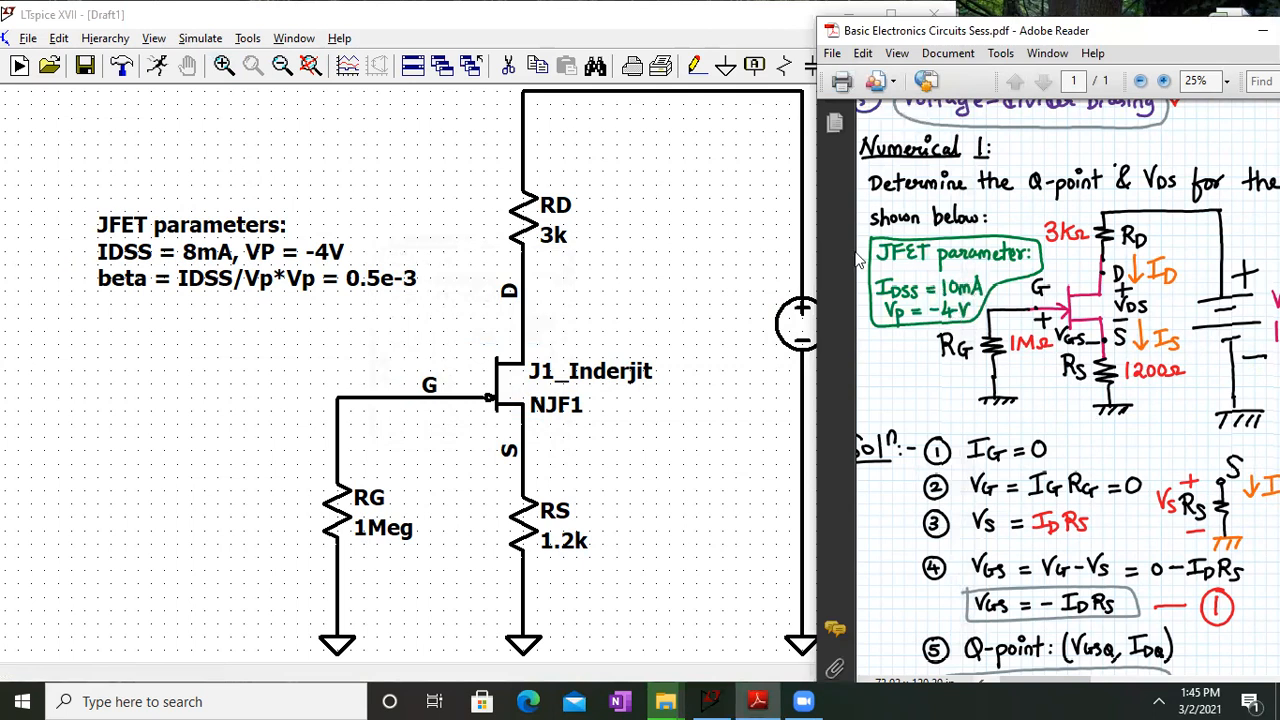
right_click(197, 240)
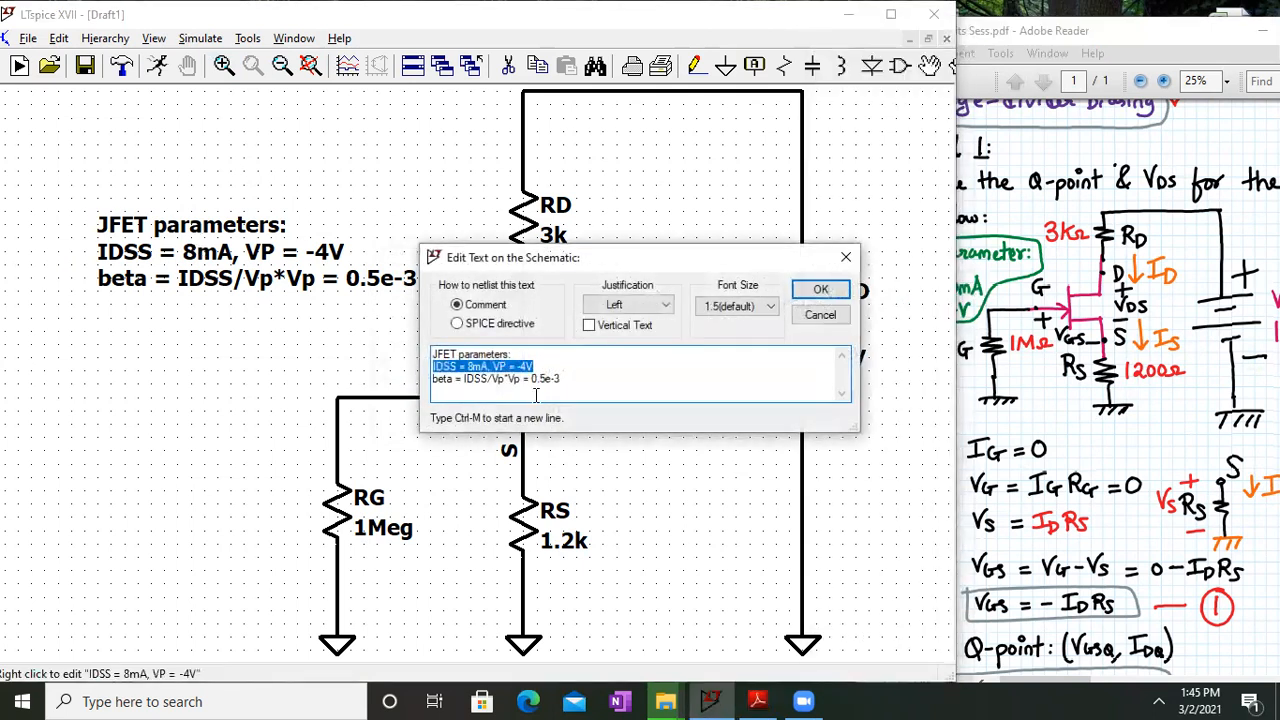
click(474, 367)
key(BackSpace)
text(10)
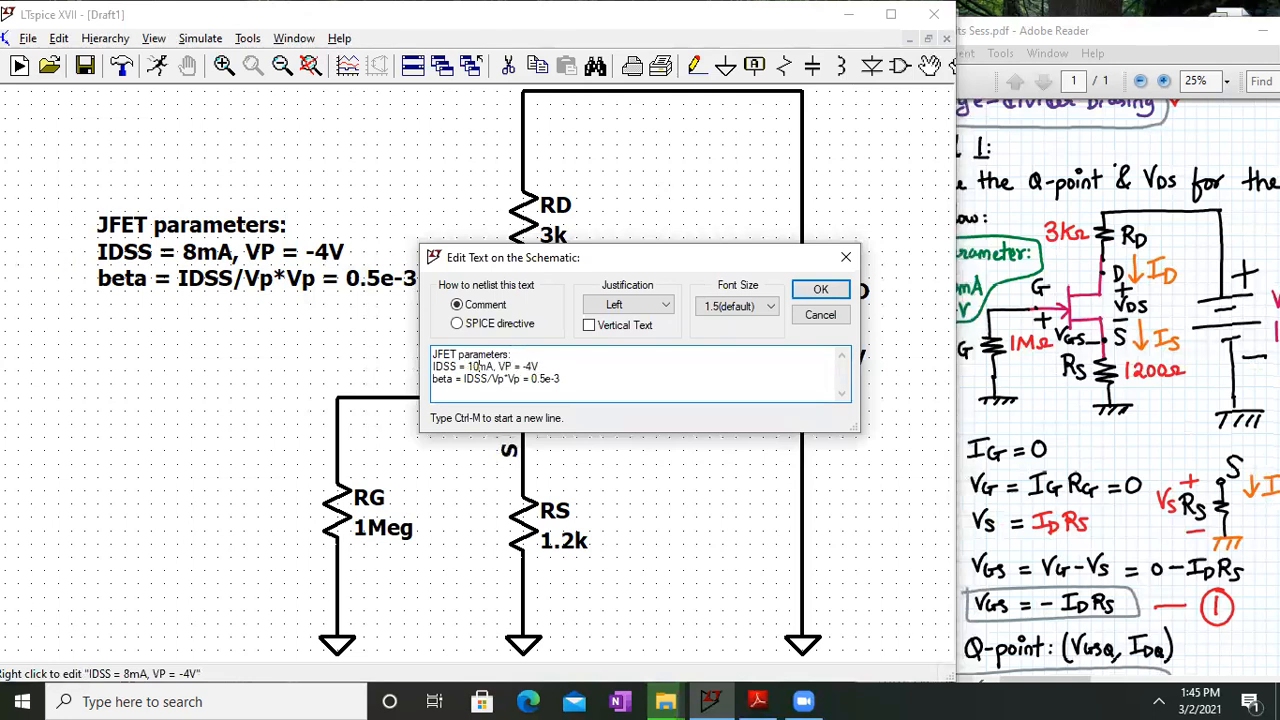
click(1148, 246)
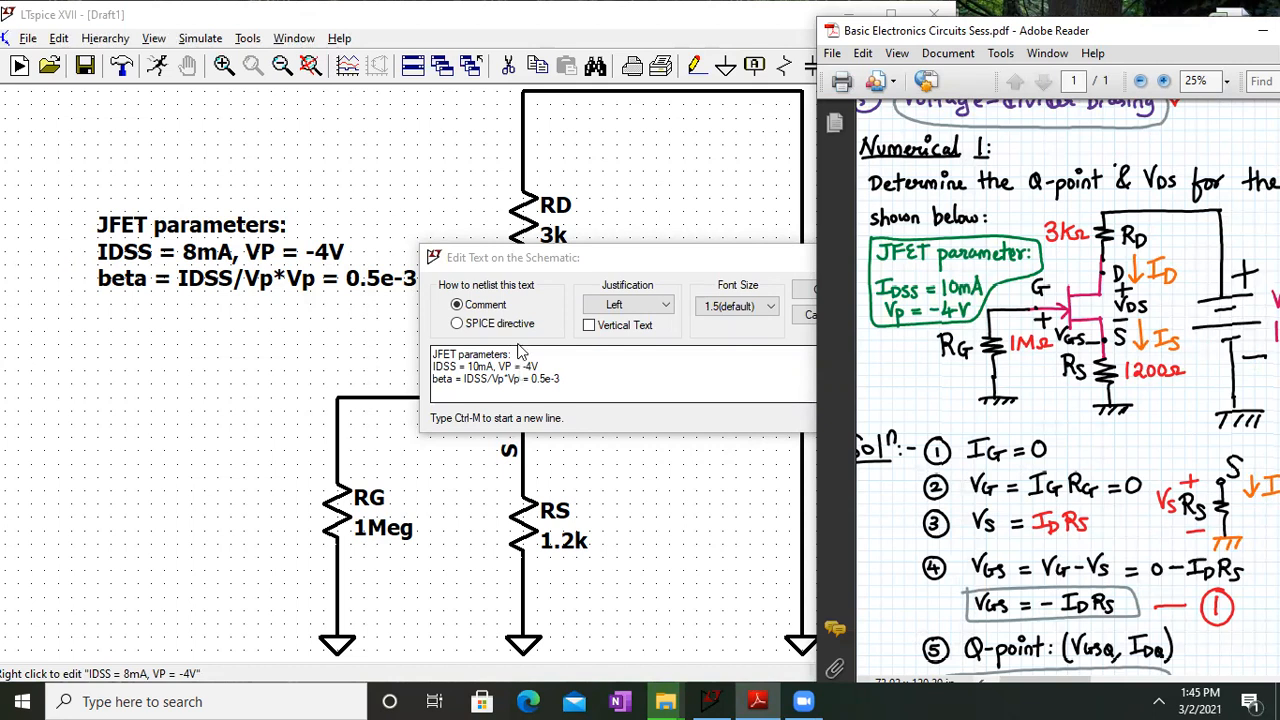
click(514, 258)
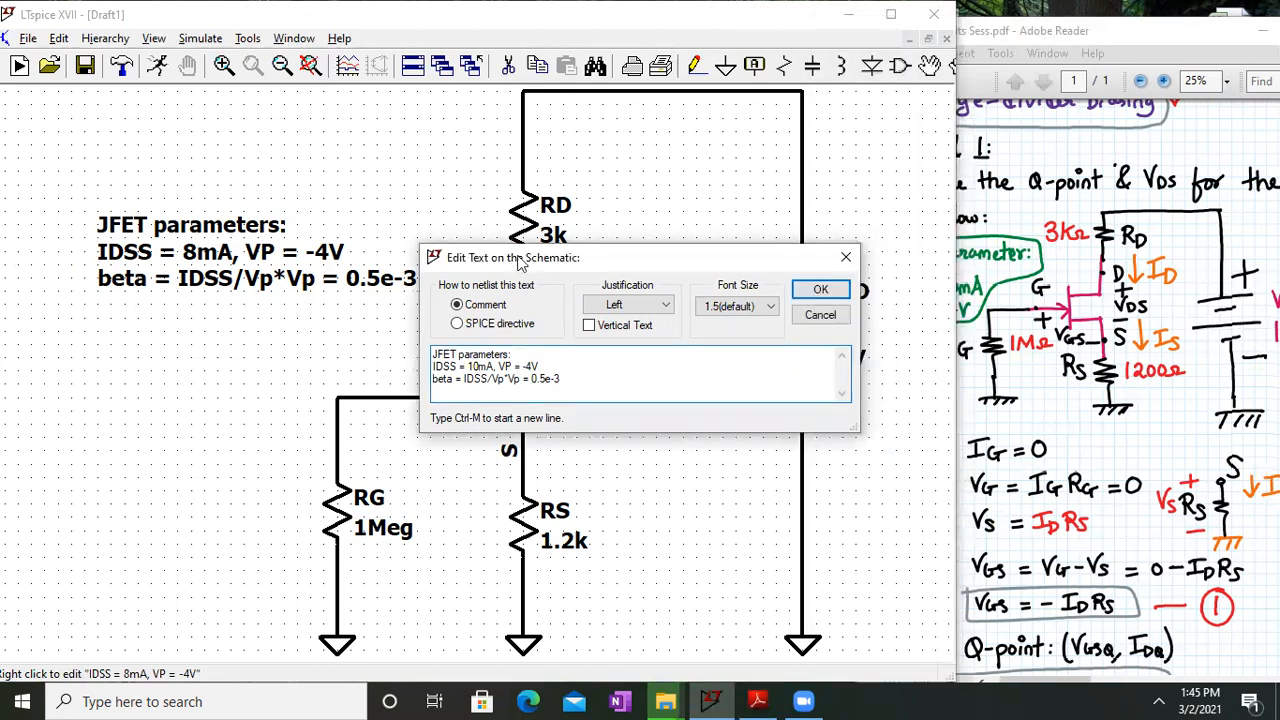
drag(518, 257, 520, 250)
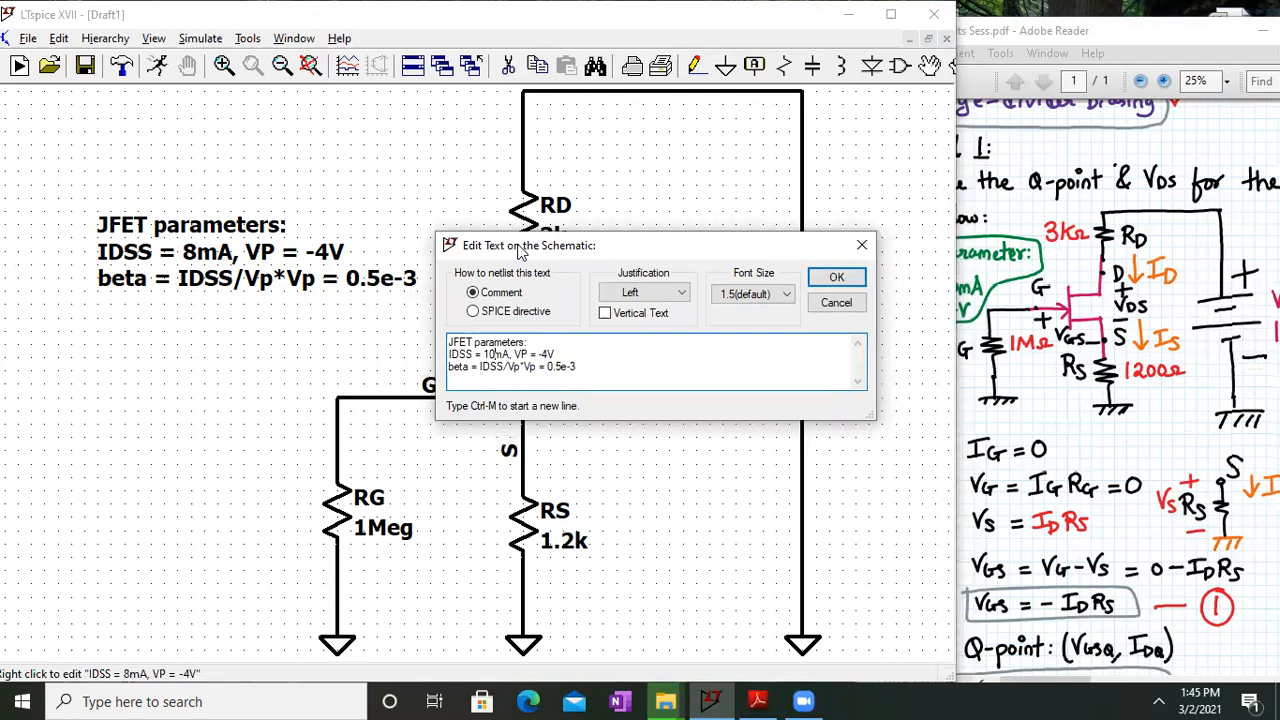
Set beta to 0.625e-3 in the JFET parameters comment and apply the edit
click(990, 254)
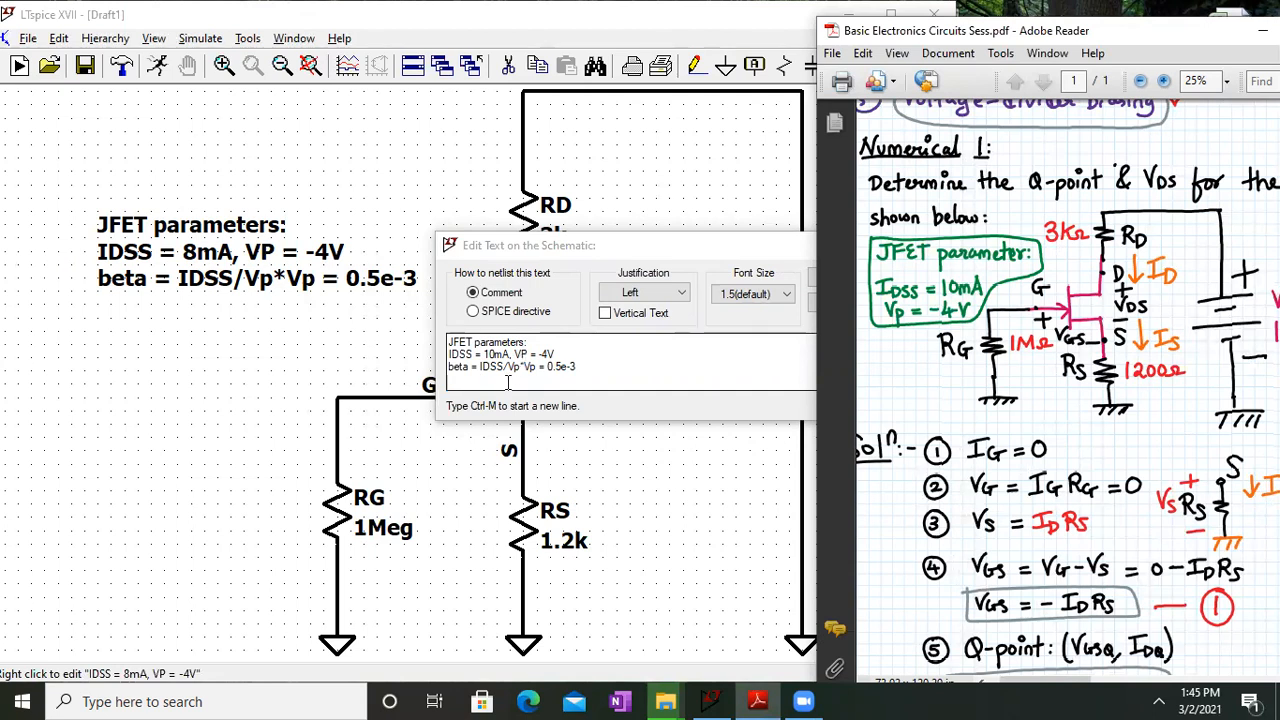
click(558, 355)
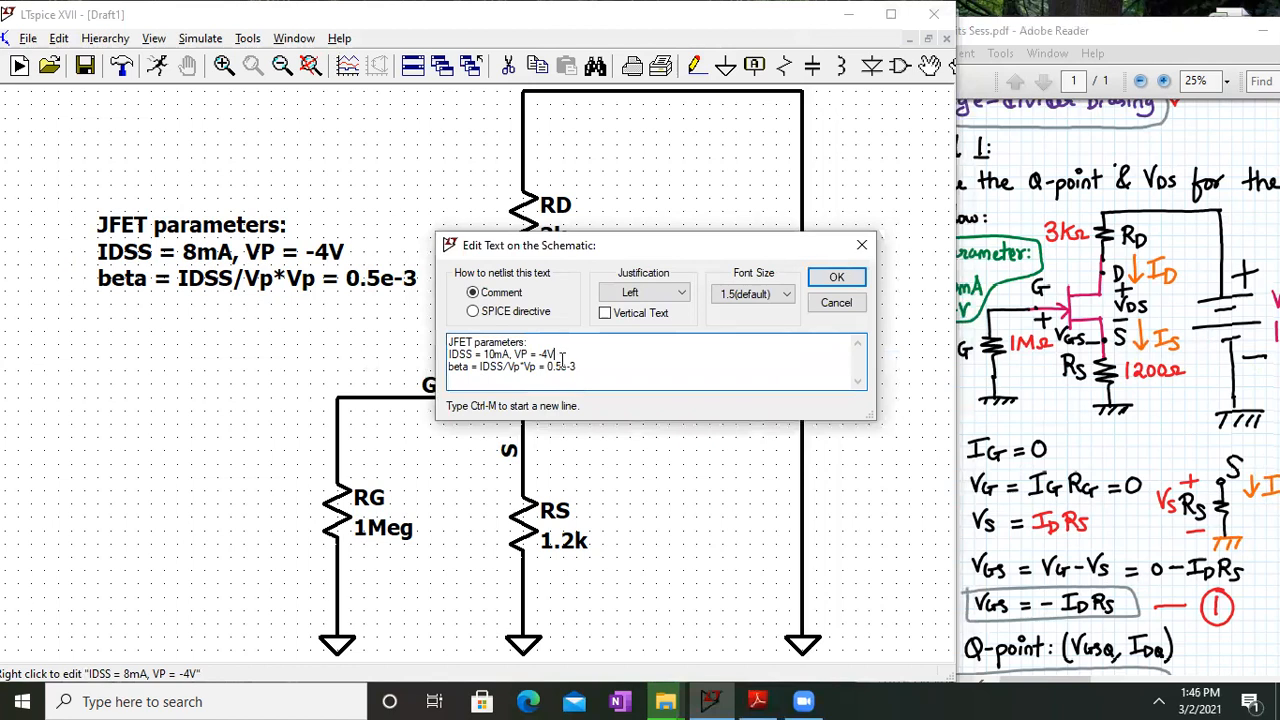
key(BackSpace)
text(625)
key(Return)
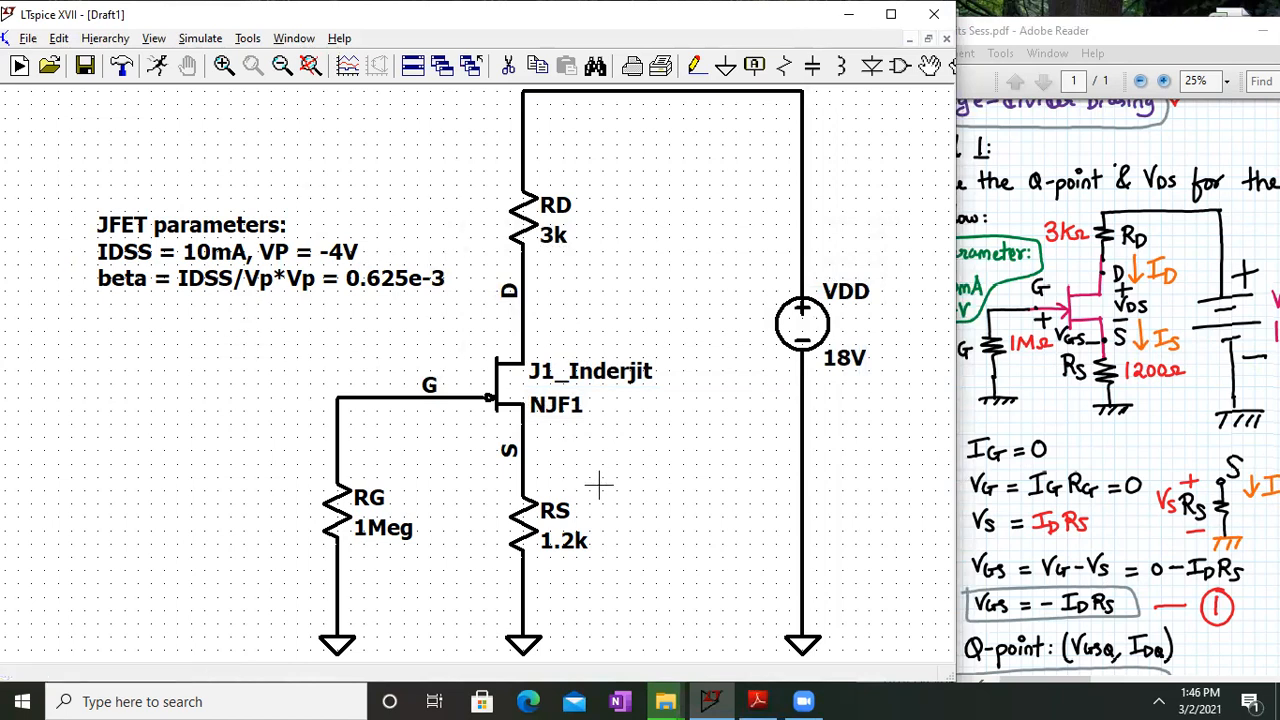
Add a SPICE directive defining model njf1 as njf (vto = -4 beta=0.625e-3), placed below the JFET parameters comment
drag(648, 490, 641, 480)
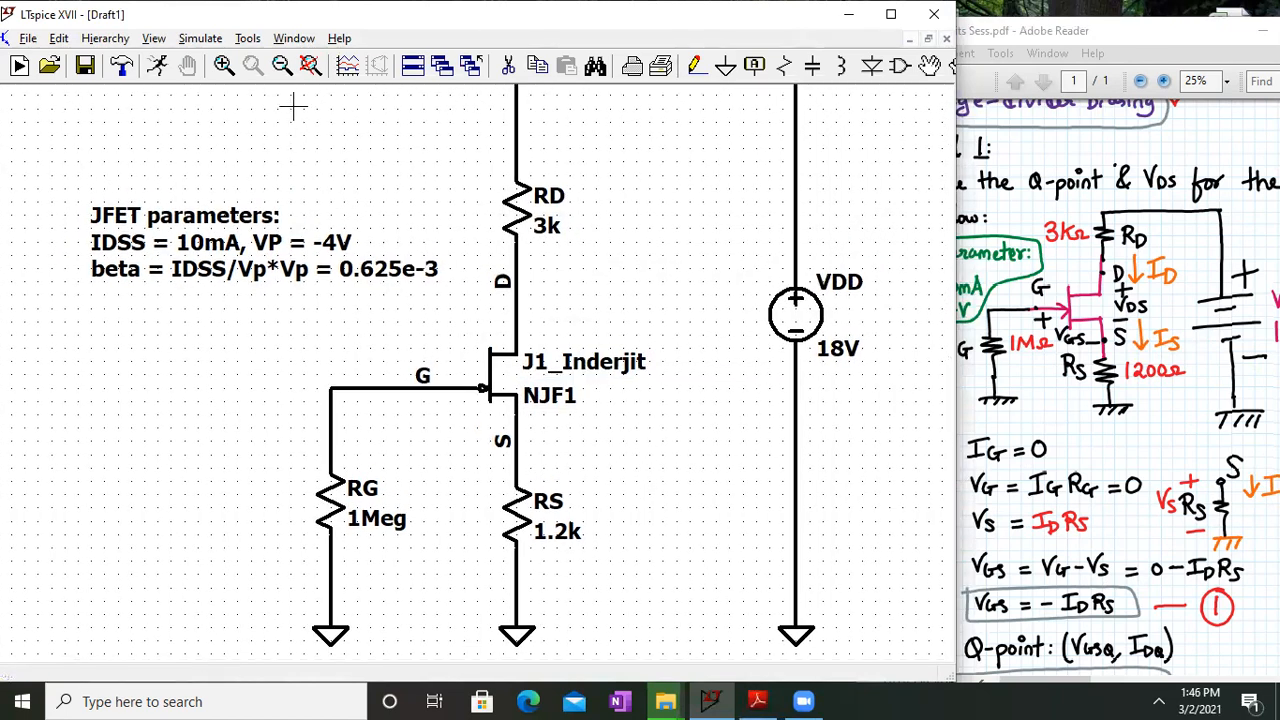
right_click(249, 352)
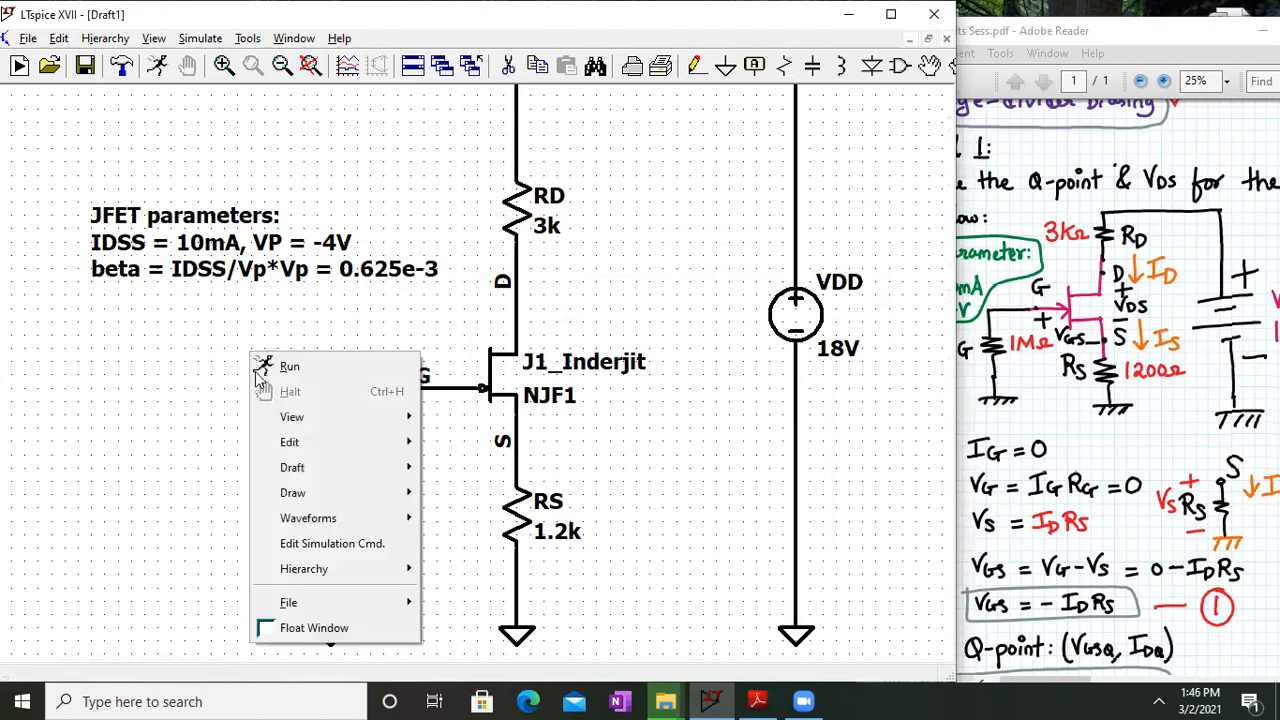
mouse_move(298, 467)
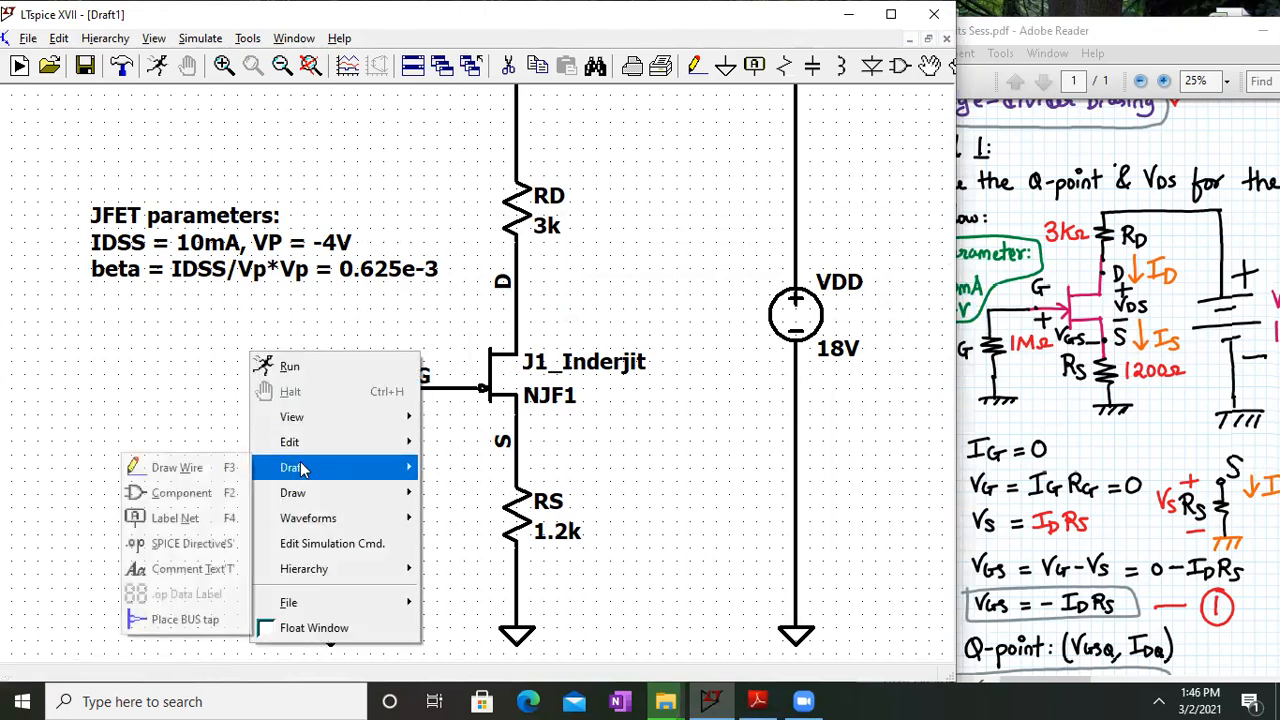
click(197, 543)
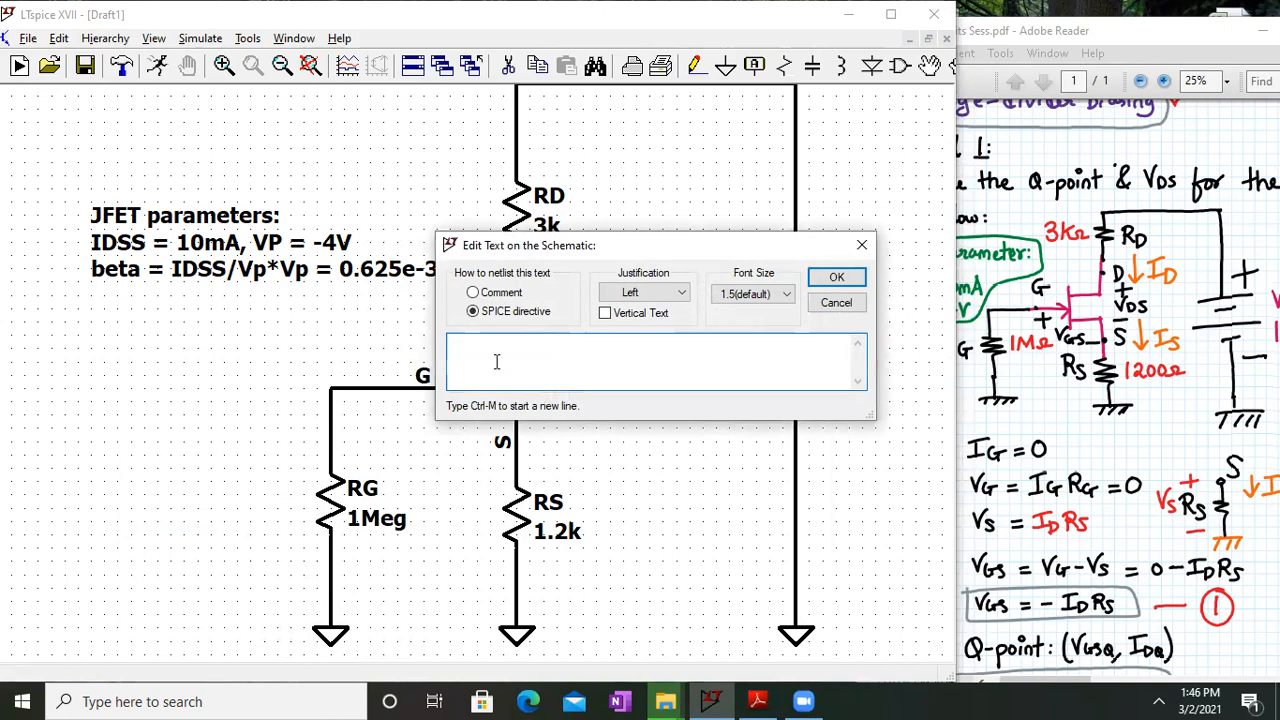
key(BackSpace)
key(BackSpace)
key(BackSpace)
key(BackSpace)
key(BackSpace)
key(BackSpace)
text(.model njf1)
drag(575, 245, 430, 441)
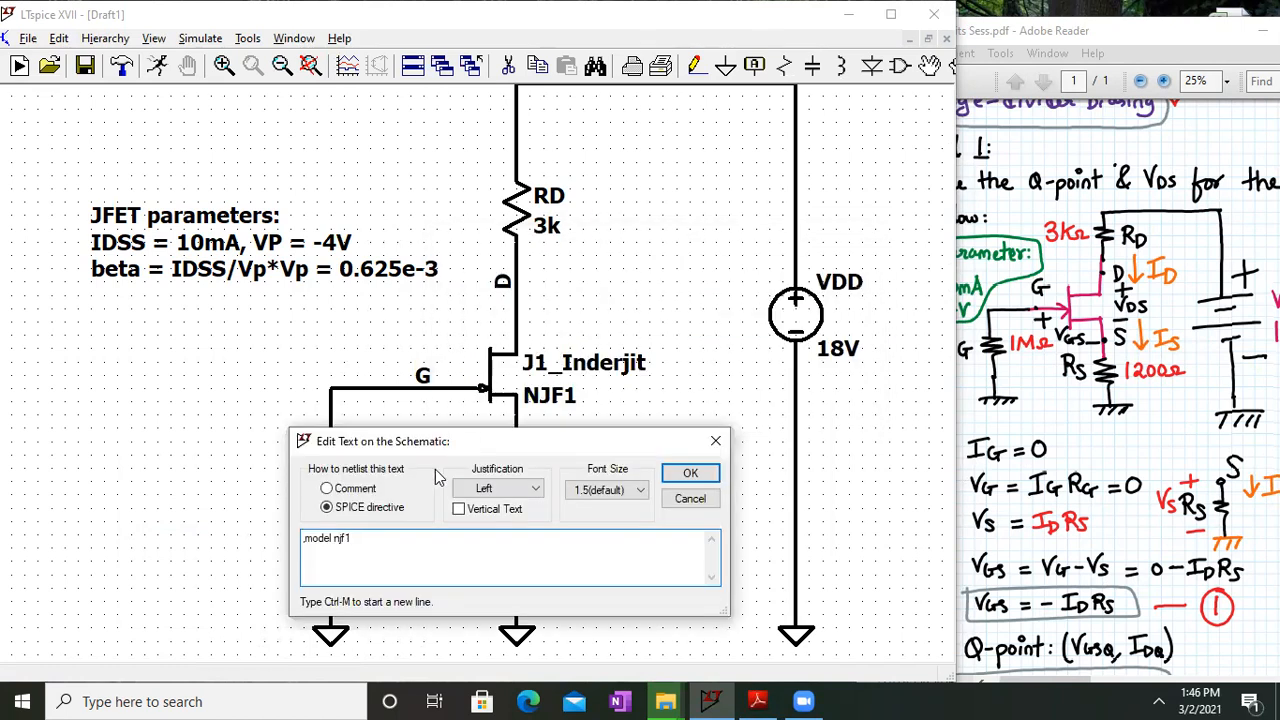
text(njf (vto = -4 beta=0.625e-3)
click(406, 539)
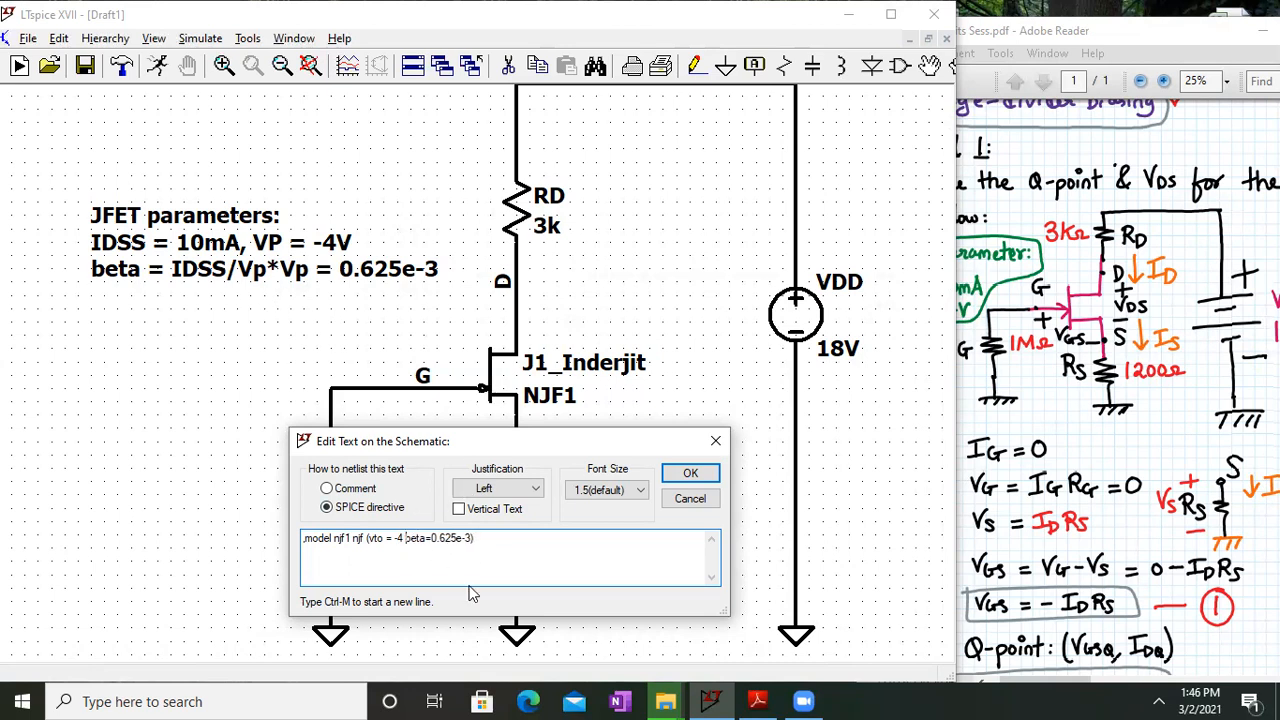
click(688, 474)
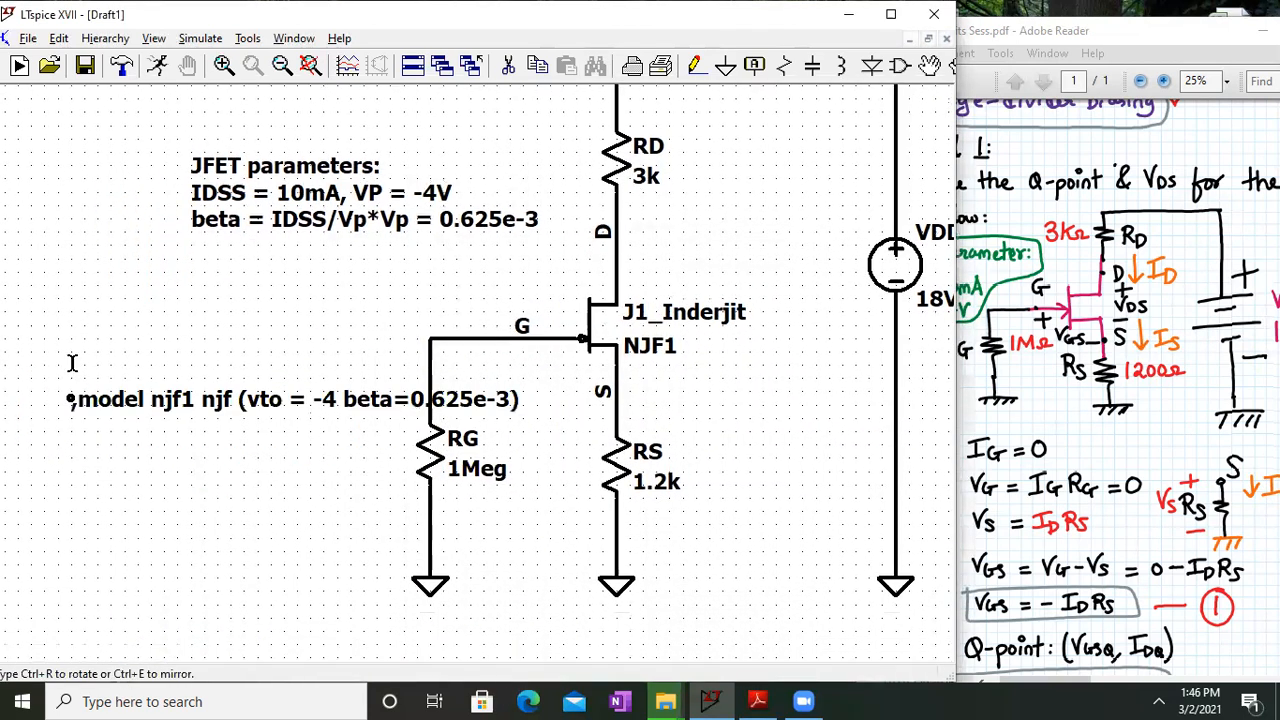
click(70, 283)
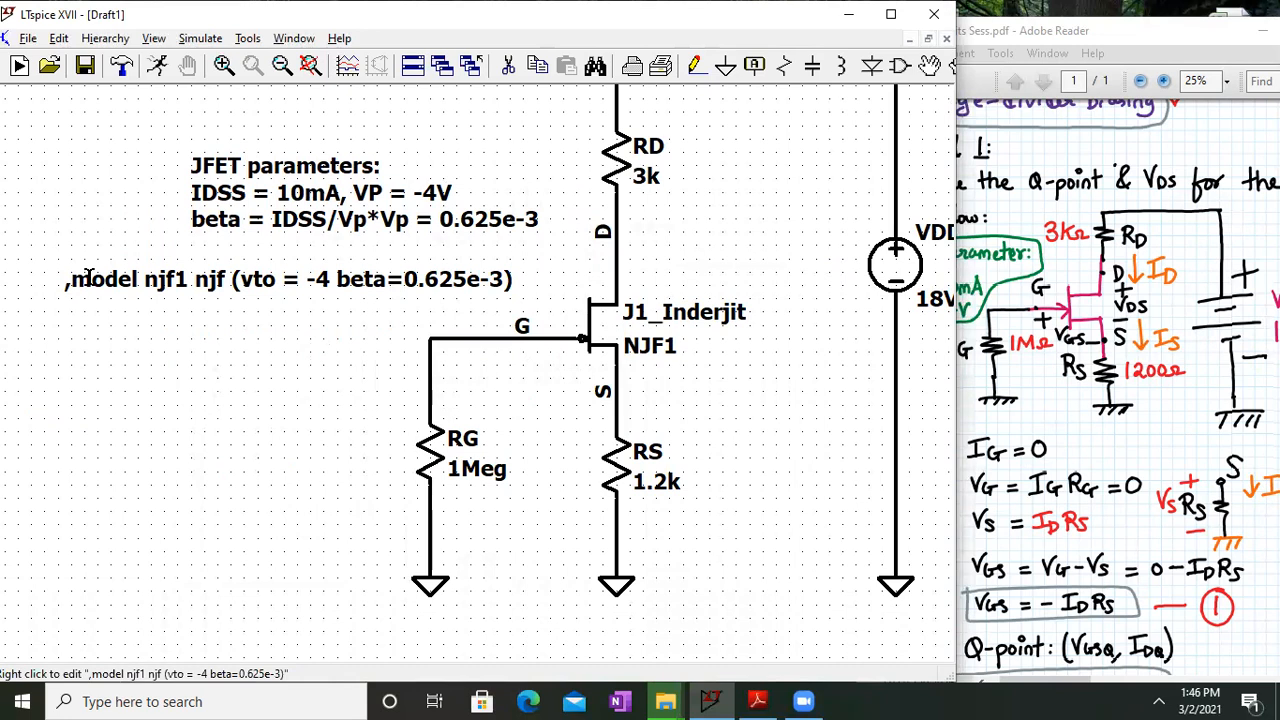
Replace the leading comma of the model directive with a period so it starts with .model
right_click(91, 284)
click(307, 541)
key(BackSpace)
text(.625e-3))
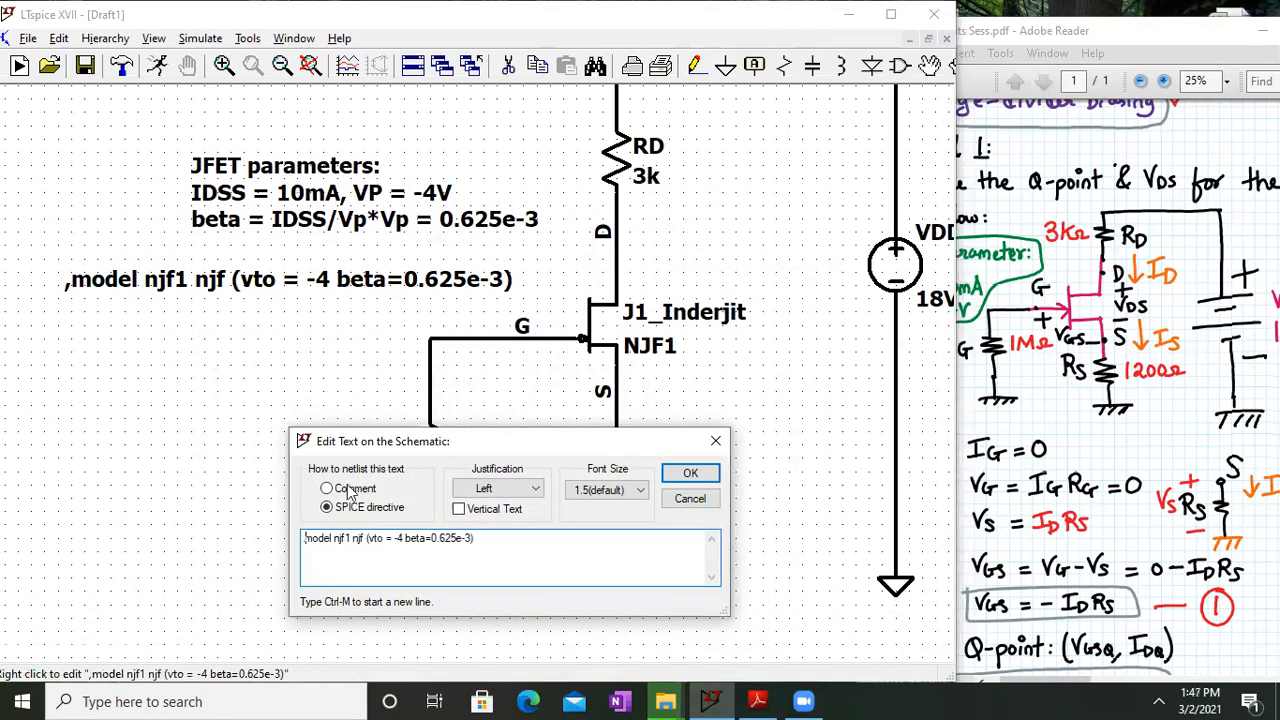
click(688, 473)
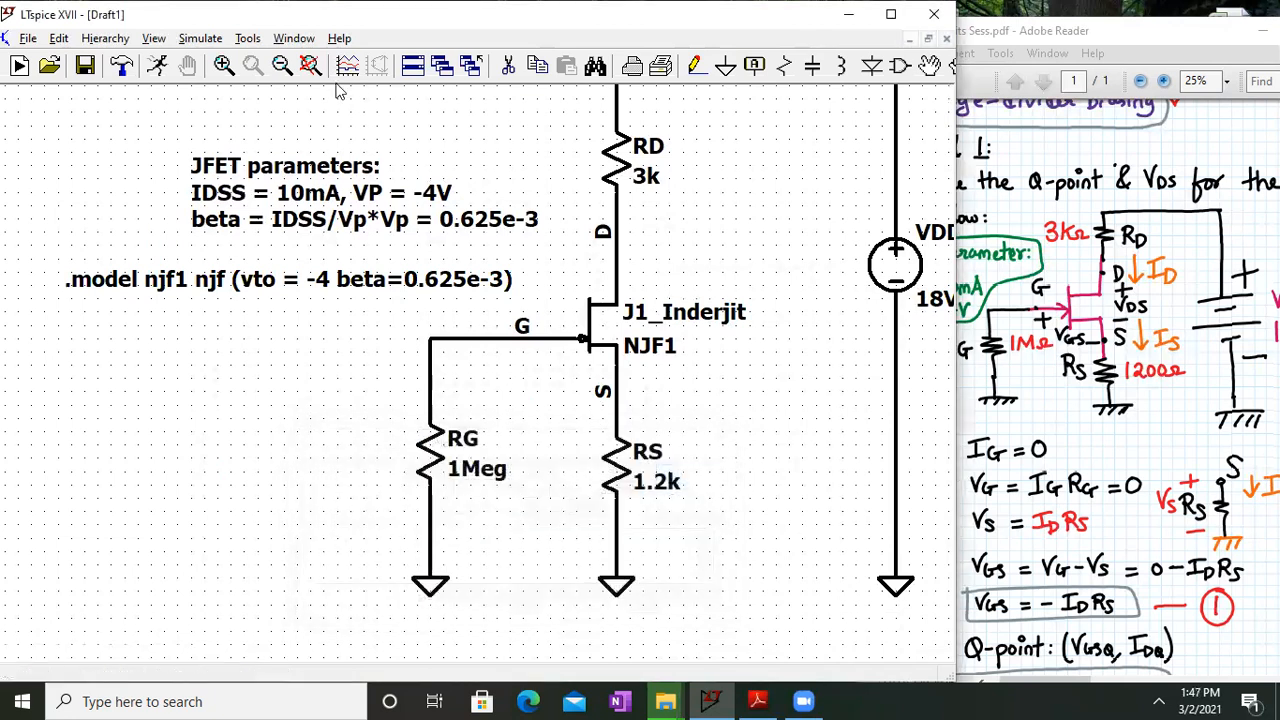
click(312, 67)
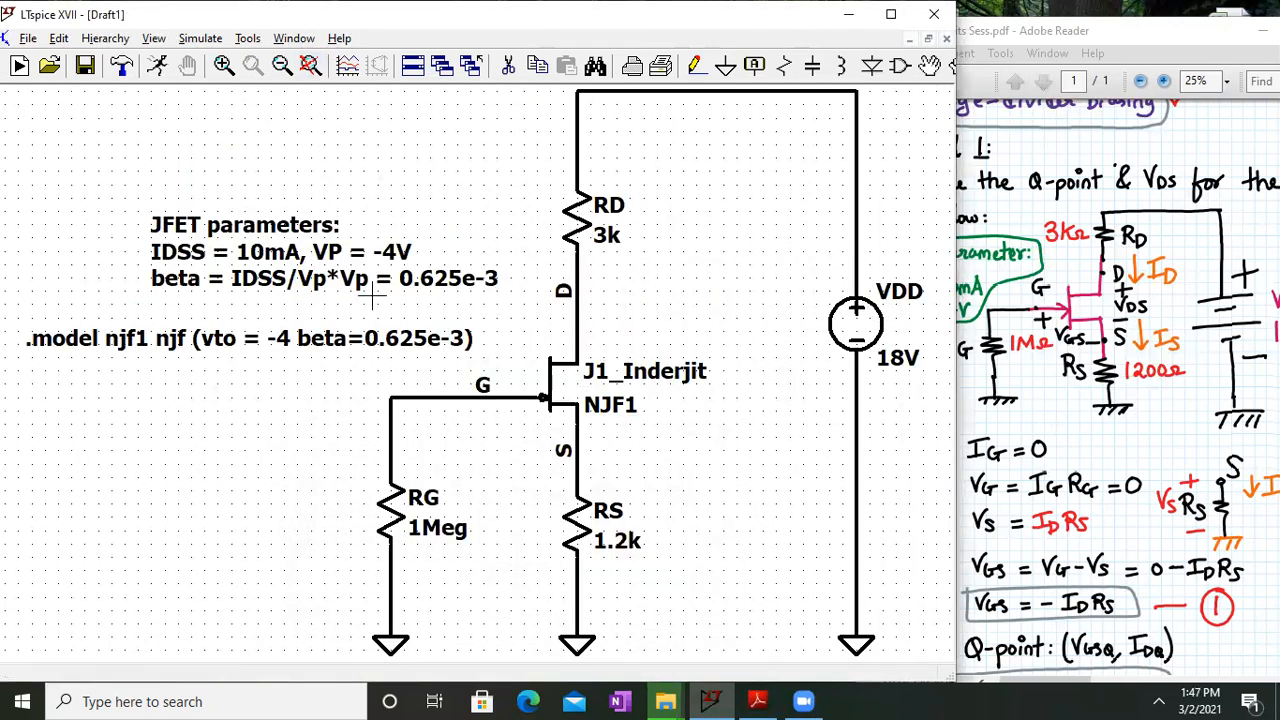
Run a DC operating point (.op) simulation of the circuit and close the results window
click(1117, 335)
scroll(1080, 525, down, 1)
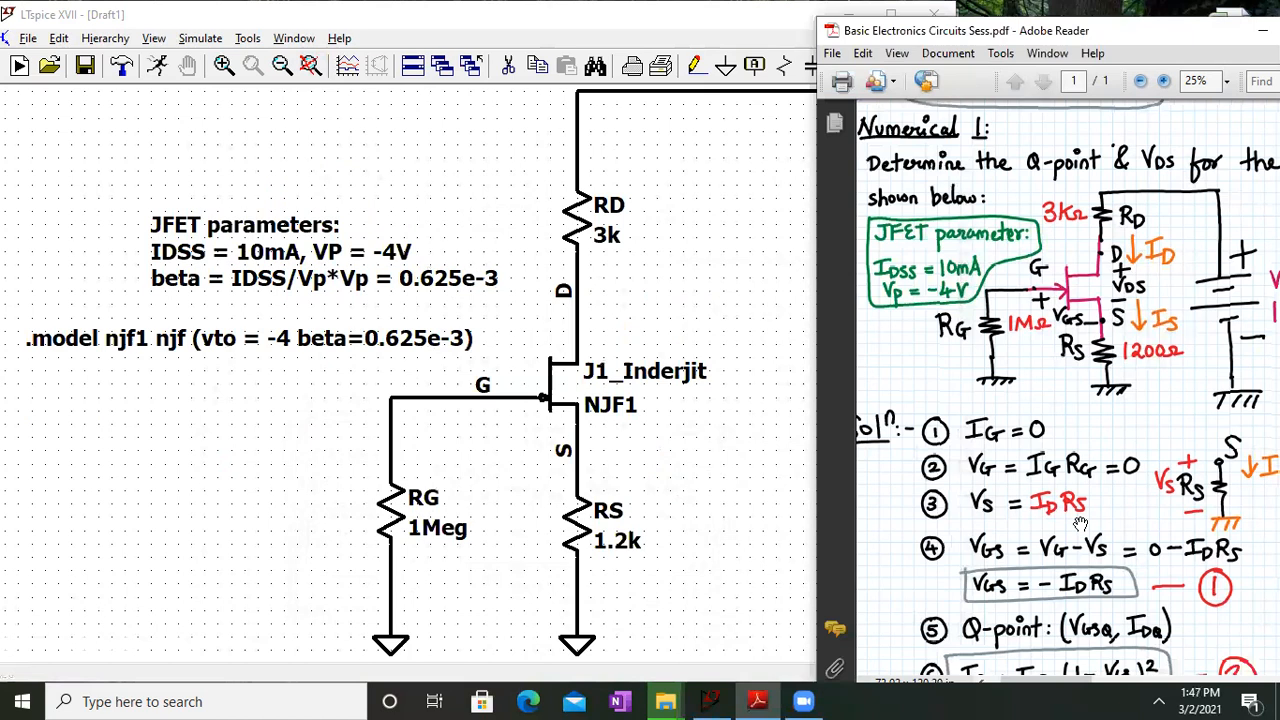
click(460, 142)
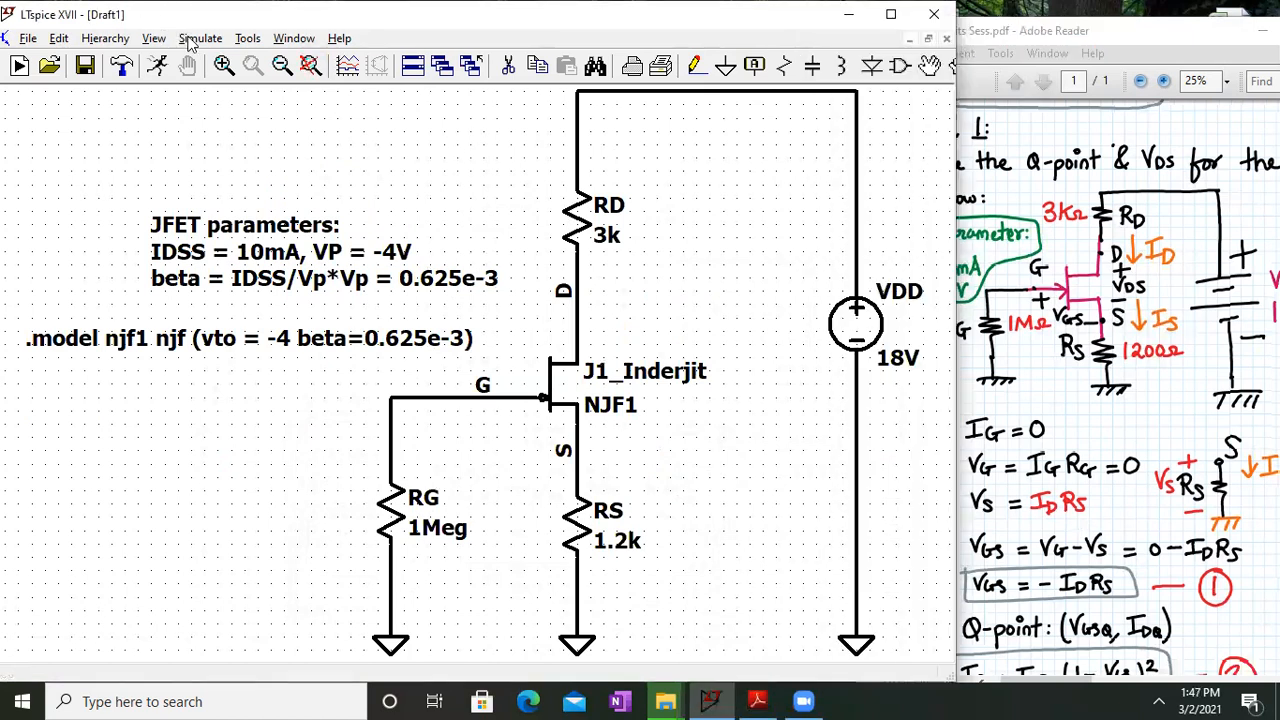
click(190, 40)
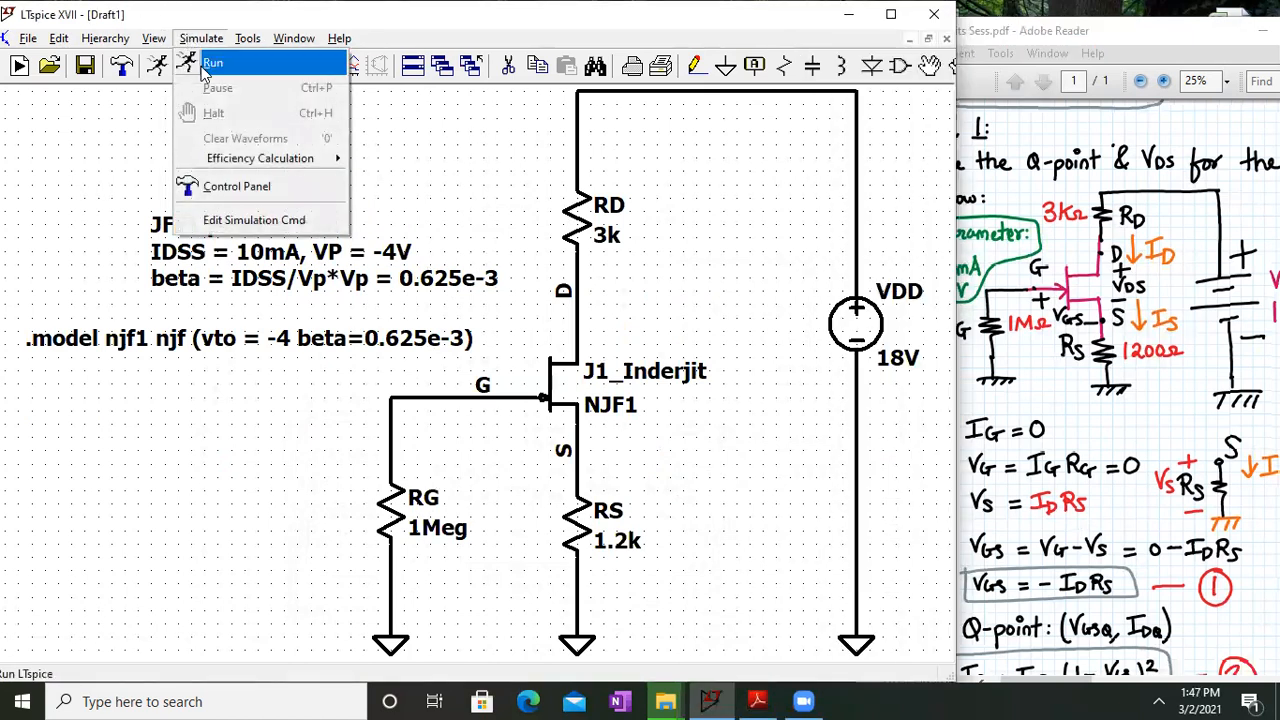
click(205, 56)
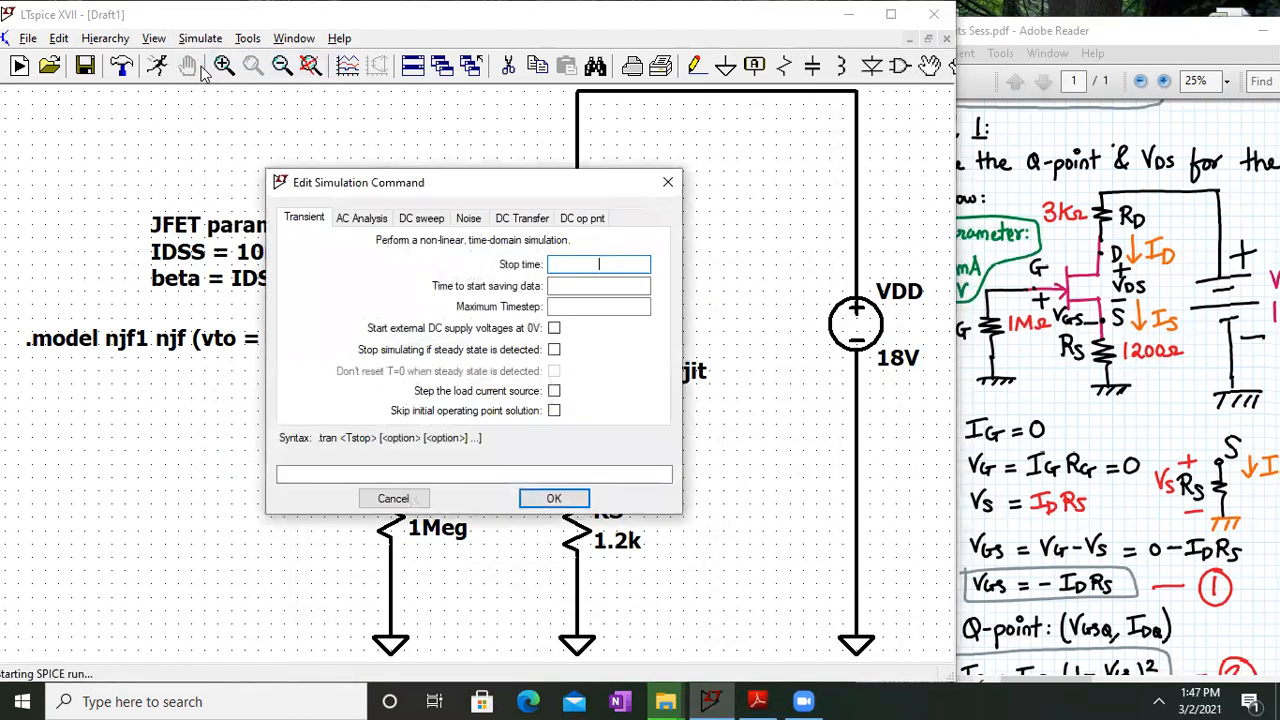
click(568, 216)
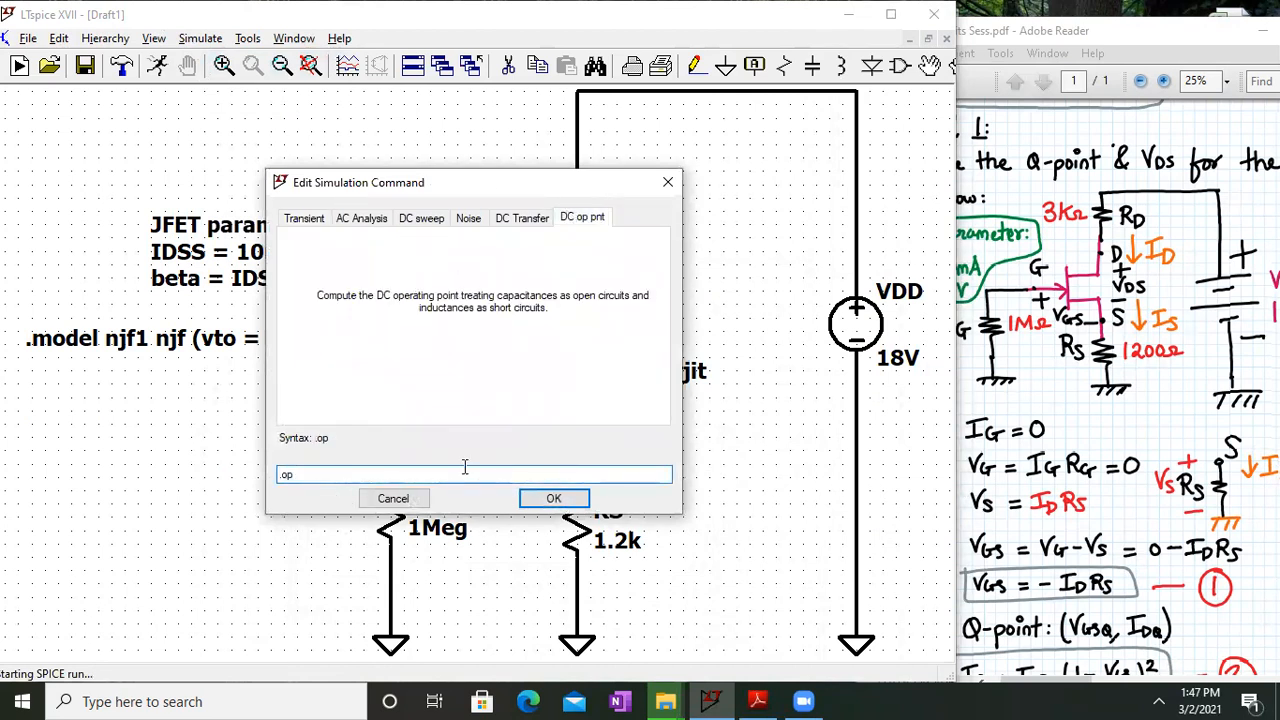
click(553, 498)
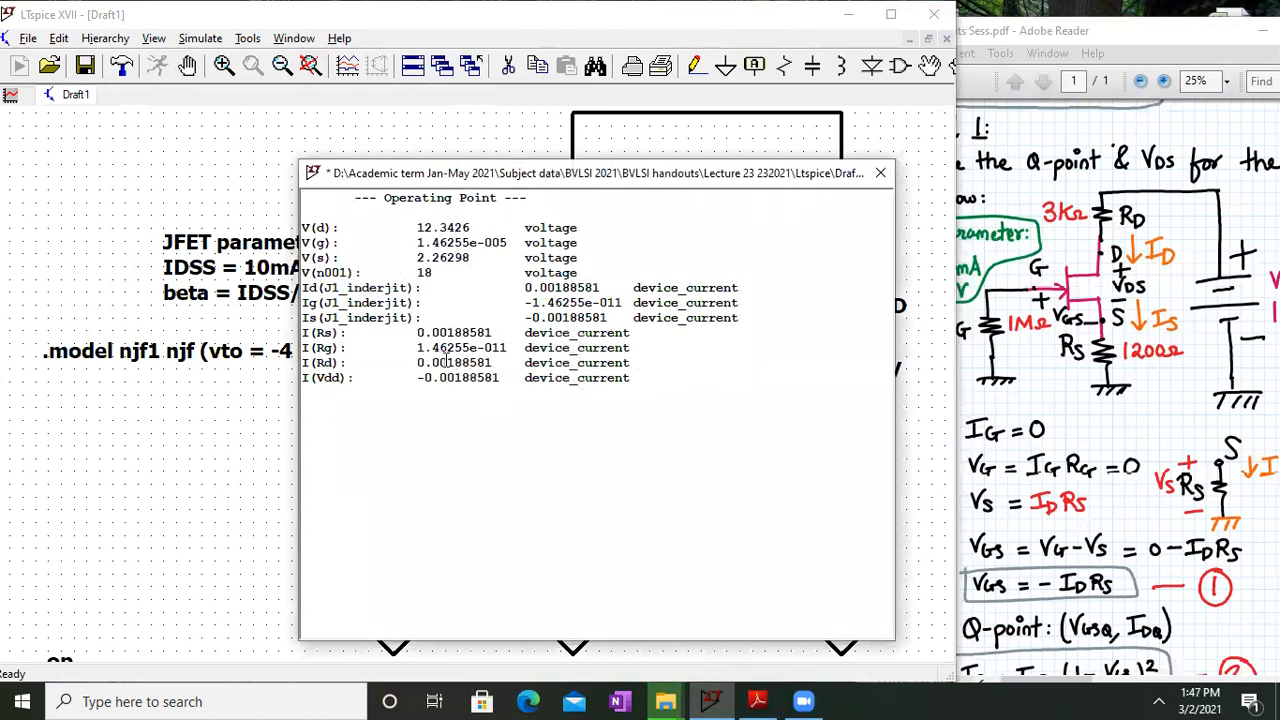
click(881, 180)
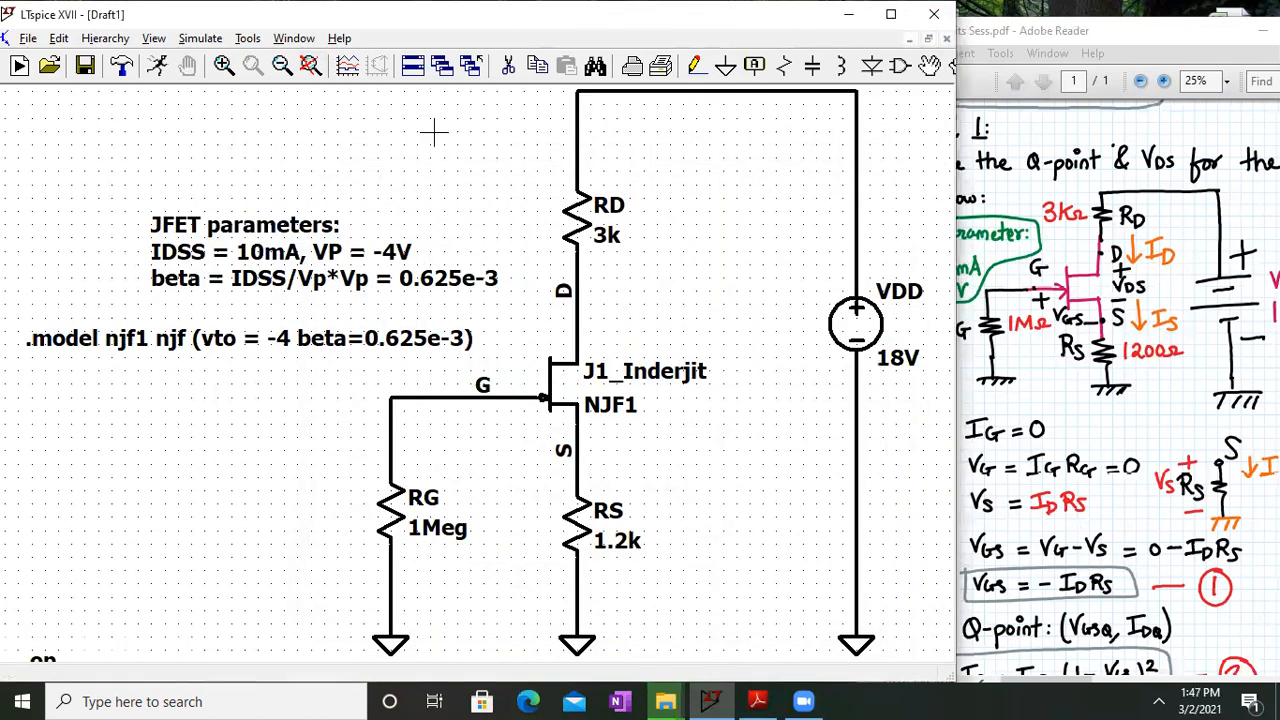
Open the SPICE error log and enlarge its text to examine the JFET's Id, Vgs and Vds
click(156, 40)
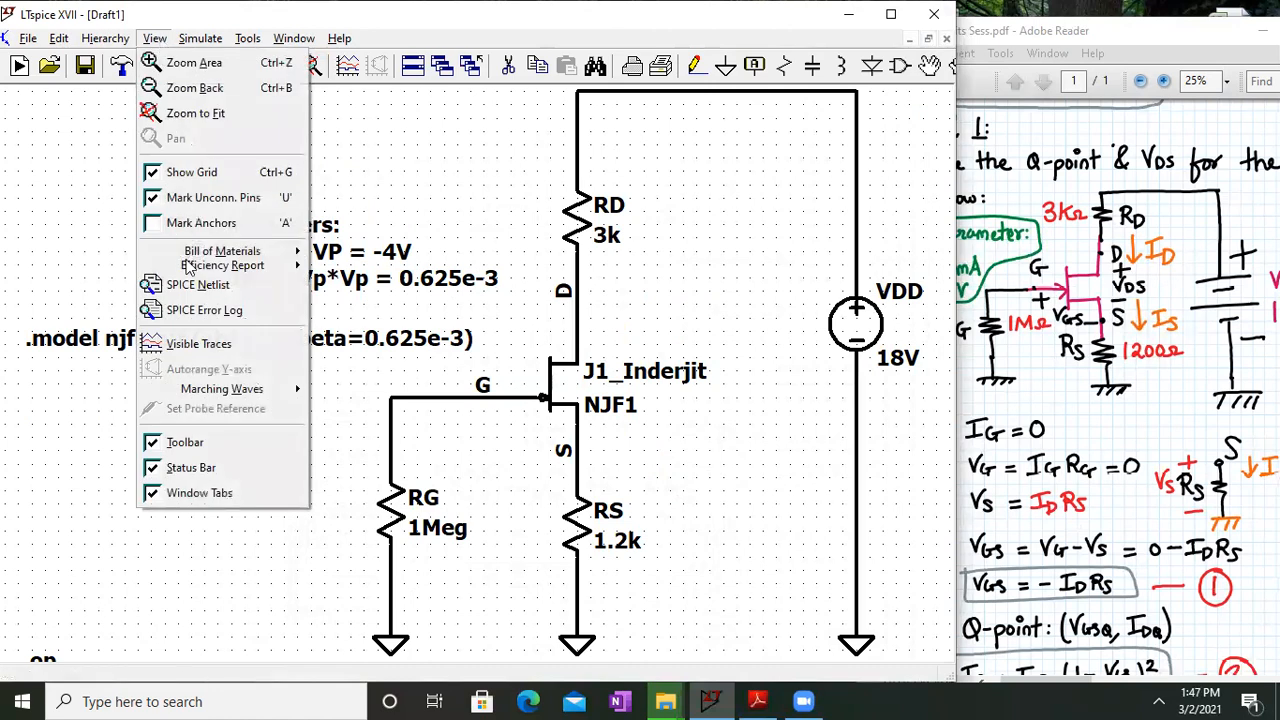
click(210, 318)
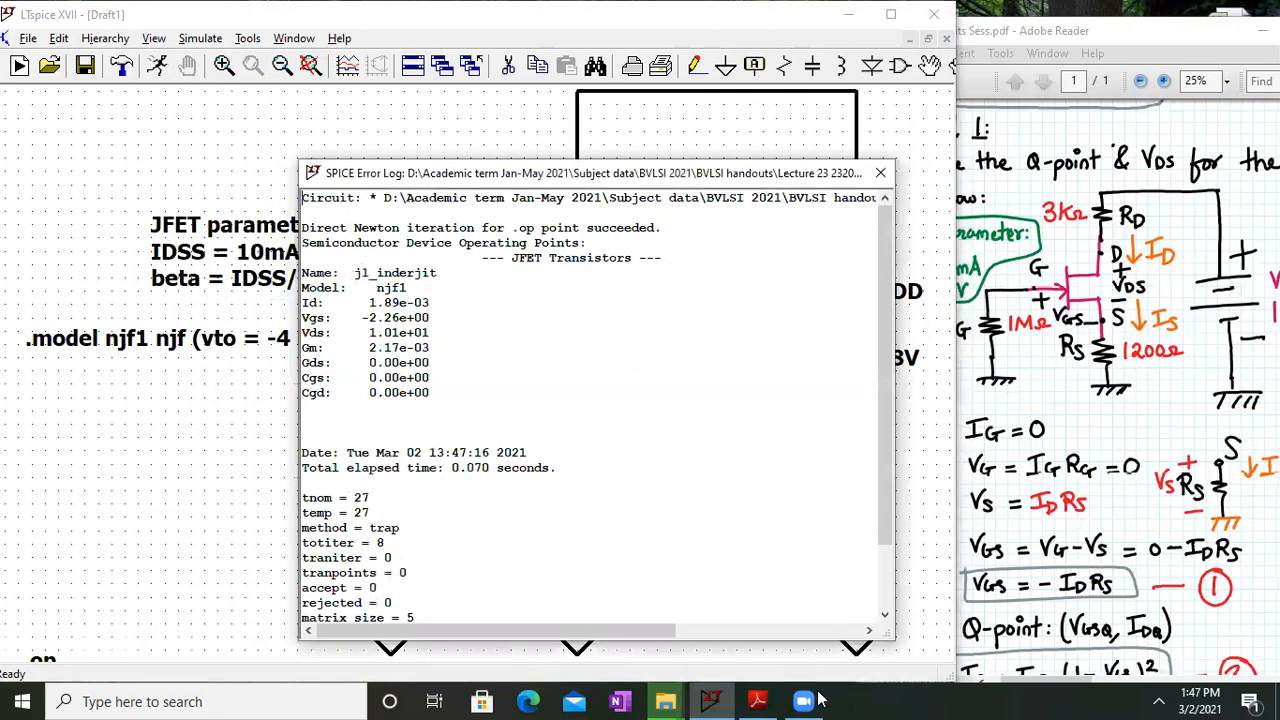
scroll(440, 311, up, 2)
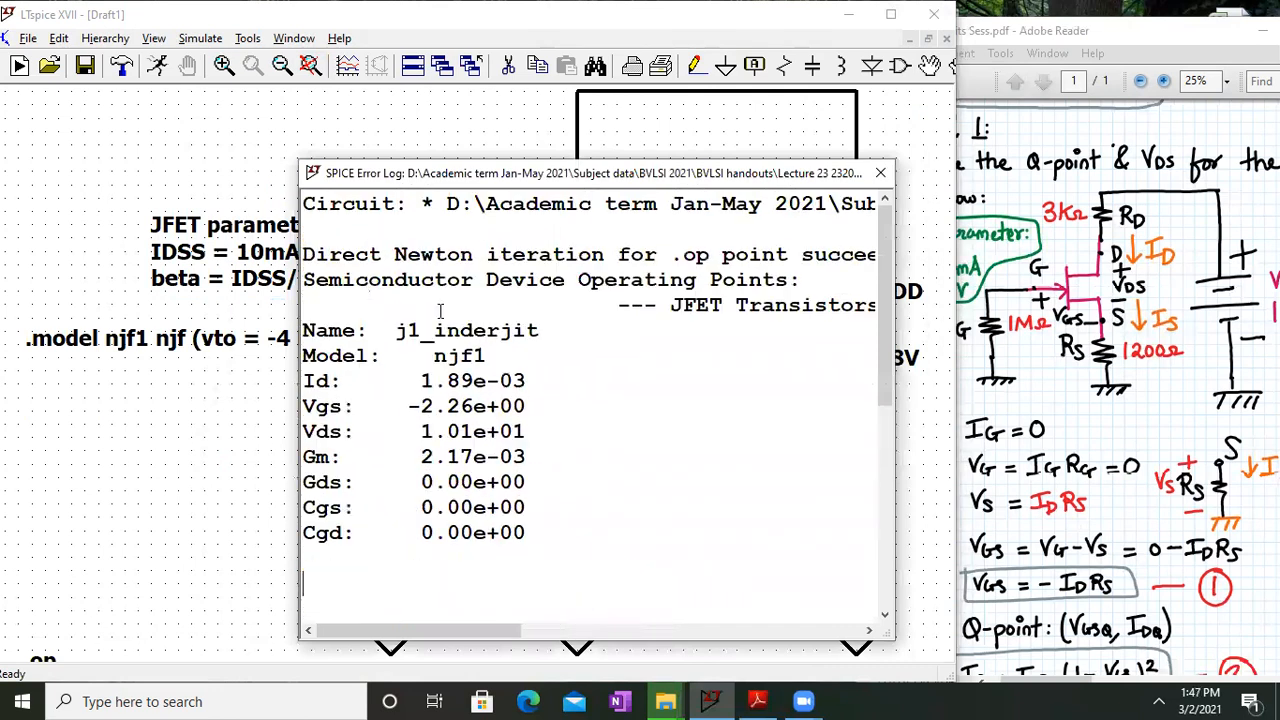
Compare the Vgs in the error log with the hand-calculated VGS in the Adobe Reader notes for Numerical 1
drag(538, 175, 338, 125)
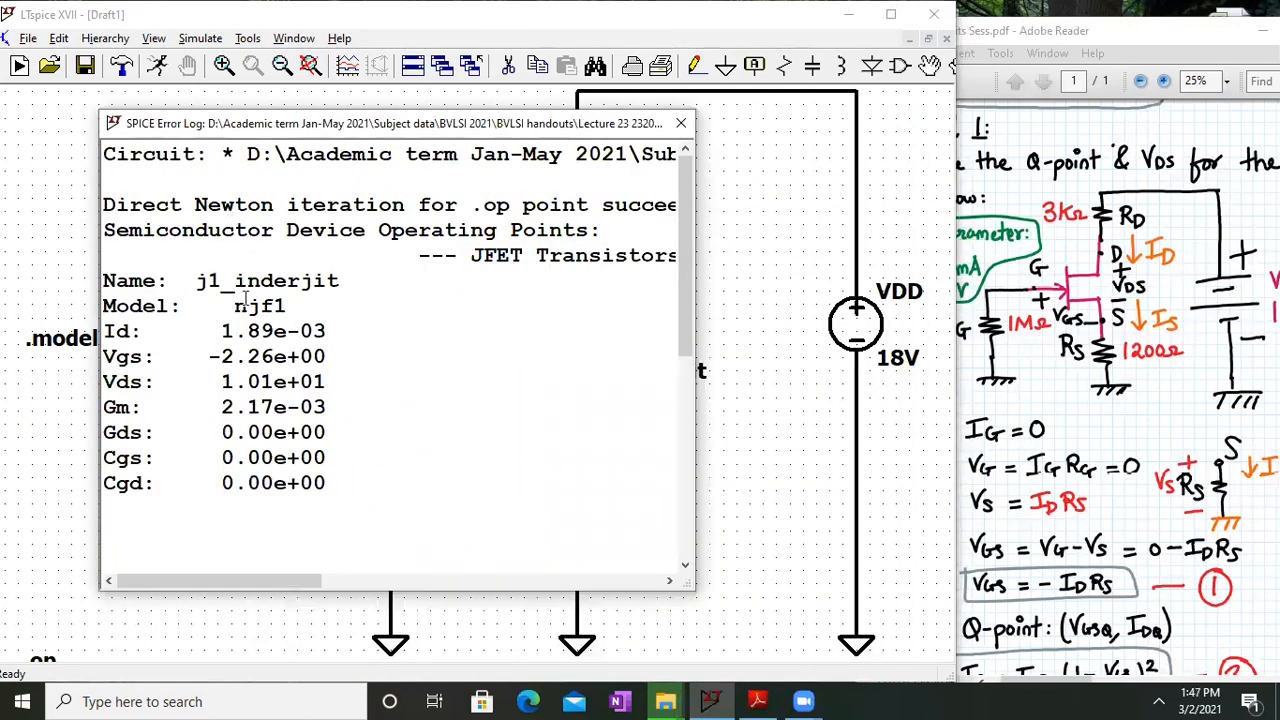
scroll(245, 303, up, 1)
click(1050, 370)
scroll(1090, 600, down, 3)
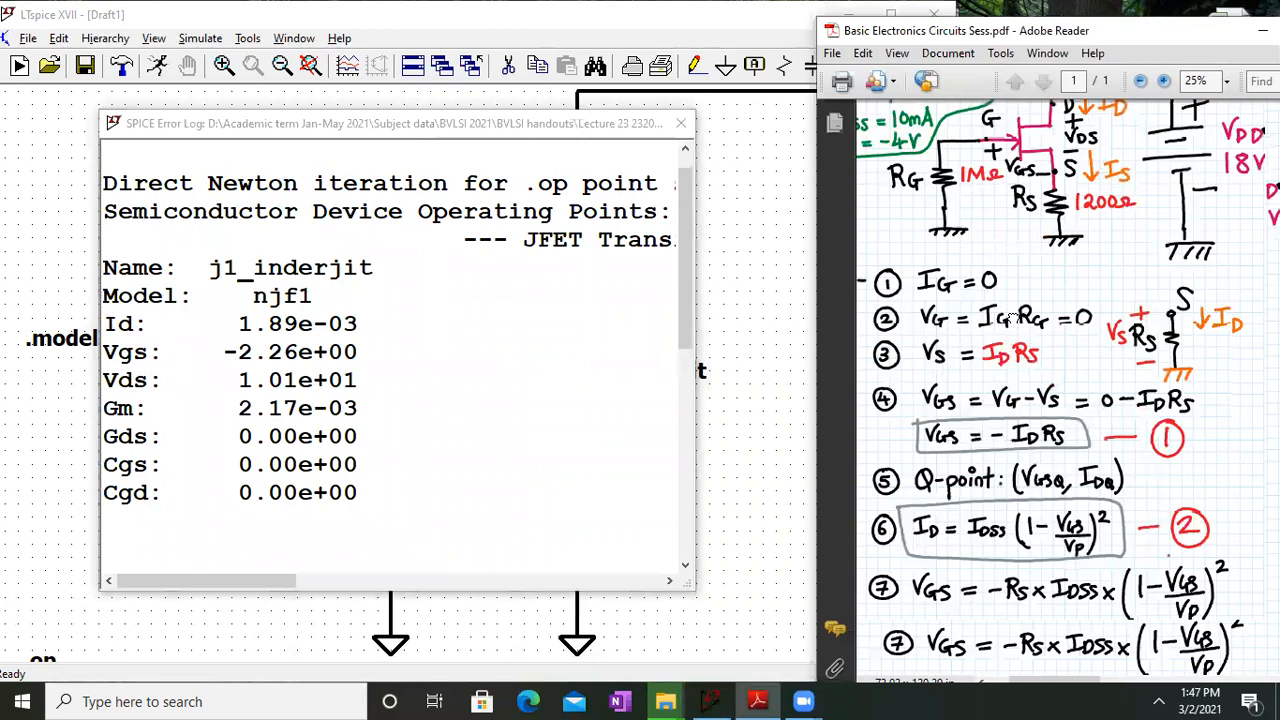
scroll(1013, 318, down, 2)
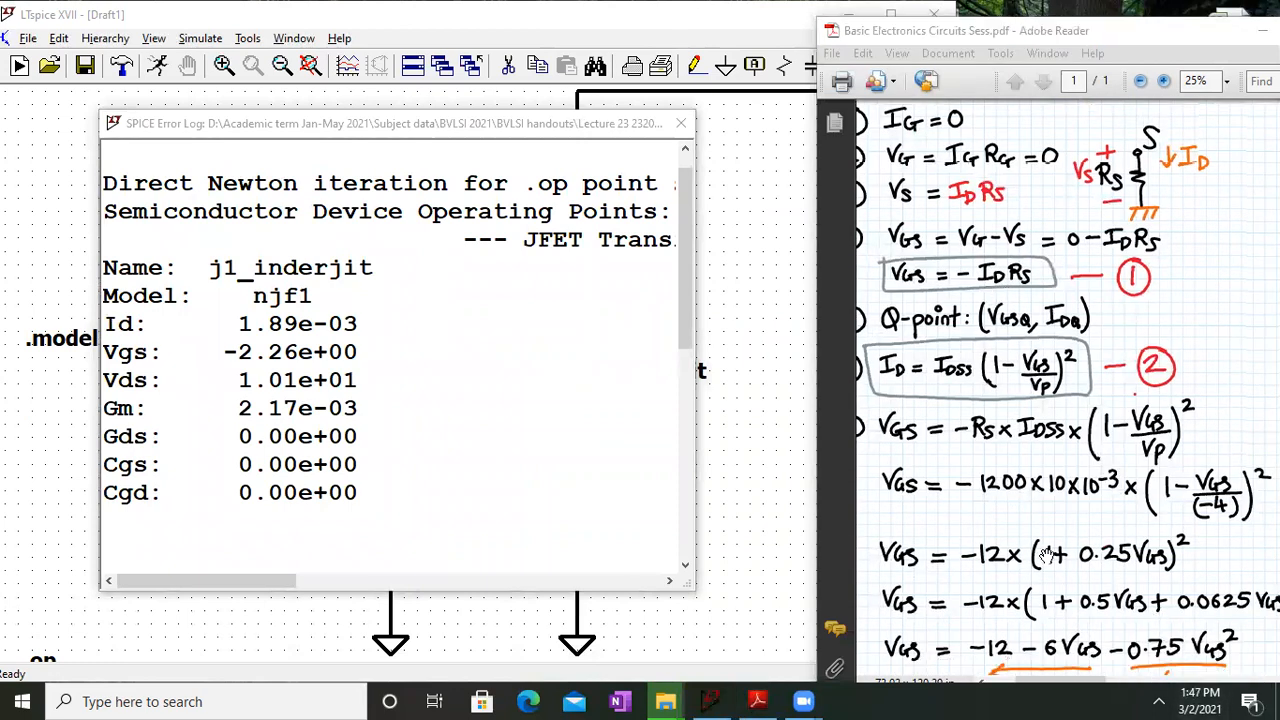
scroll(1047, 555, down, 6)
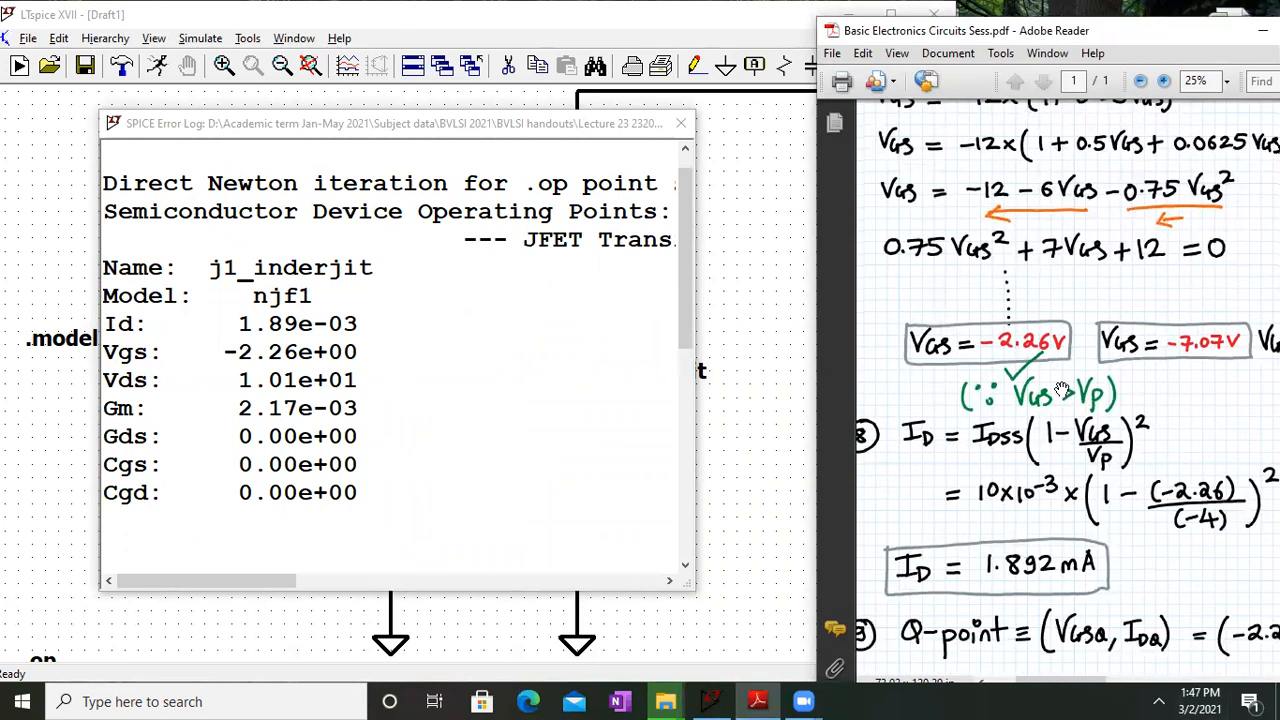
scroll(950, 340, up, 1)
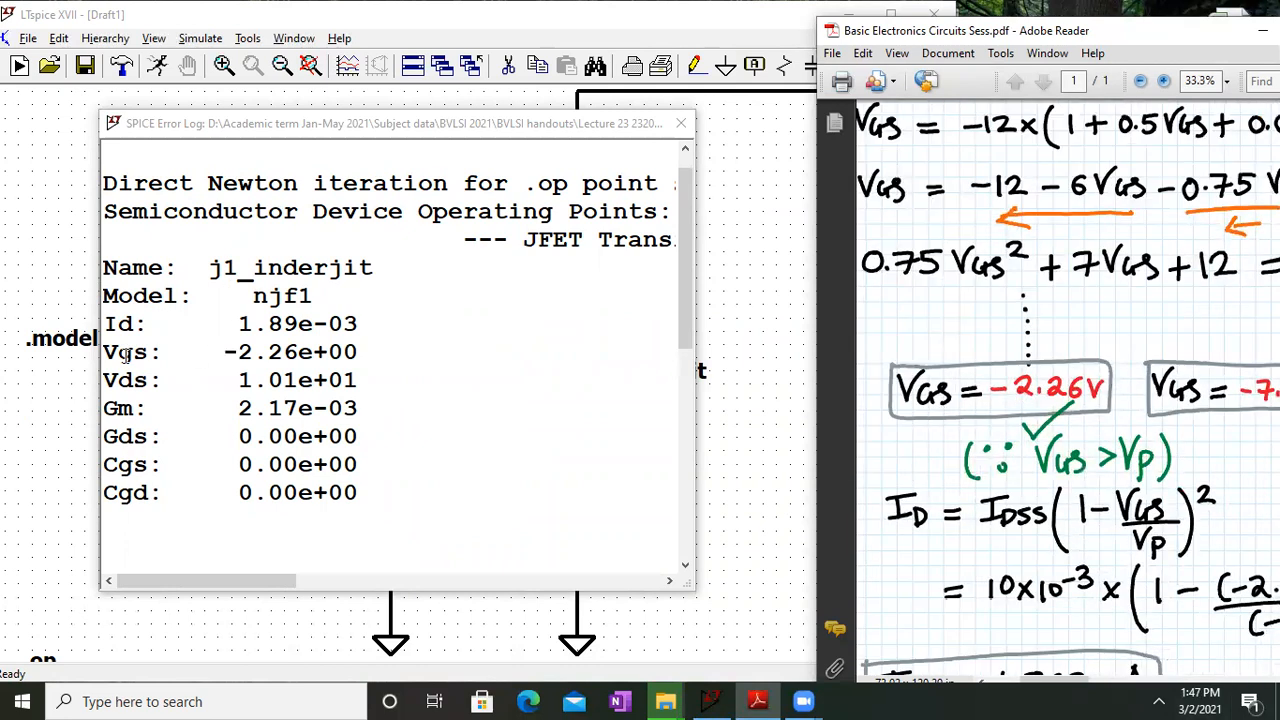
click(218, 352)
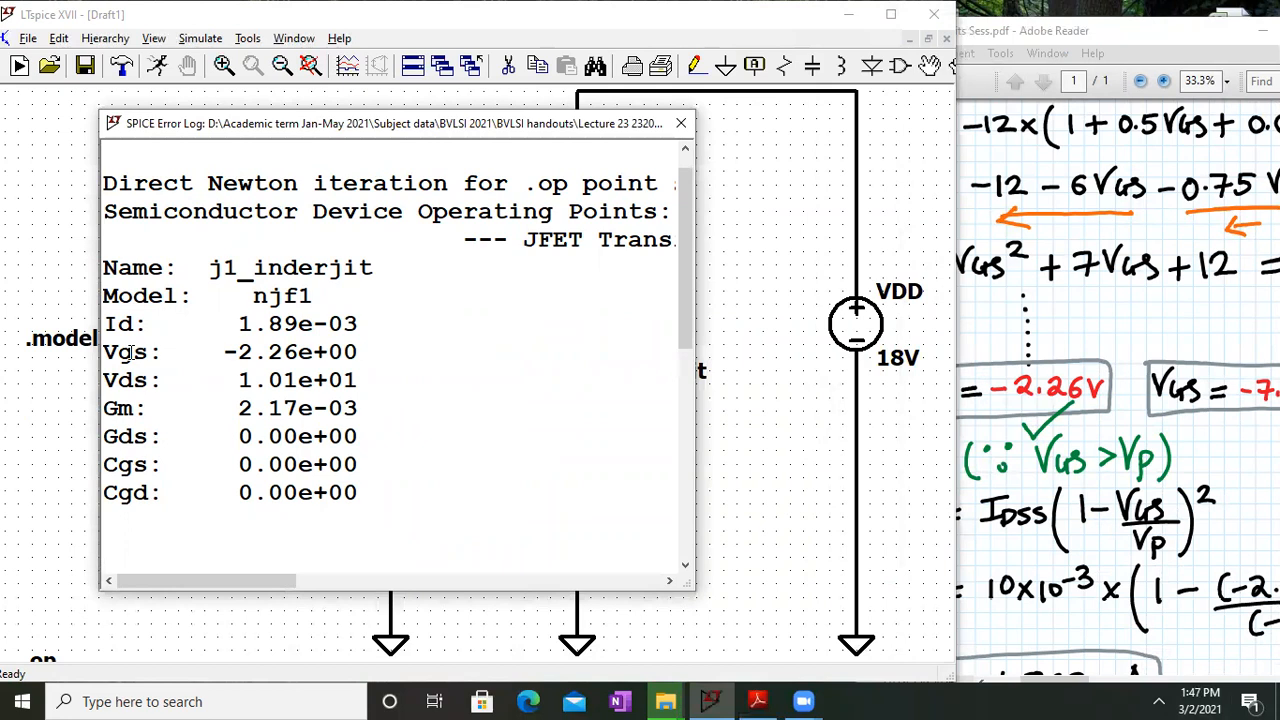
Compare the log's Id and Vds with the hand-calculated drain current, Q-point and VDS in the notes
click(1187, 427)
drag(1038, 592, 1034, 309)
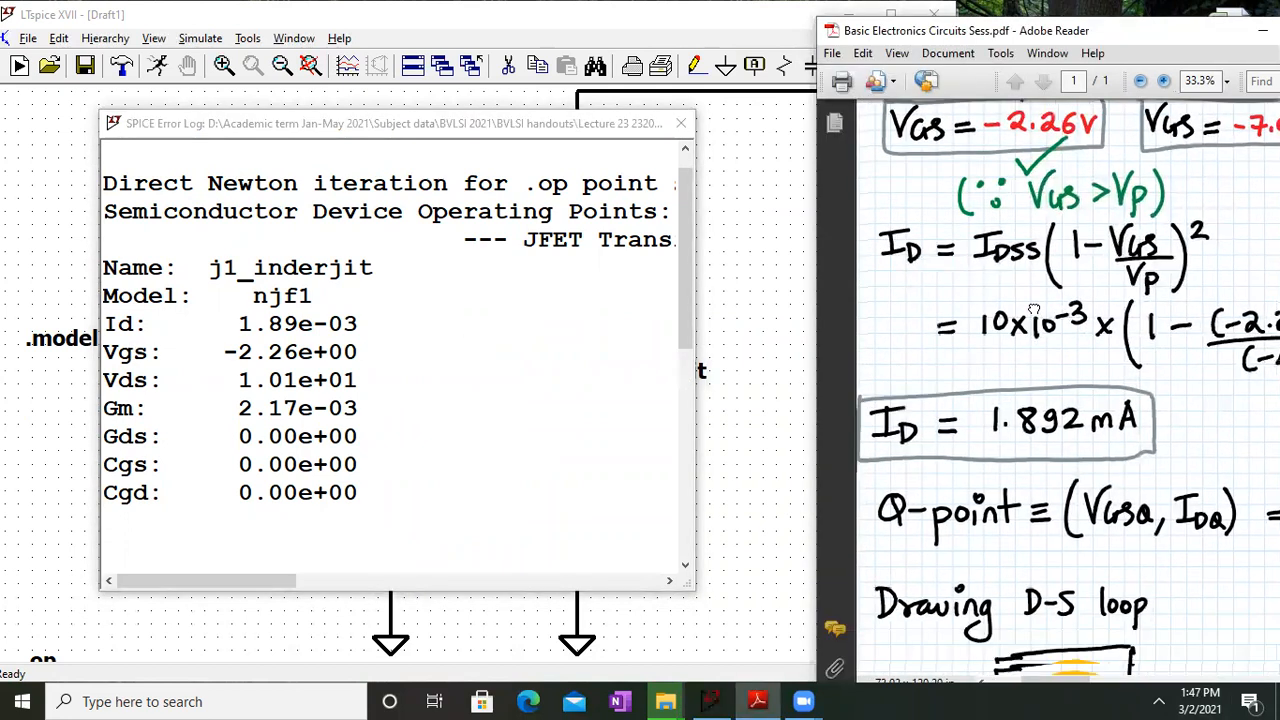
drag(968, 345, 990, 292)
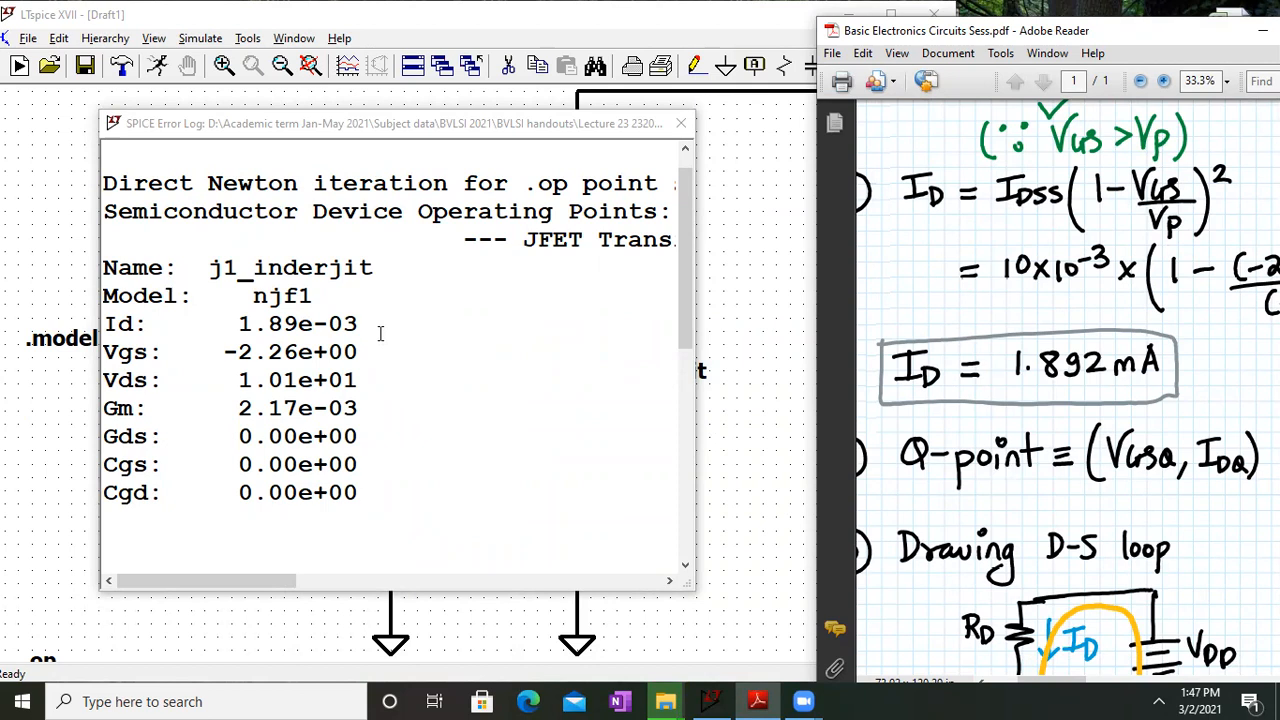
drag(1188, 458, 798, 256)
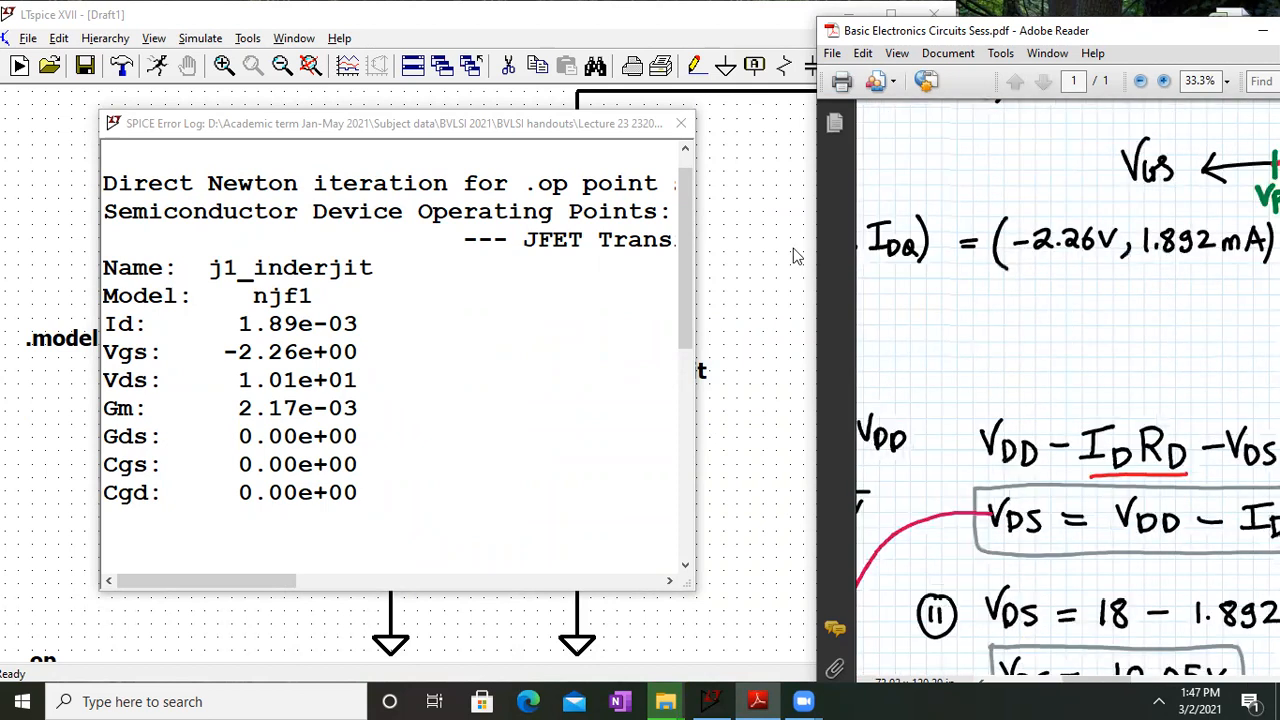
drag(1158, 470, 1122, 331)
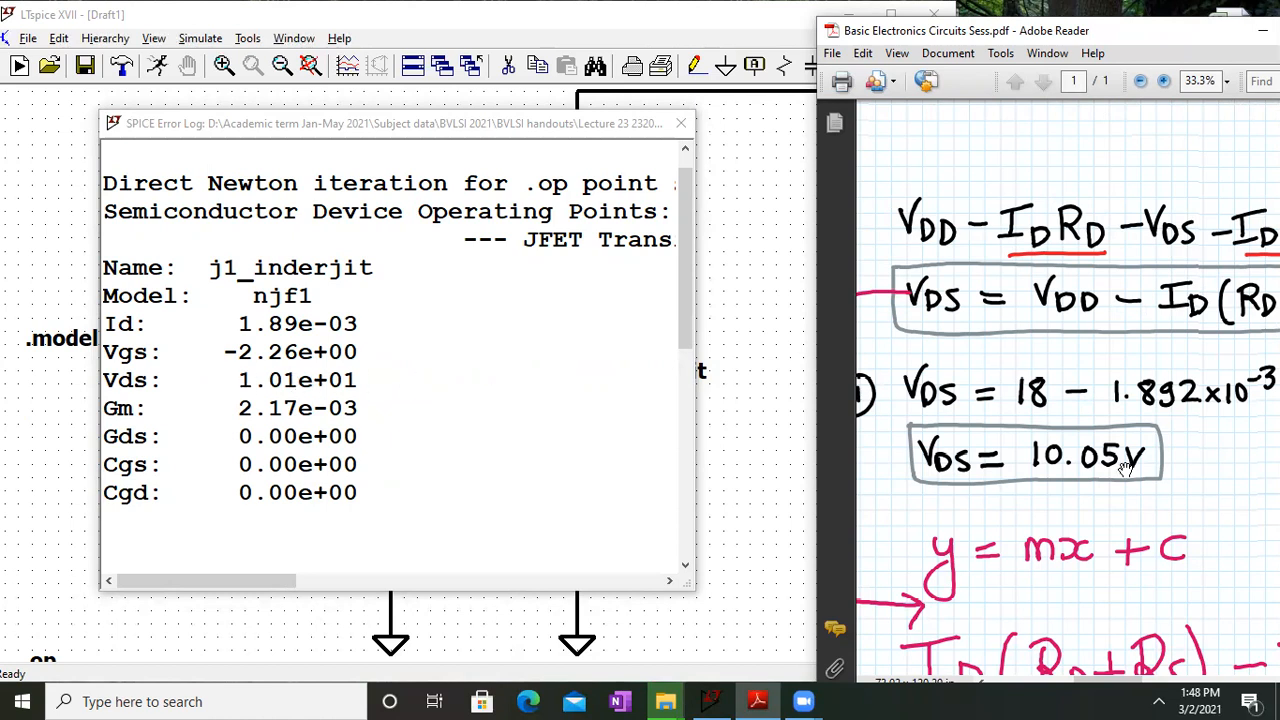
scroll(1165, 512, down, 1)
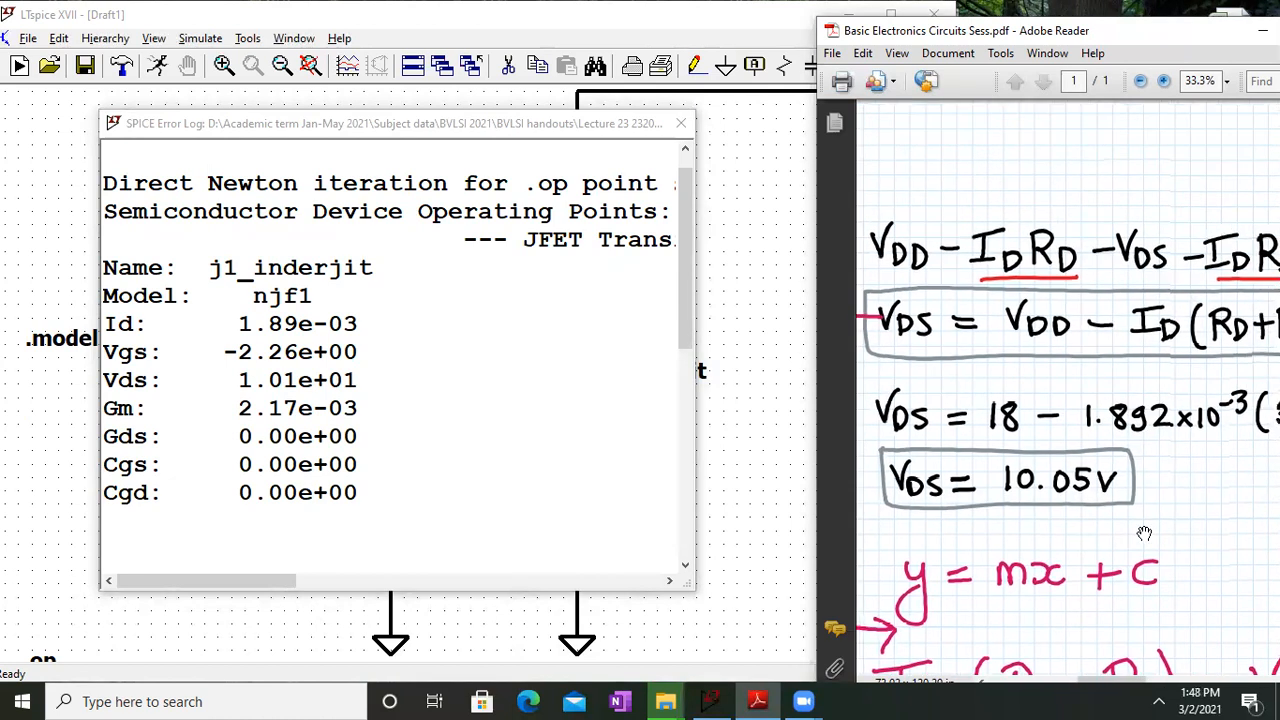
Review the Numerical 1 circuit in the notes once more and close the SPICE error log
scroll(1041, 412, down, 2)
scroll(960, 305, up, 5)
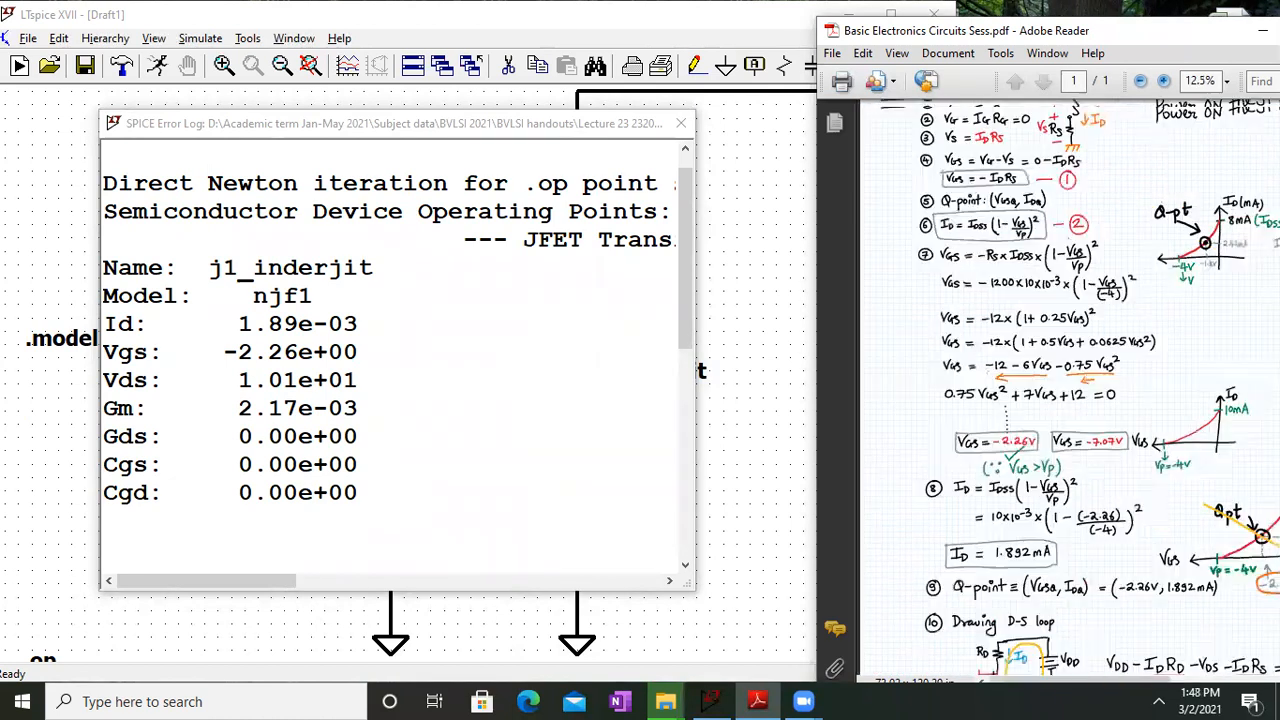
scroll(985, 335, up, 2)
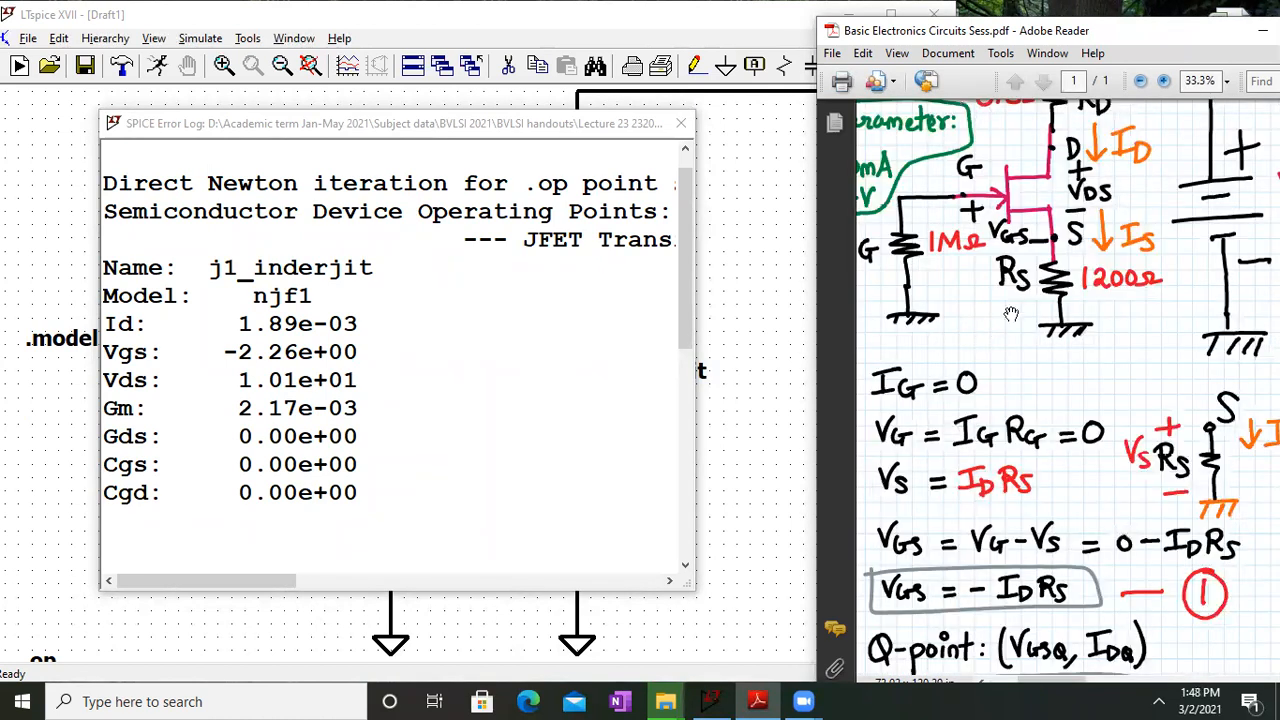
scroll(1155, 375, up, 3)
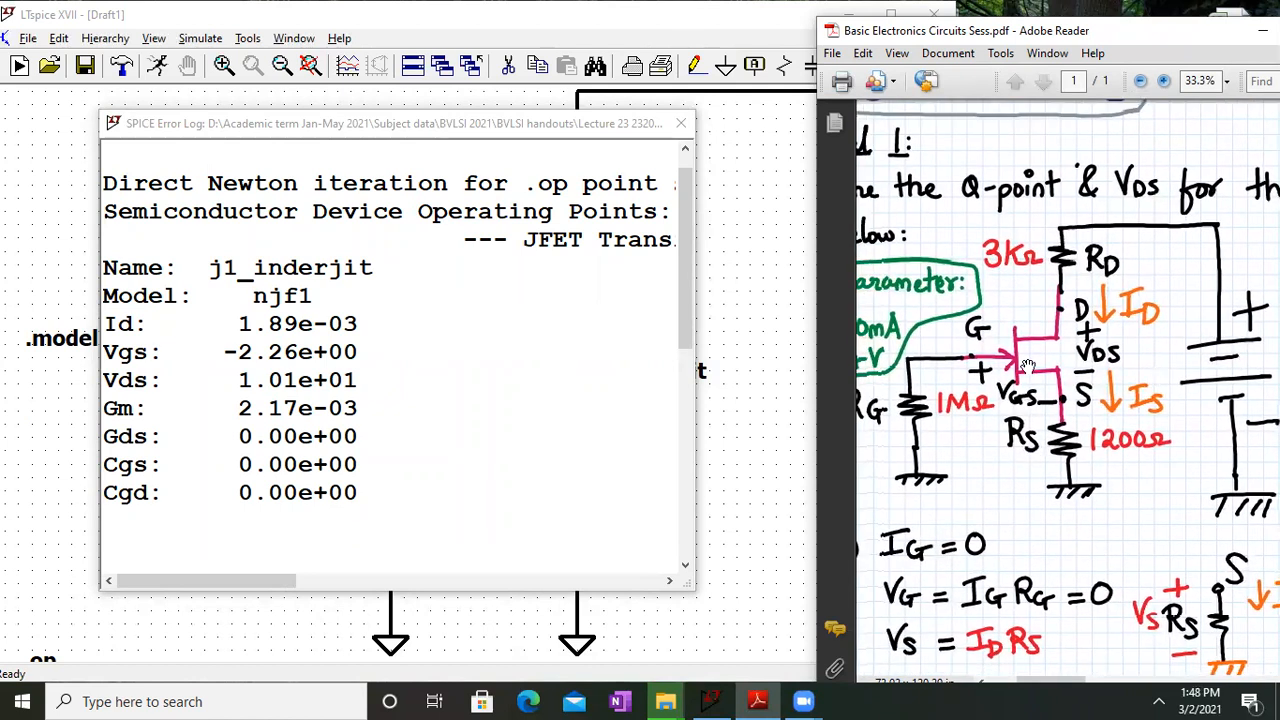
drag(1017, 362, 1037, 360)
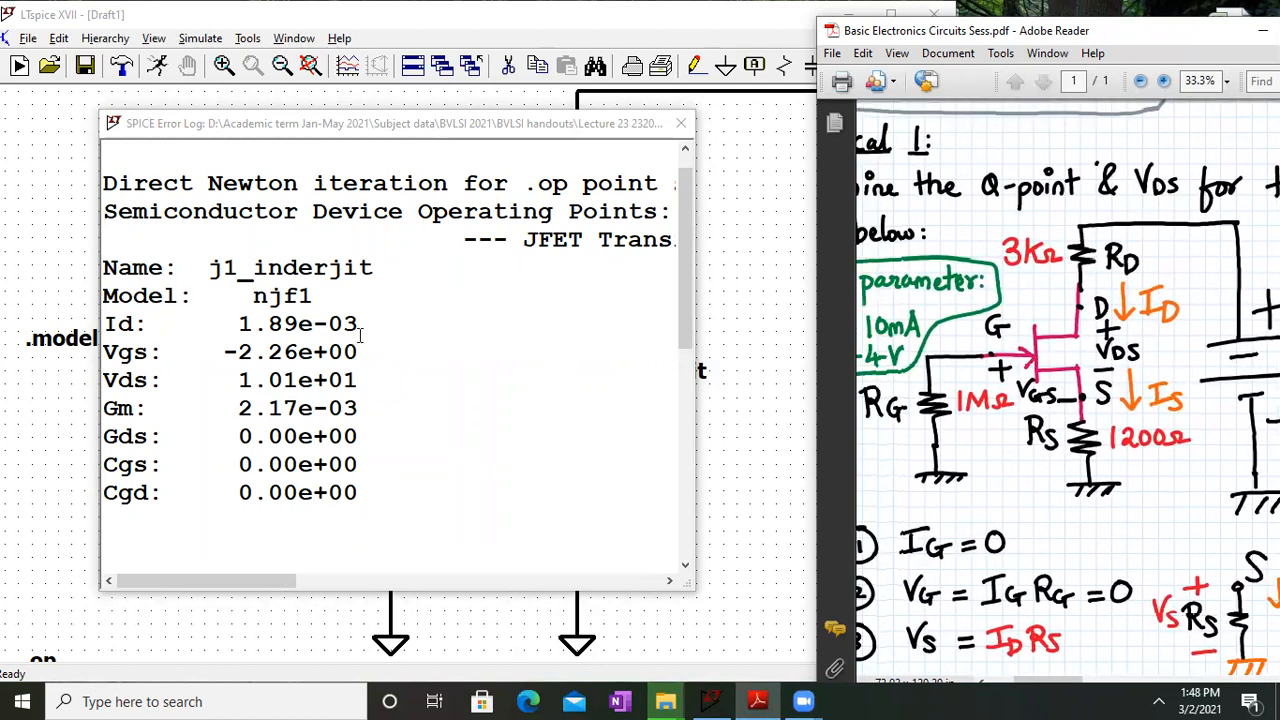
click(681, 123)
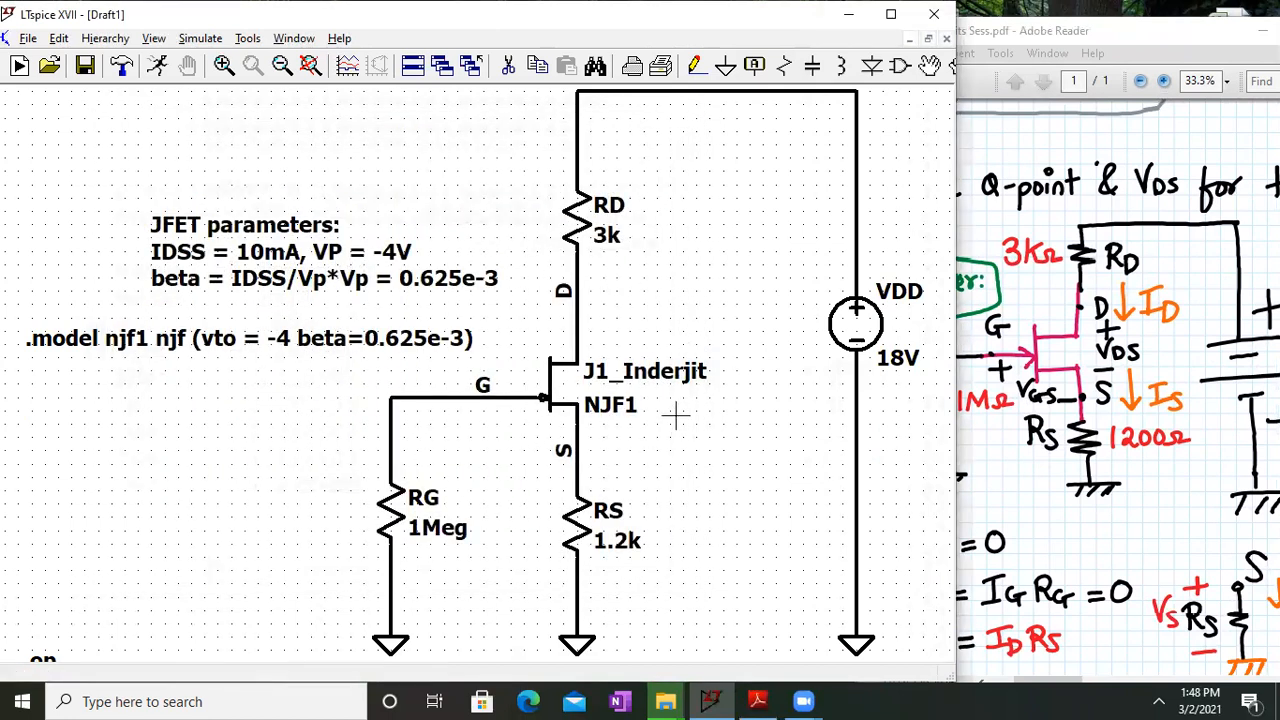
Find the voltage-divider biasing numerical in the Adobe Reader notes and examine its circuit and given JFET parameters, widening the notes window
click(1116, 481)
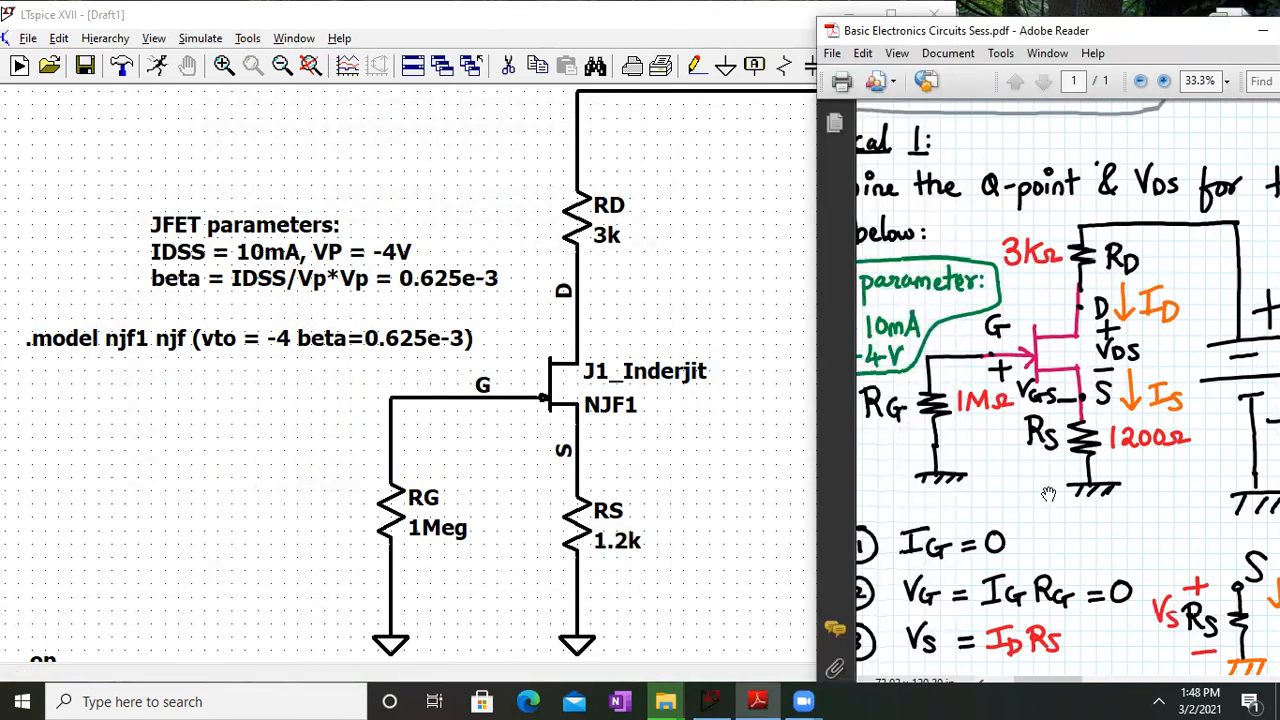
mouse_move(1021, 262)
mouse_down()
mouse_move(1113, 304)
mouse_move(1145, 340)
mouse_move(1120, 318)
mouse_move(1050, 312)
mouse_move(1003, 264)
mouse_up()
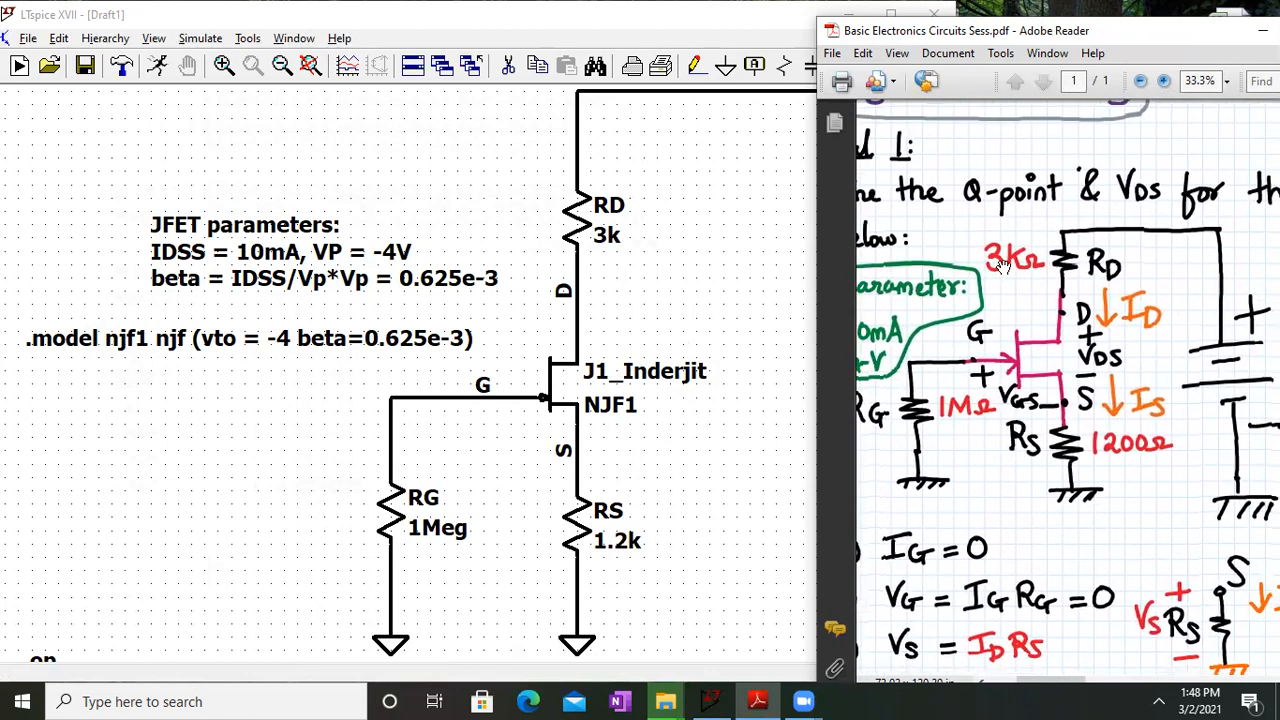
scroll(1003, 266, down, 1)
drag(1160, 395, 629, 350)
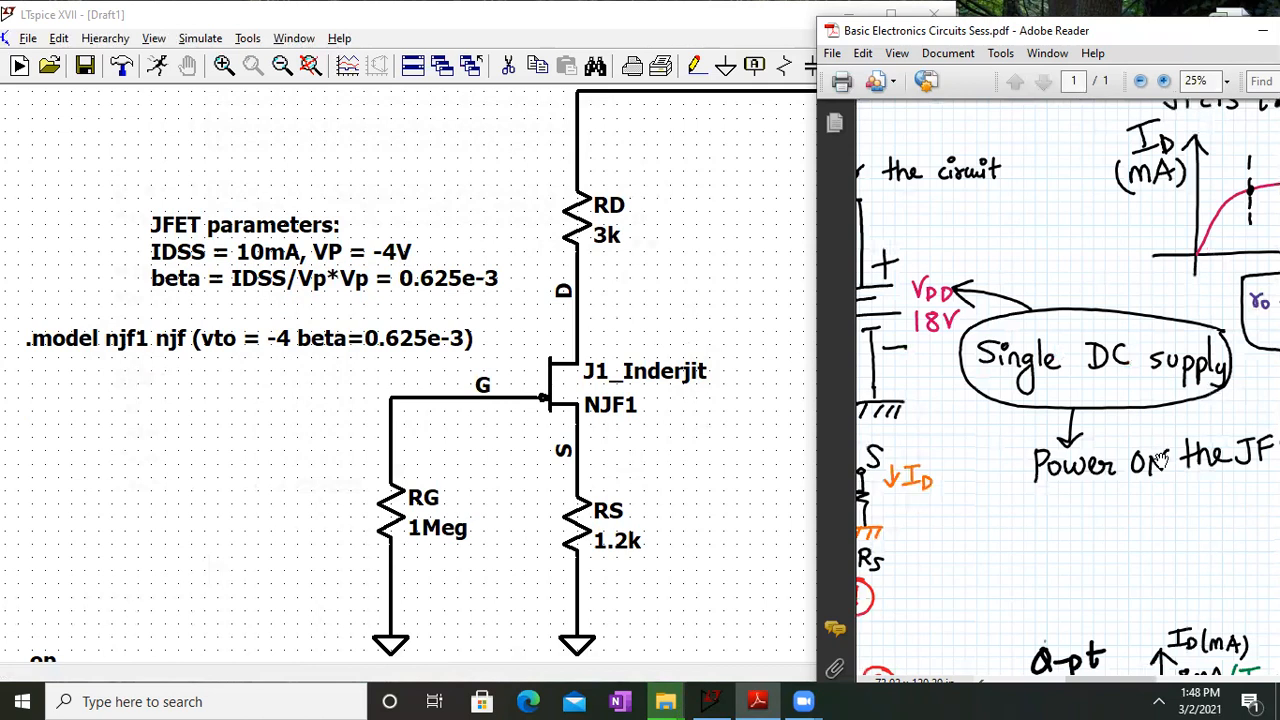
drag(1160, 460, 856, 558)
drag(1136, 517, 856, 457)
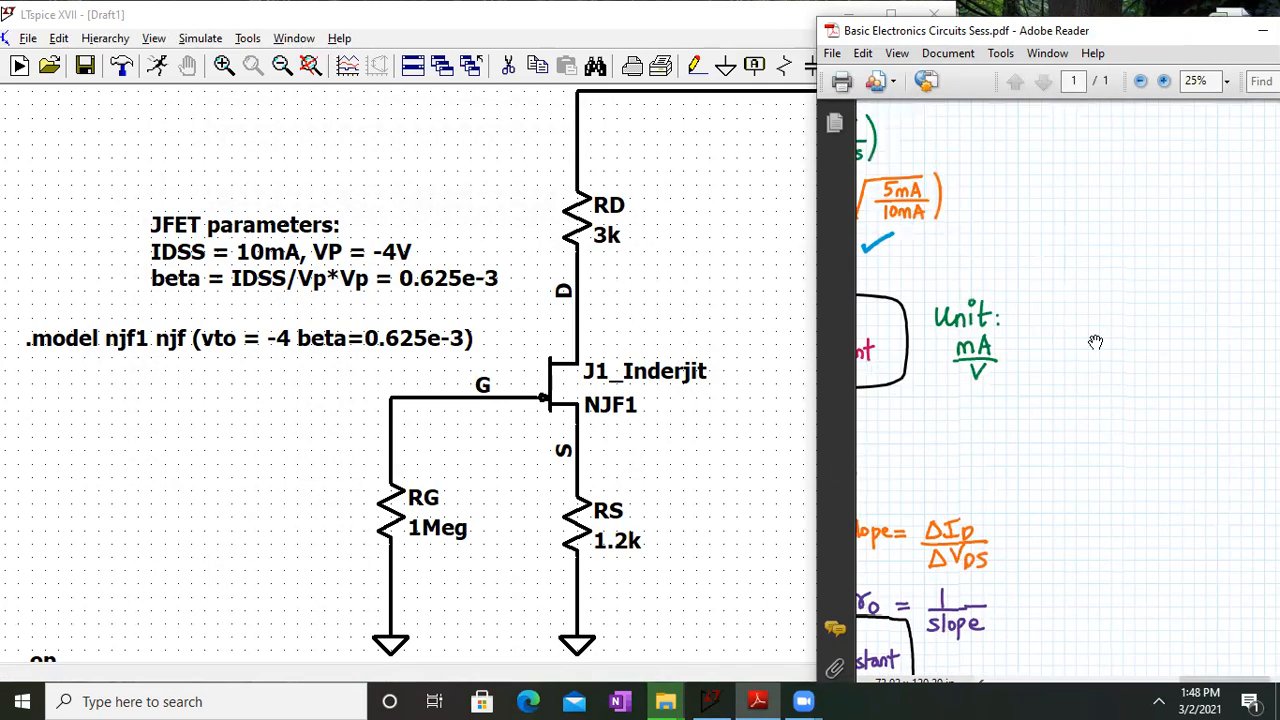
scroll(1096, 342, down, 5)
scroll(1050, 455, down, 2)
drag(1137, 388, 922, 378)
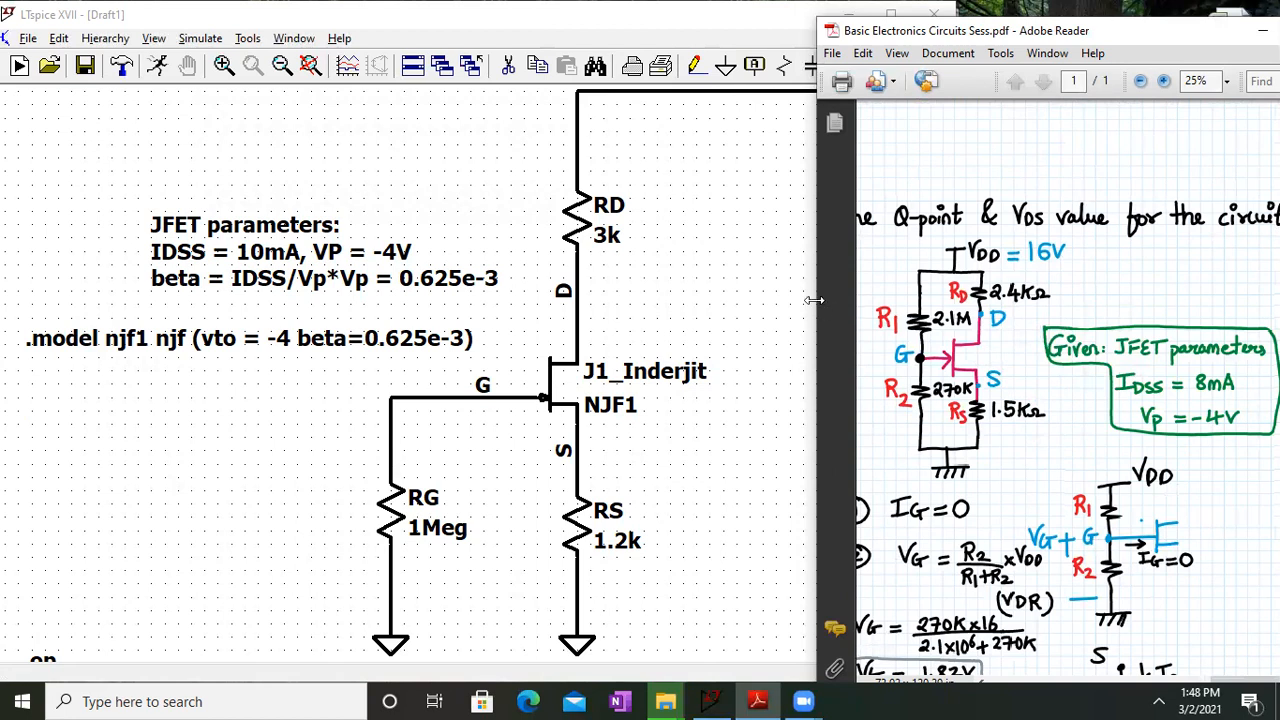
drag(814, 300, 764, 300)
scroll(987, 234, up, 2)
scroll(987, 234, down, 1)
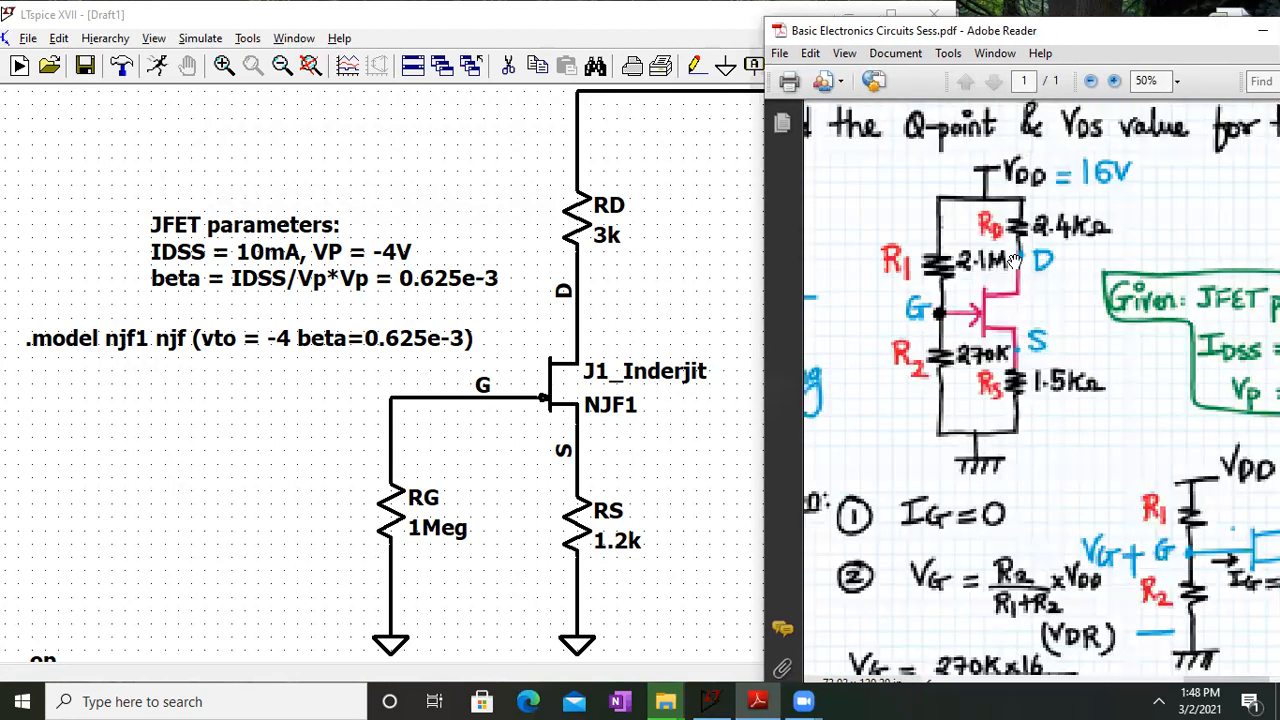
drag(1005, 404, 1042, 413)
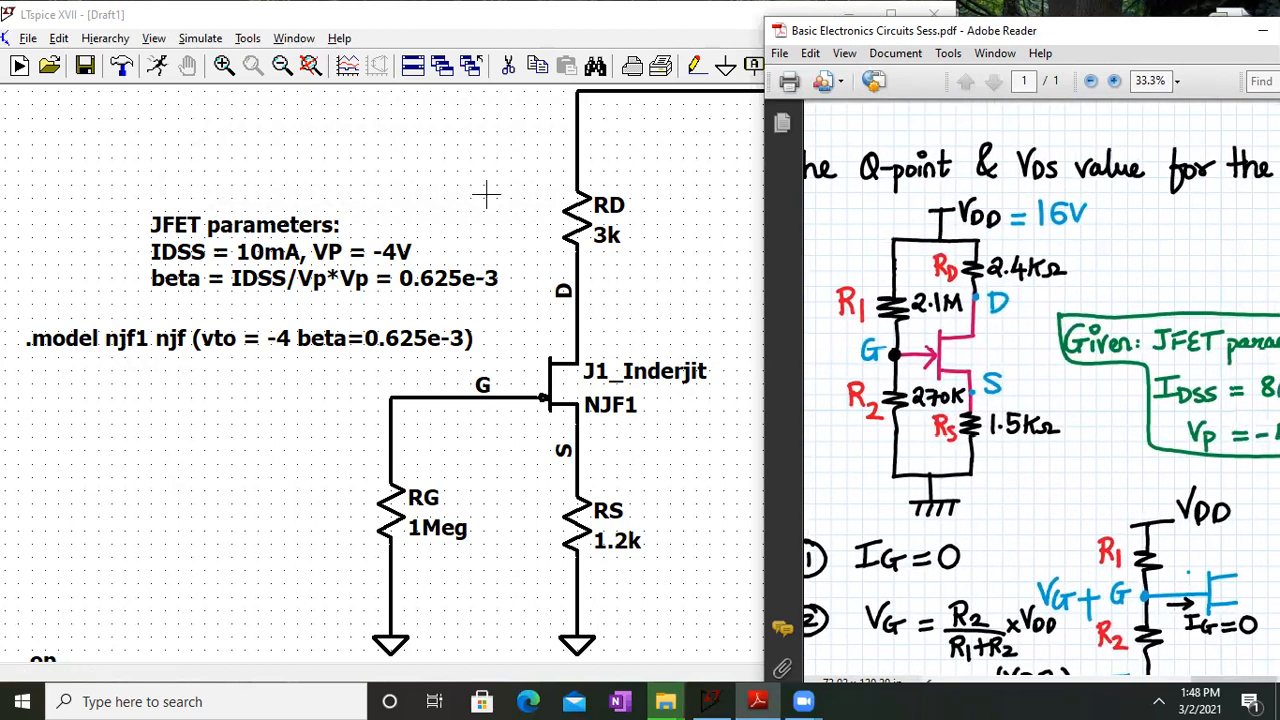
In LTspice, move the JFET parameters comment up and left and the .model directive down and left, then fit the schematic to the view
click(479, 194)
click(282, 65)
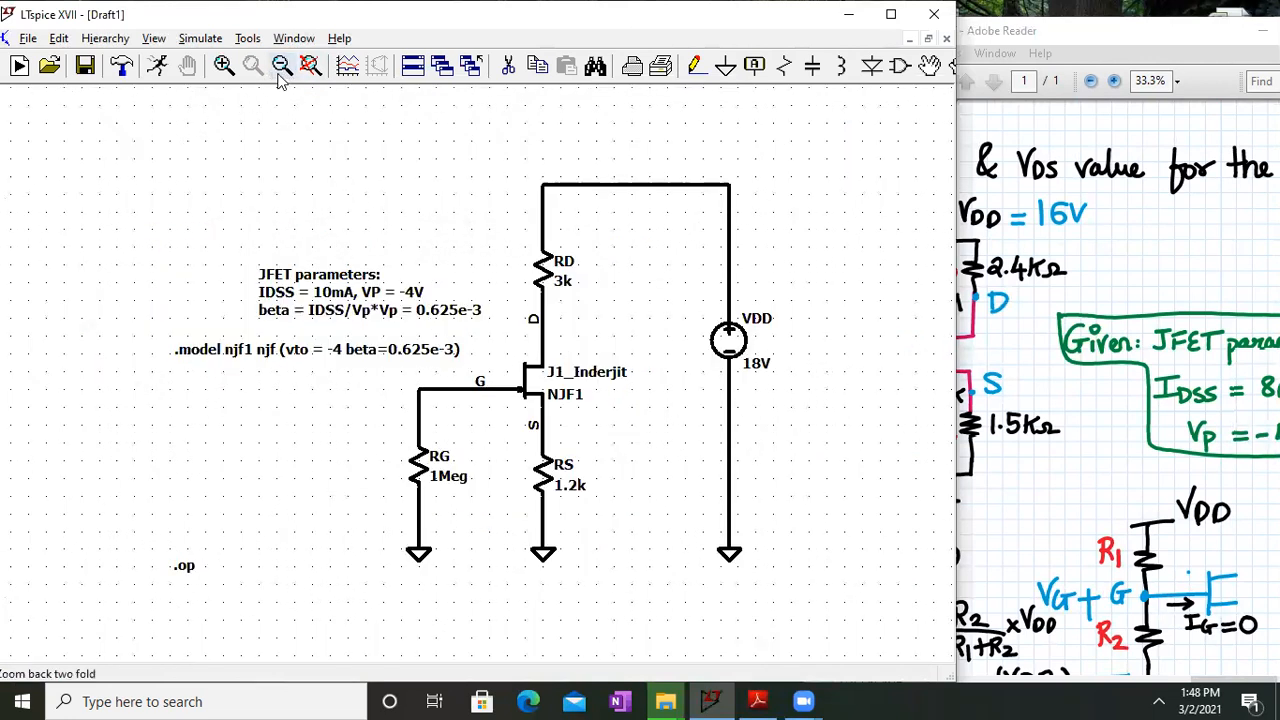
click(929, 65)
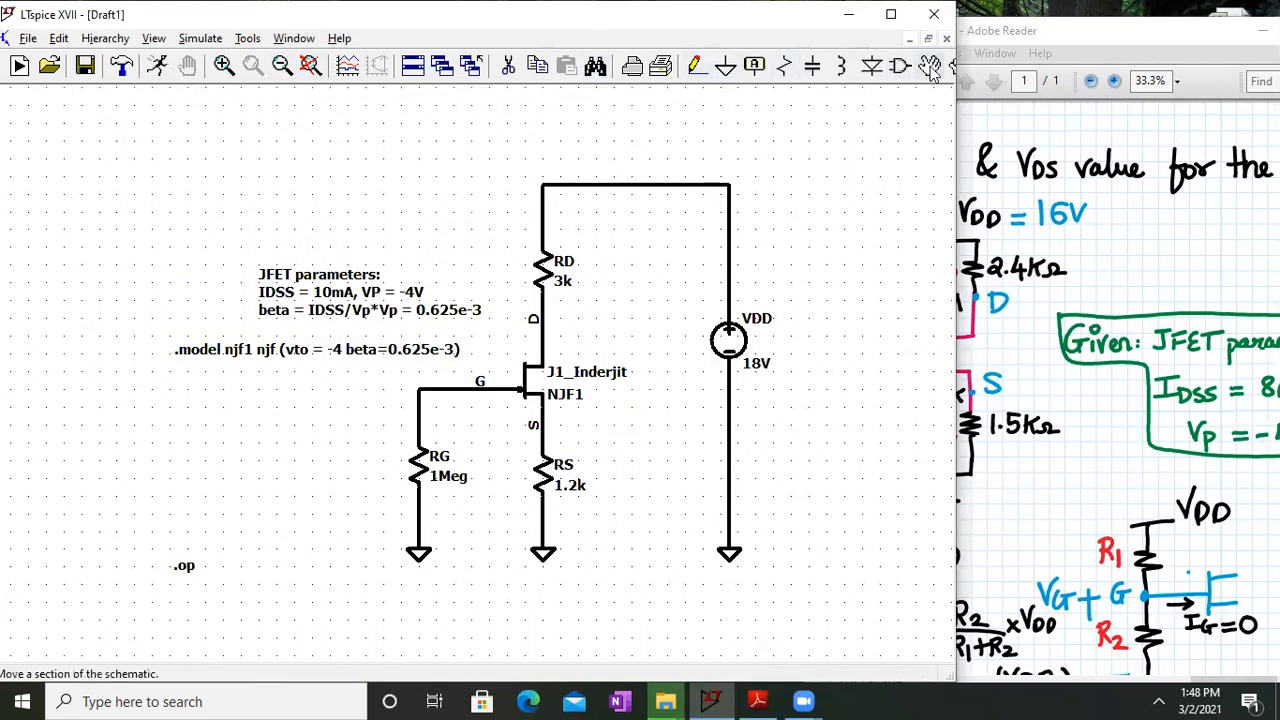
drag(330, 297, 227, 221)
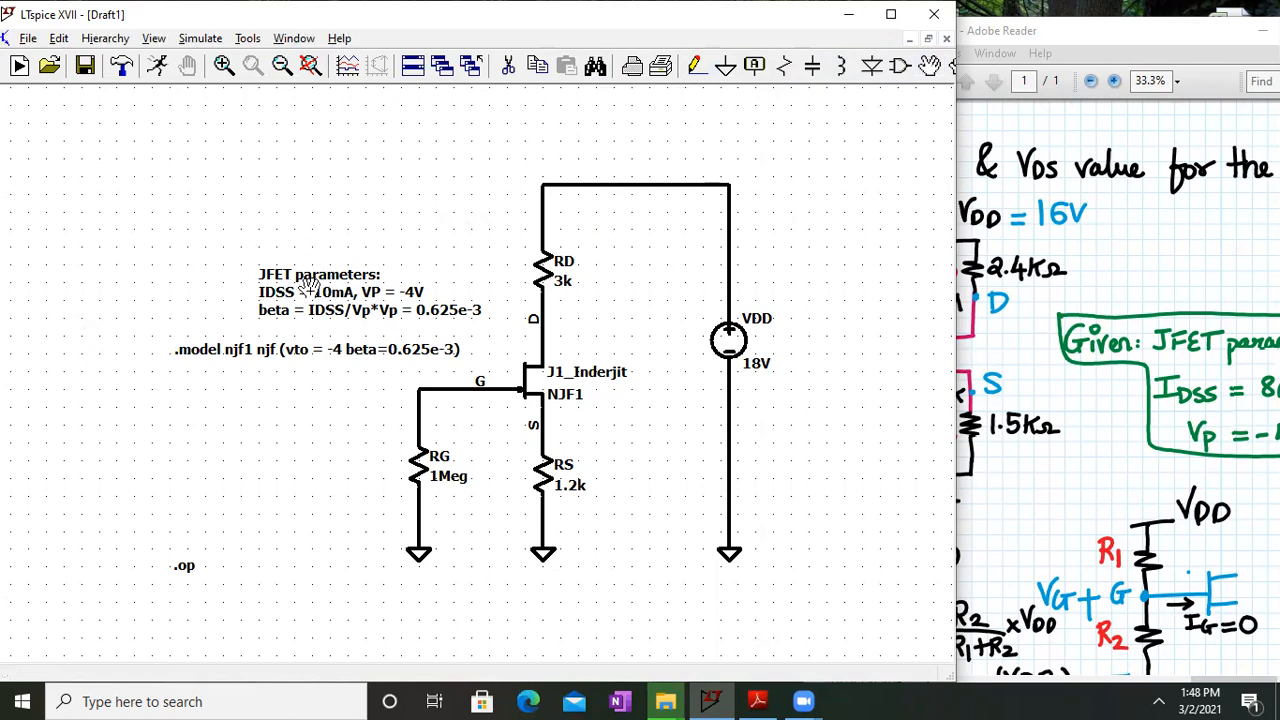
click(222, 243)
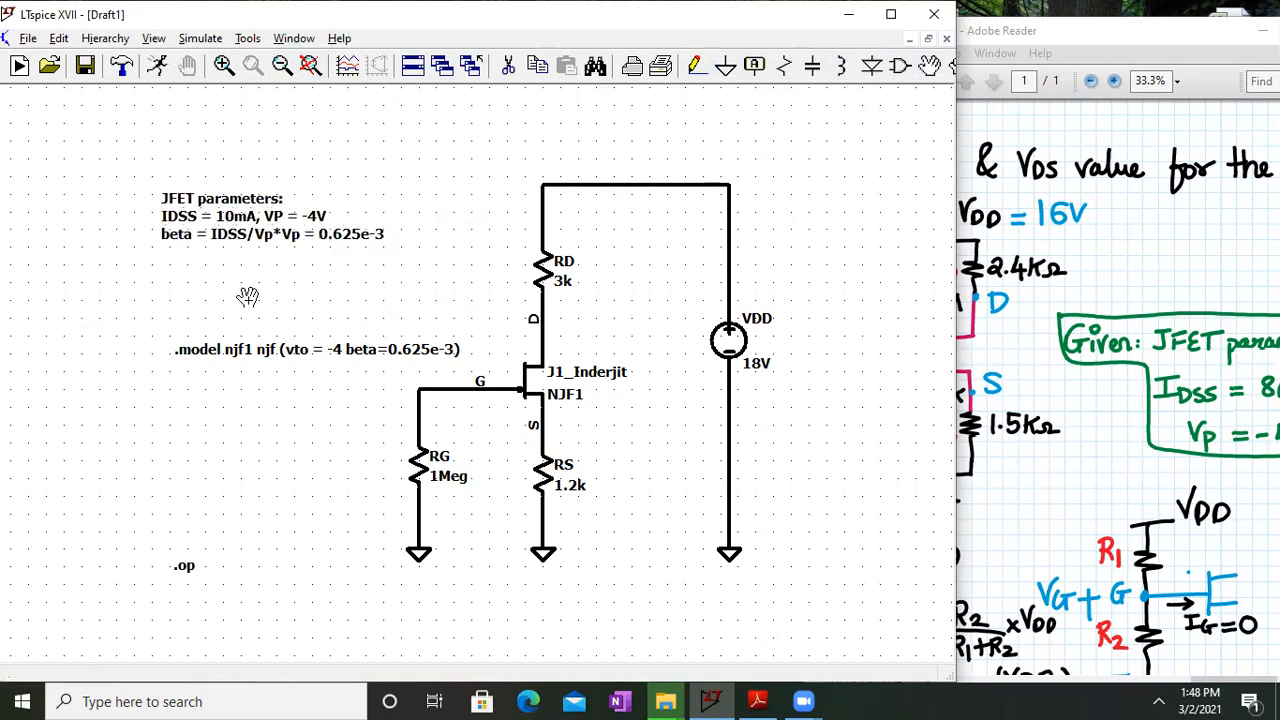
click(268, 349)
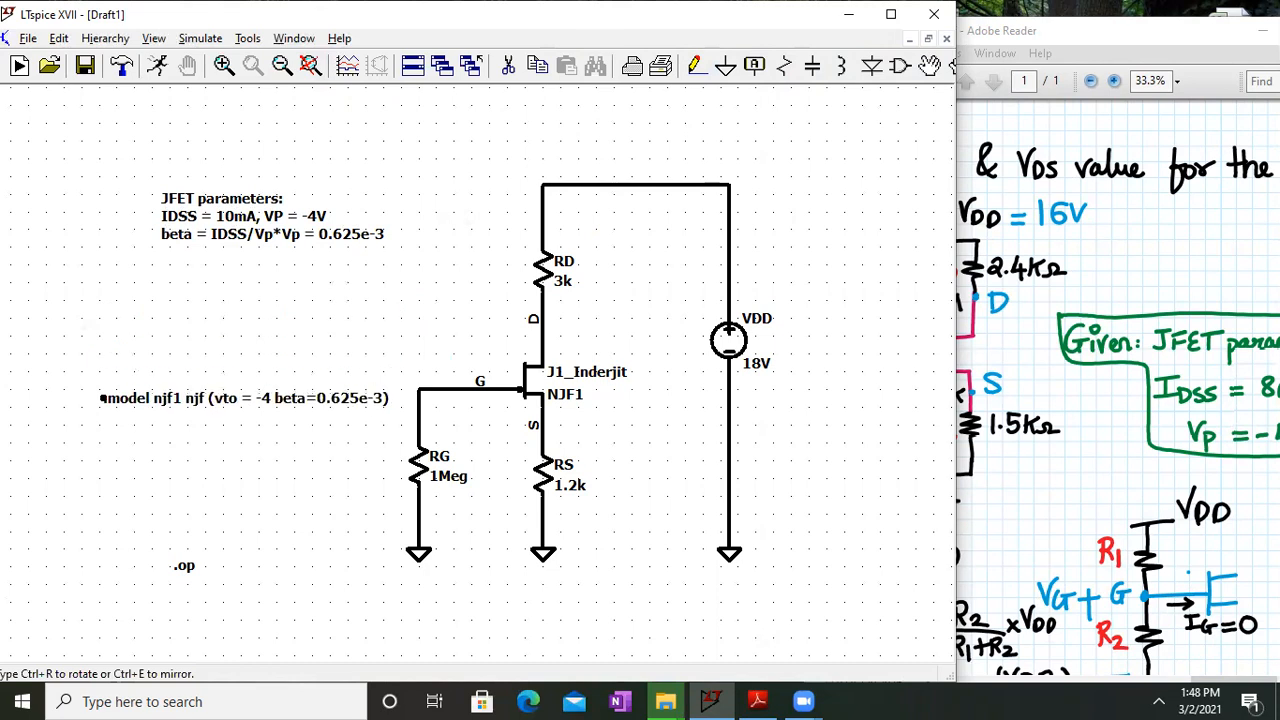
click(310, 65)
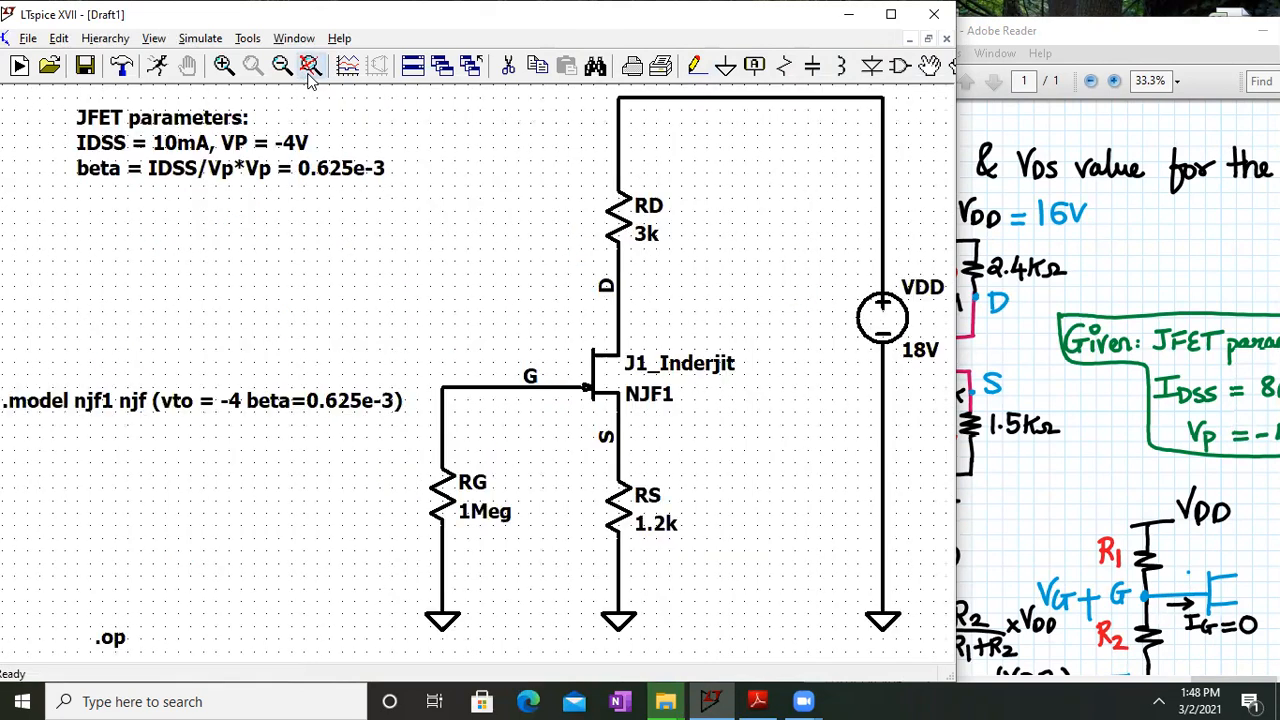
Check the divider circuit in the notes and place a vertical resistor above RG, in line with it, for R1
click(1104, 398)
drag(869, 343, 973, 355)
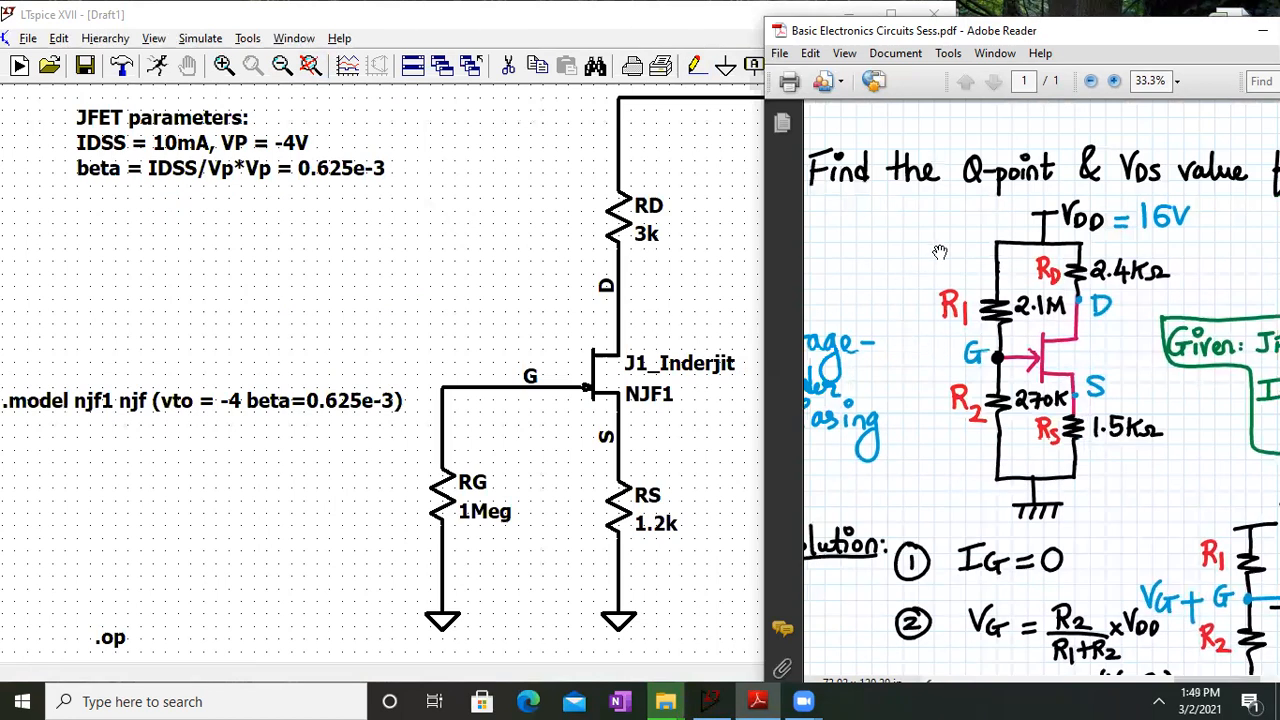
click(254, 211)
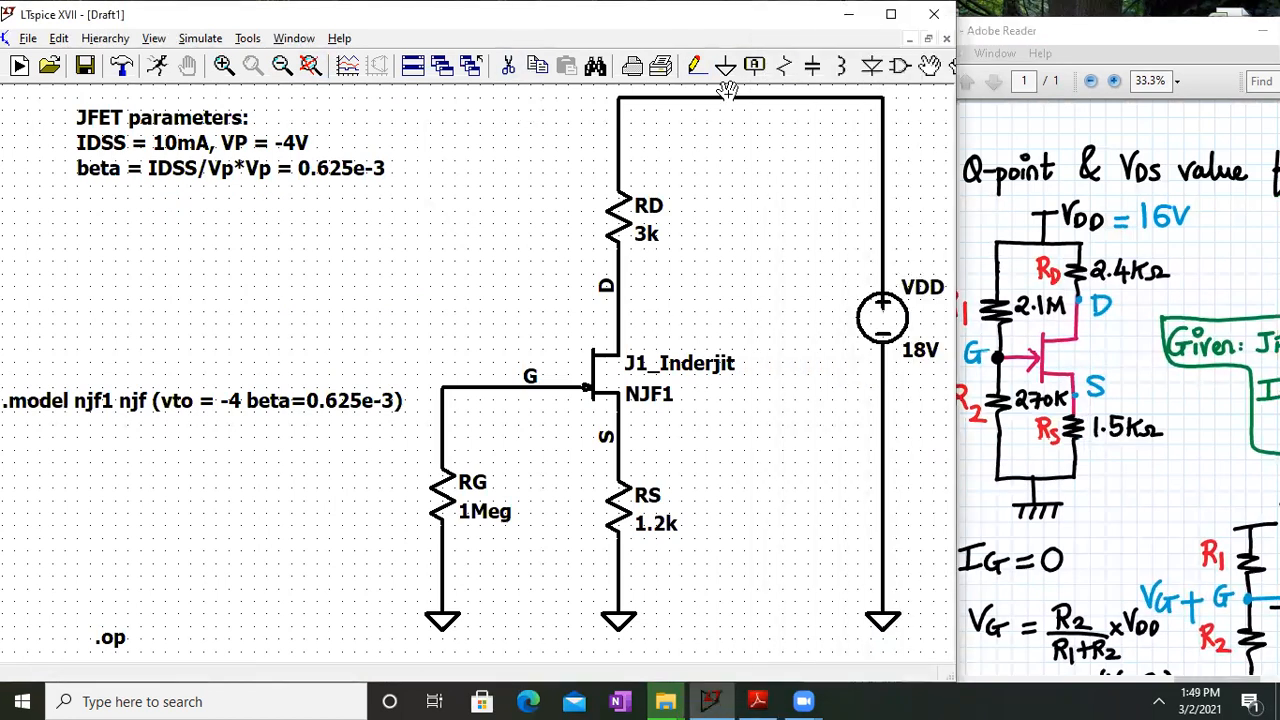
click(784, 65)
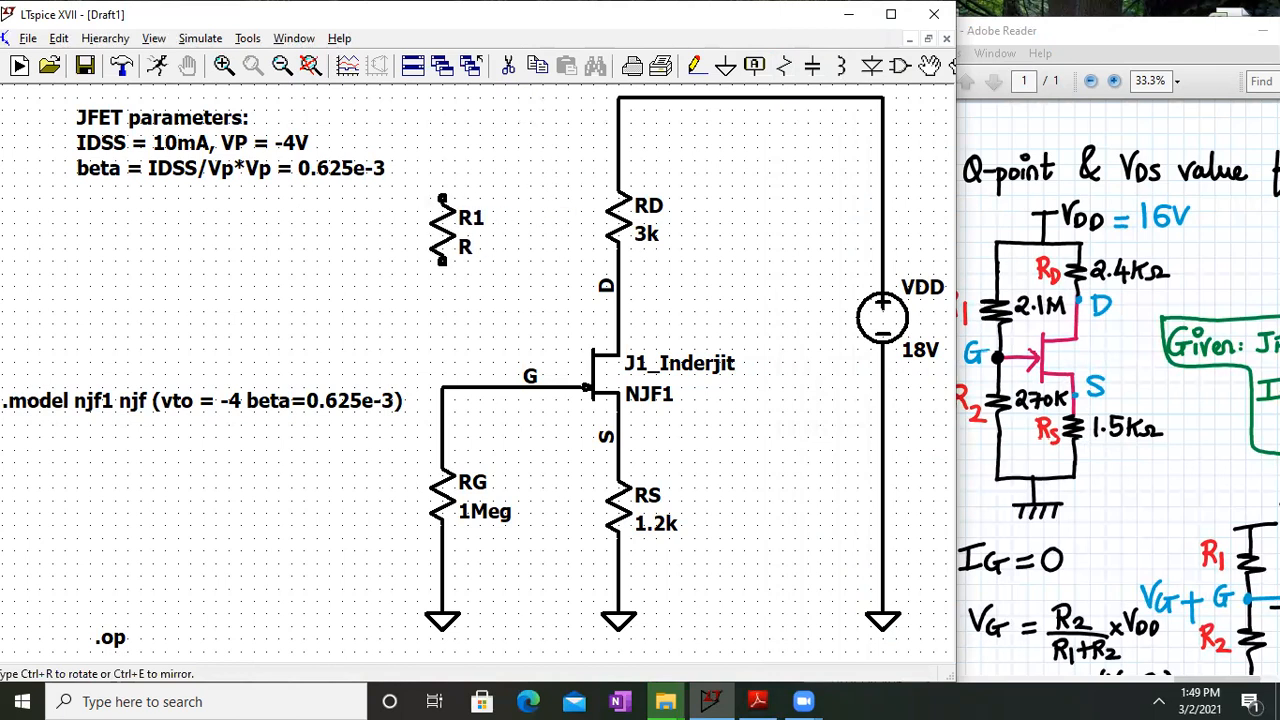
click(442, 200)
right_click(334, 248)
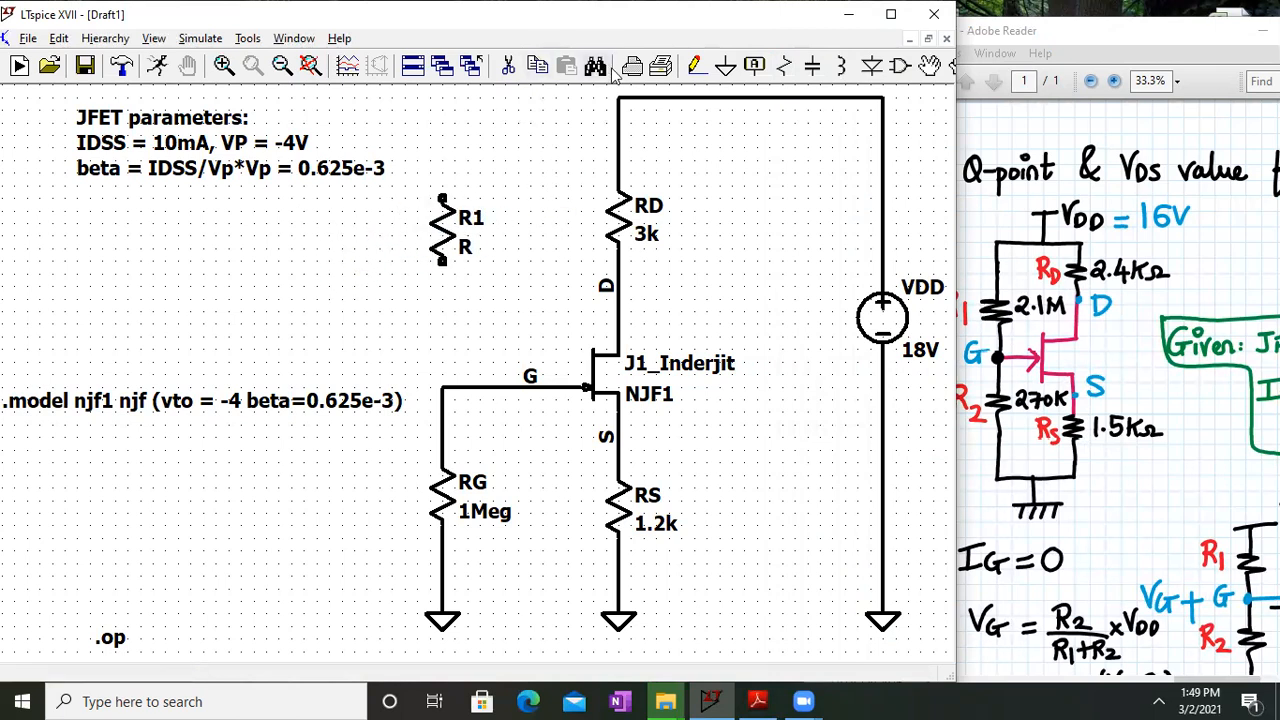